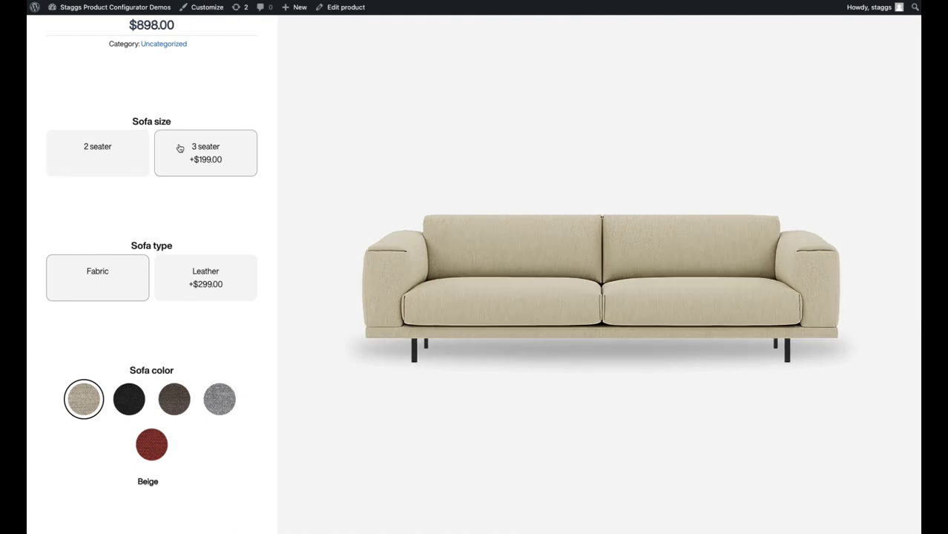
Step: Set the 3 seater sofa's type to Leather, preview it in Blue, and choose the Green color
left_click(192, 281)
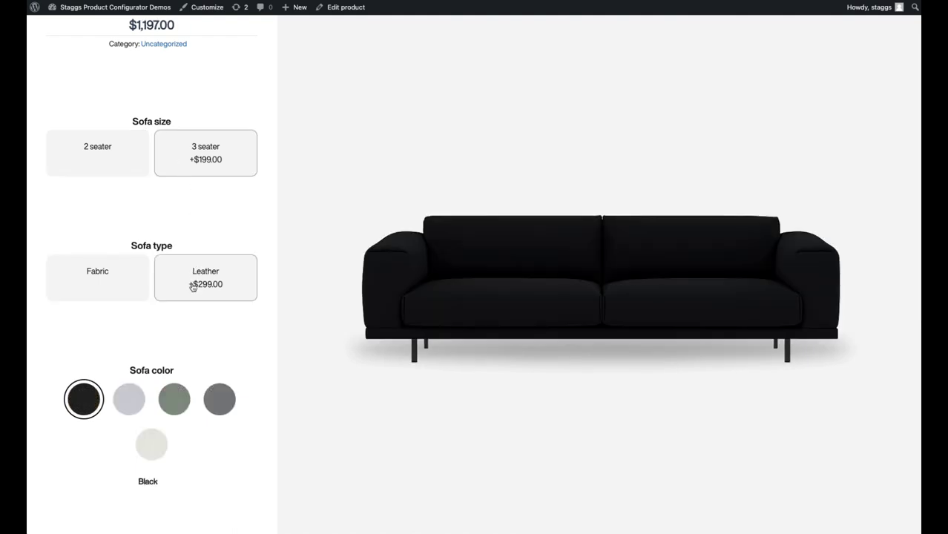
left_click(137, 400)
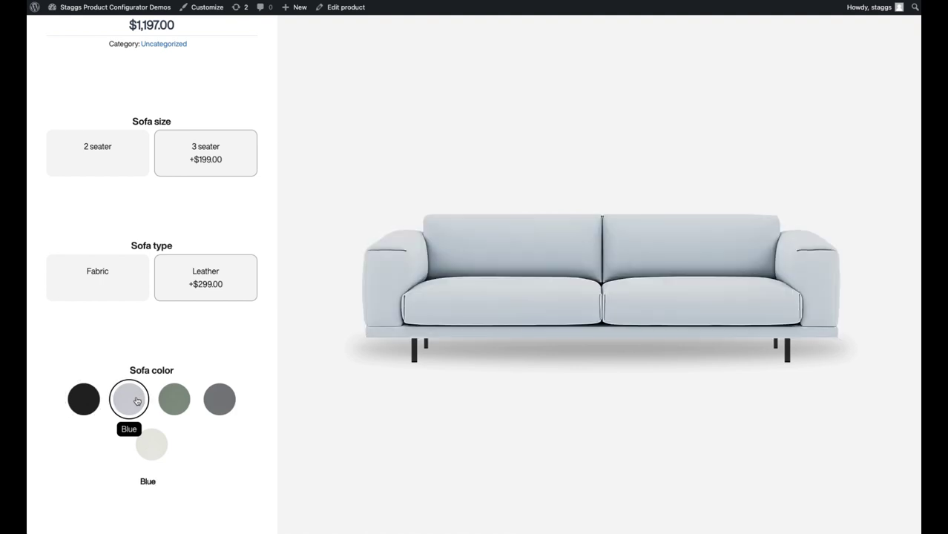
left_click(175, 401)
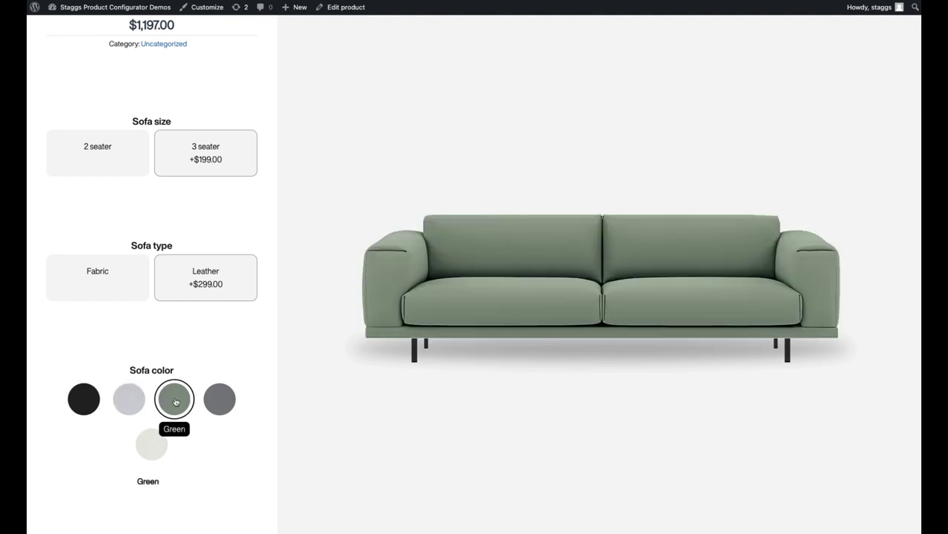
Step: Preview the High legs, choose the Premium legs, and add the configured sofa to the cart
scroll(175, 401, "down", 5)
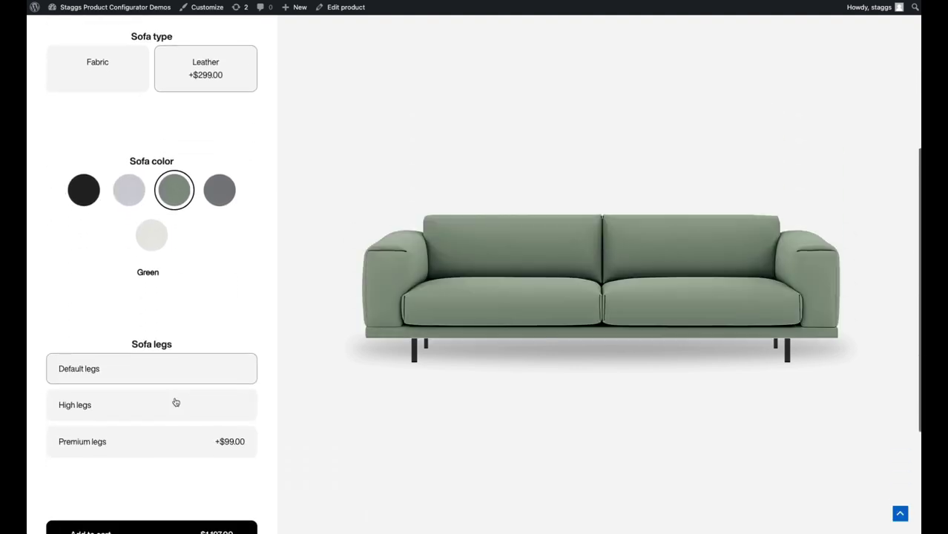
left_click(176, 402)
scroll(176, 401, "down", 2)
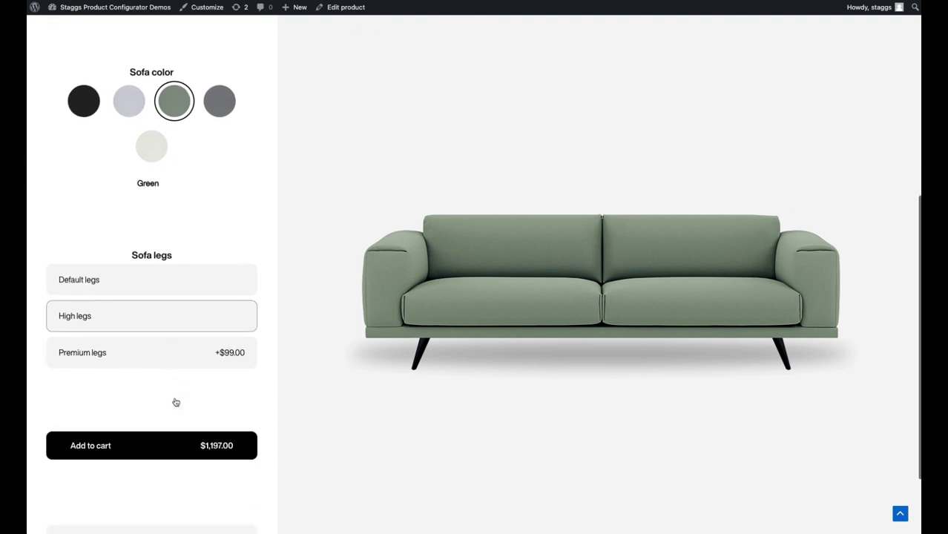
left_click(174, 359)
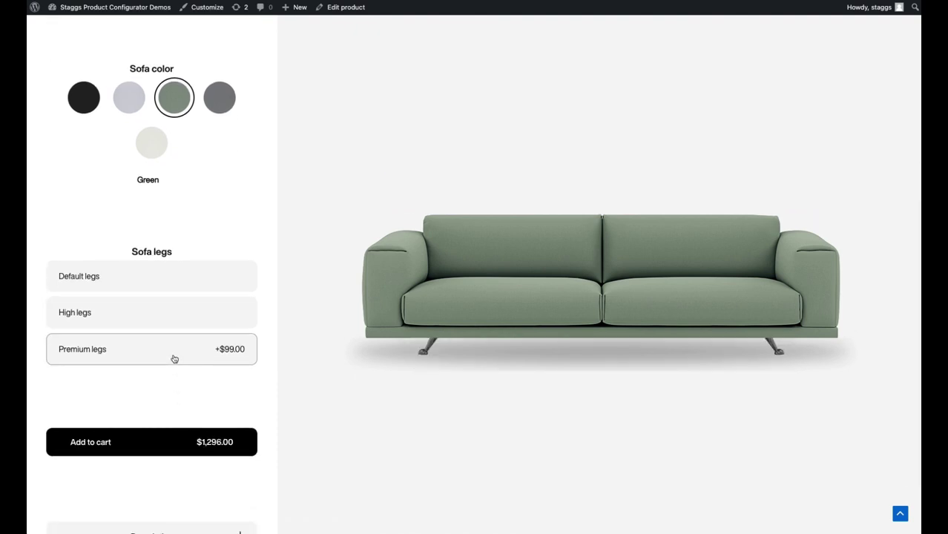
scroll(174, 359, "down", 2)
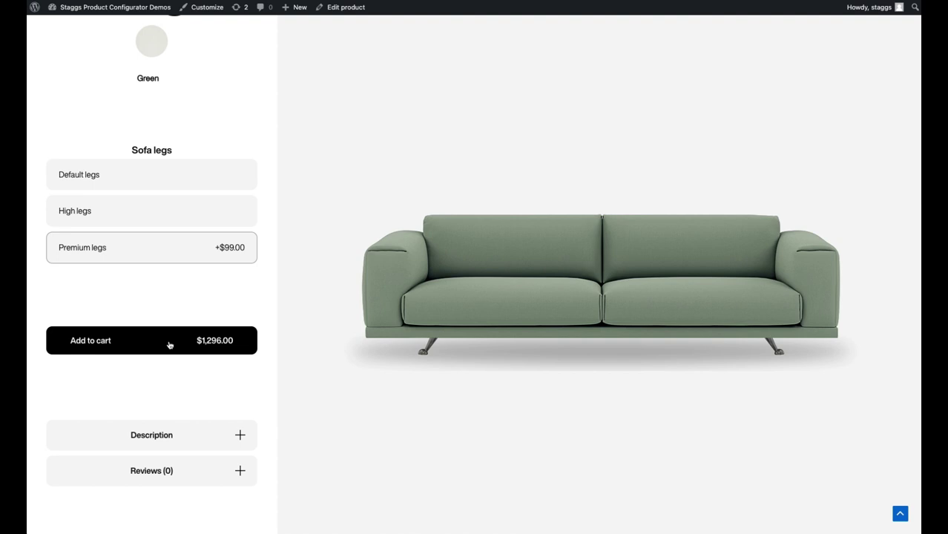
left_click(169, 344)
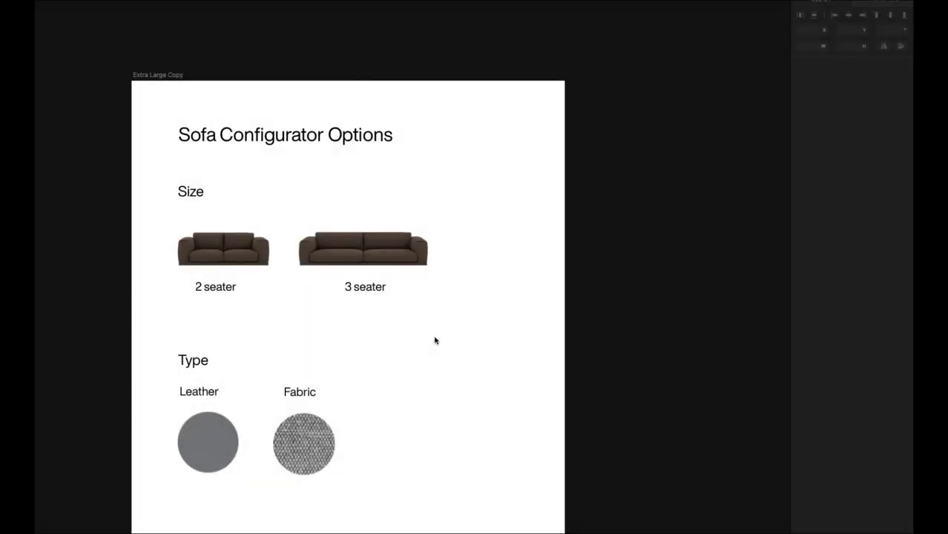
Step: Examine the Size section of the Sofa Configurator Options design, including its 2 seater and 3 seater labels
scroll(343, 199, "up", 2)
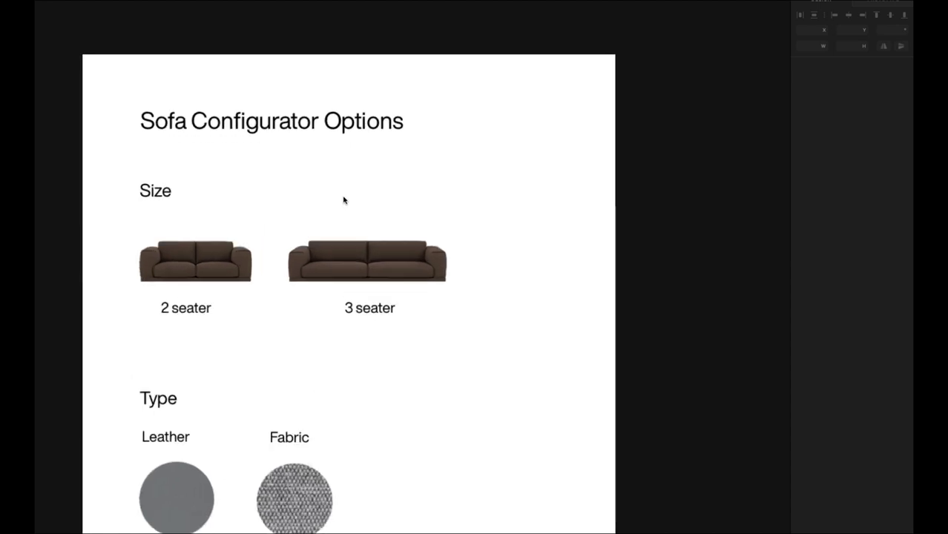
scroll(343, 200, "down", 2)
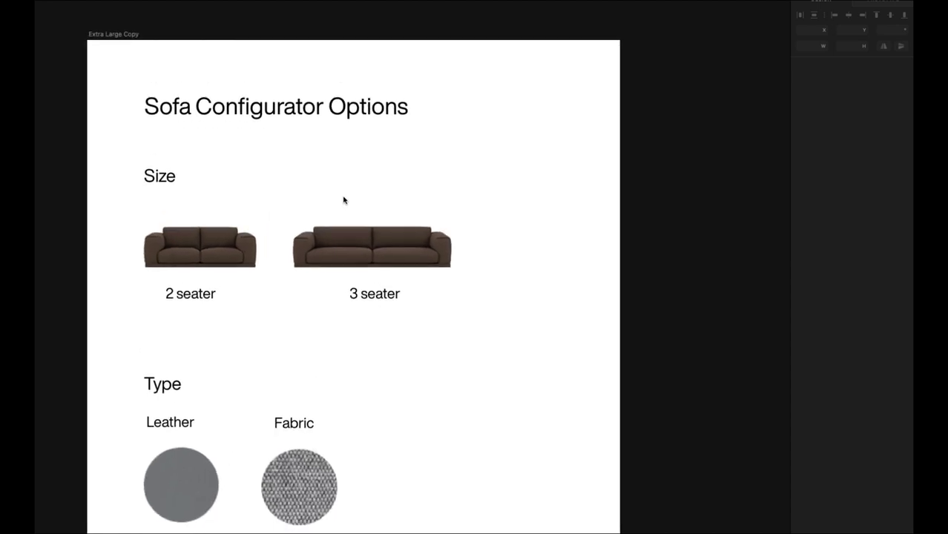
left_click_drag(127, 164, 234, 205)
scroll(233, 207, "down", 4)
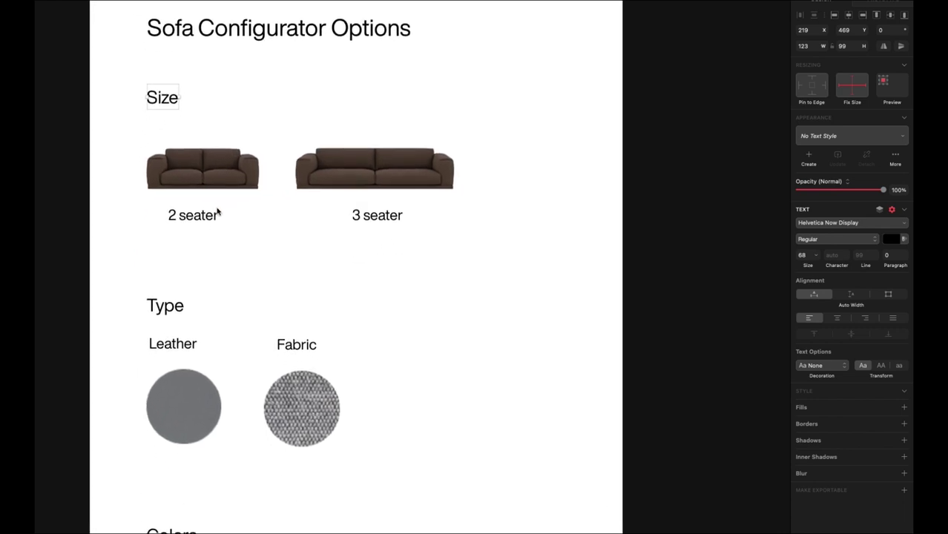
left_click(191, 215)
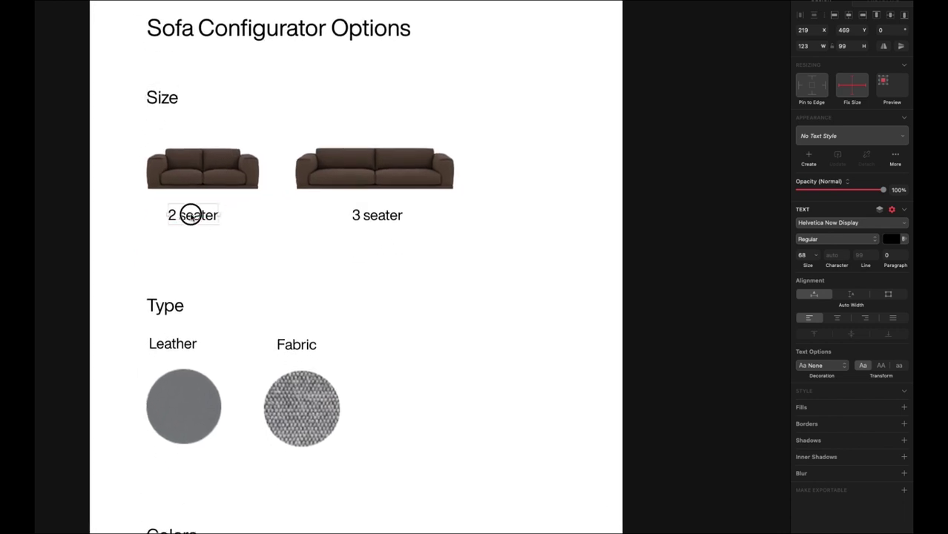
left_click(369, 216)
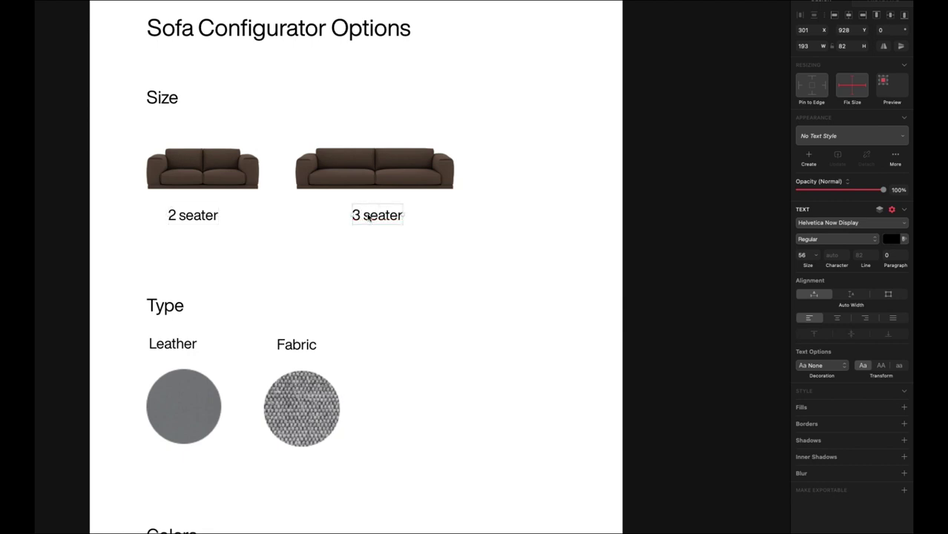
left_click(331, 284)
Step: Review the Type, Colors and Legs sections of the sofa options design for the choices each one offers
scroll(330, 284, "down", 5)
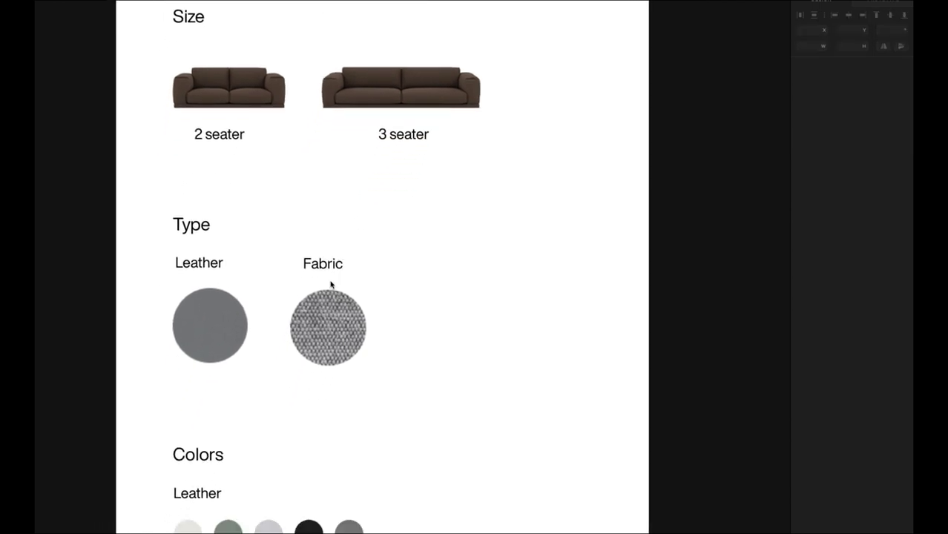
scroll(331, 284, "down", 3)
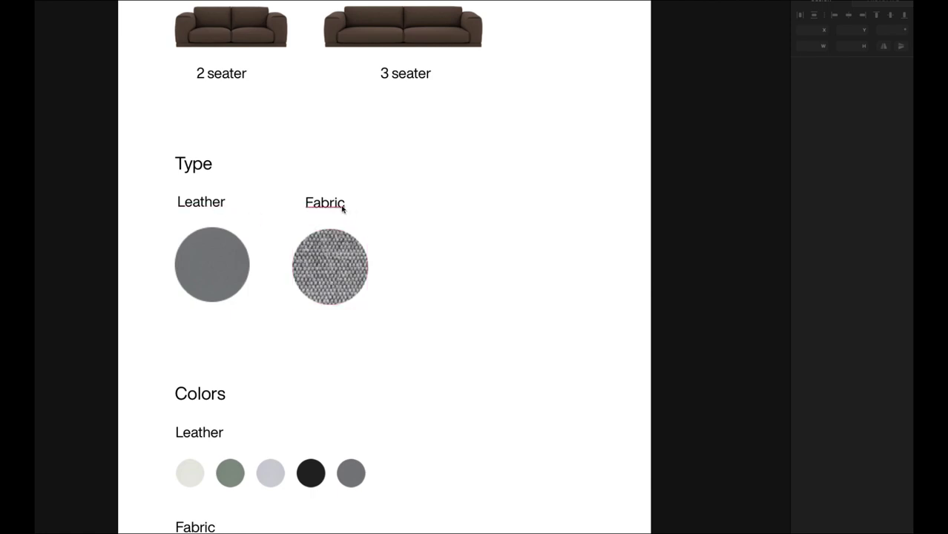
scroll(376, 254, "down", 3)
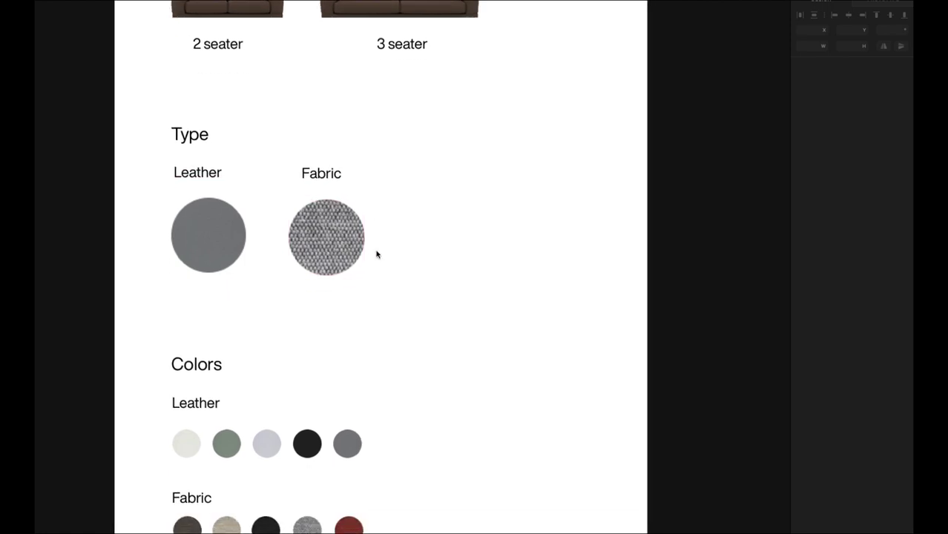
scroll(376, 254, "down", 4)
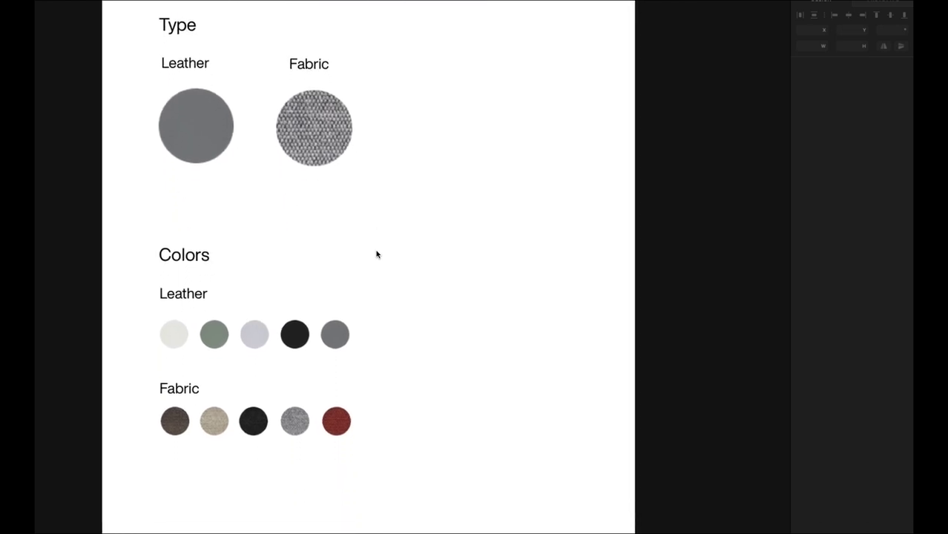
scroll(376, 254, "down", 2)
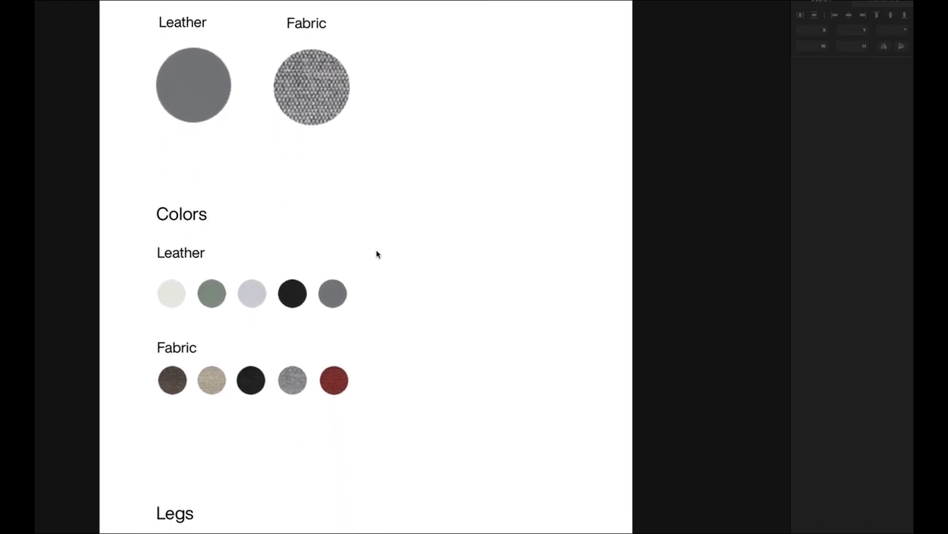
scroll(376, 255, "down", 2)
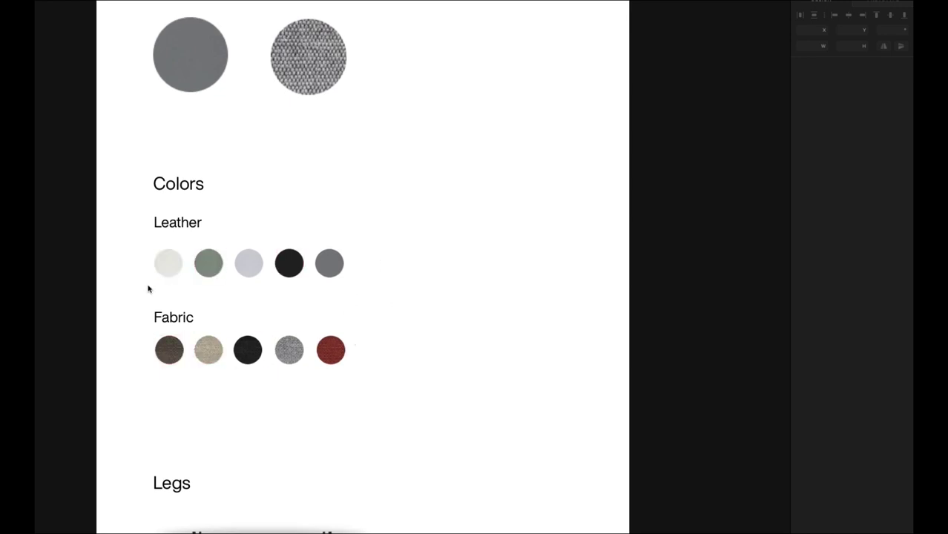
scroll(148, 289, "down", 1)
scroll(148, 290, "down", 10)
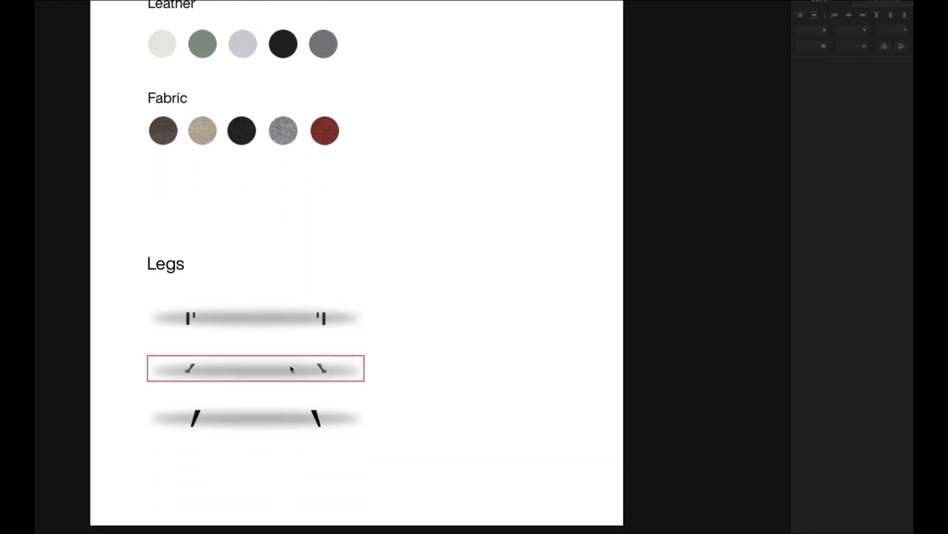
scroll(313, 437, "down", 1)
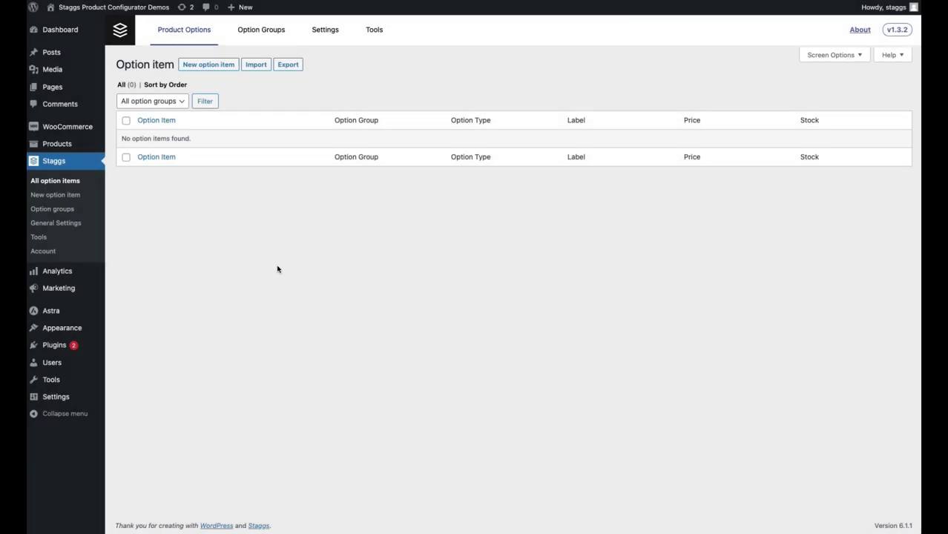
Step: Start a Staggs option group, entering "Sofa size" as both its name and group title
left_click(88, 209)
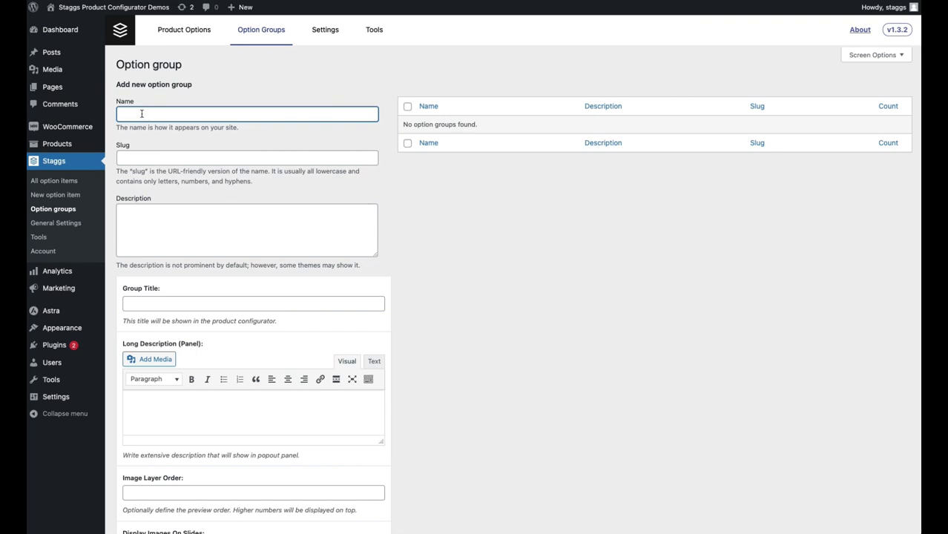
type("Sofa size")
left_click(136, 303)
type("Sof")
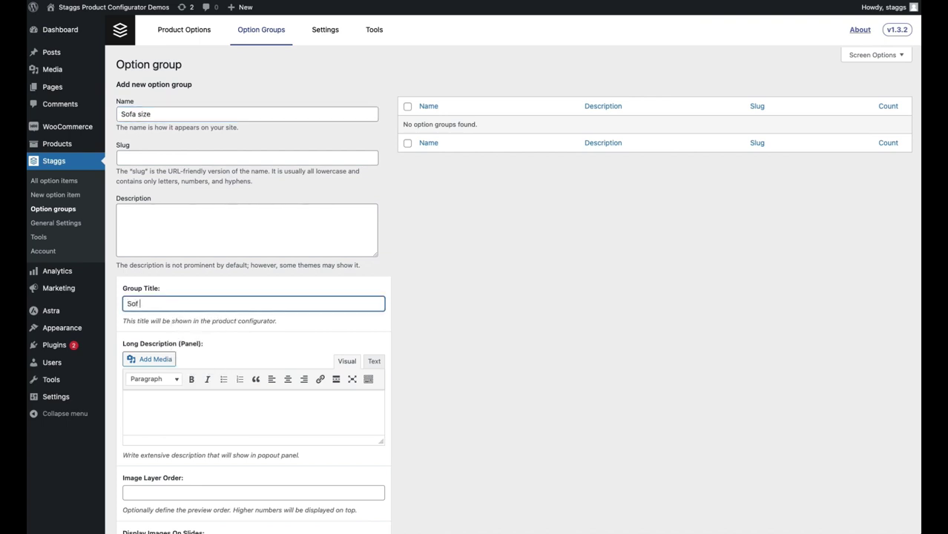
type(" aa size")
left_click(466, 291)
Step: Enter the description "Choose your sofa size" and add the Sofa size option group
scroll(467, 291, "down", 5)
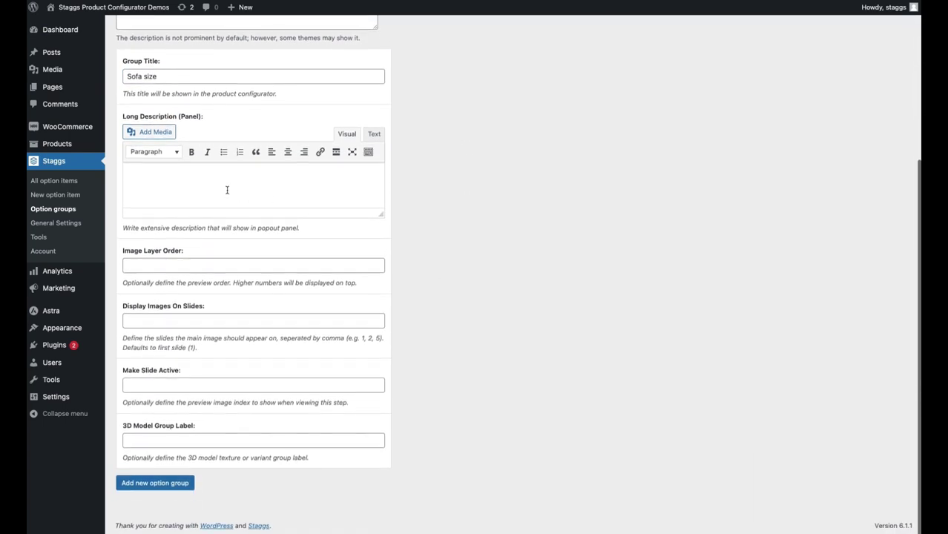
scroll(227, 190, "up", 3)
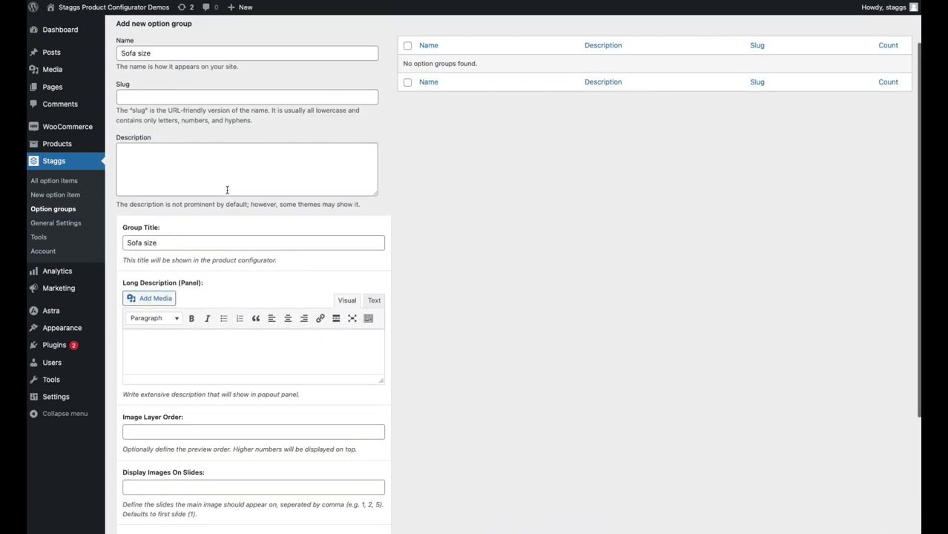
left_click(210, 158)
type("C")
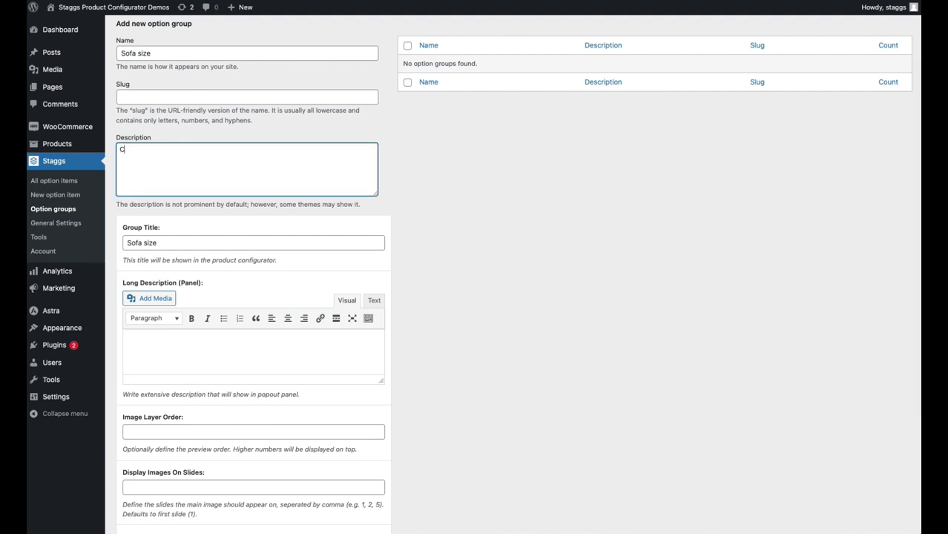
type("hoose your sofa size")
left_click(437, 224)
scroll(439, 226, "down", 2)
scroll(439, 227, "down", 2)
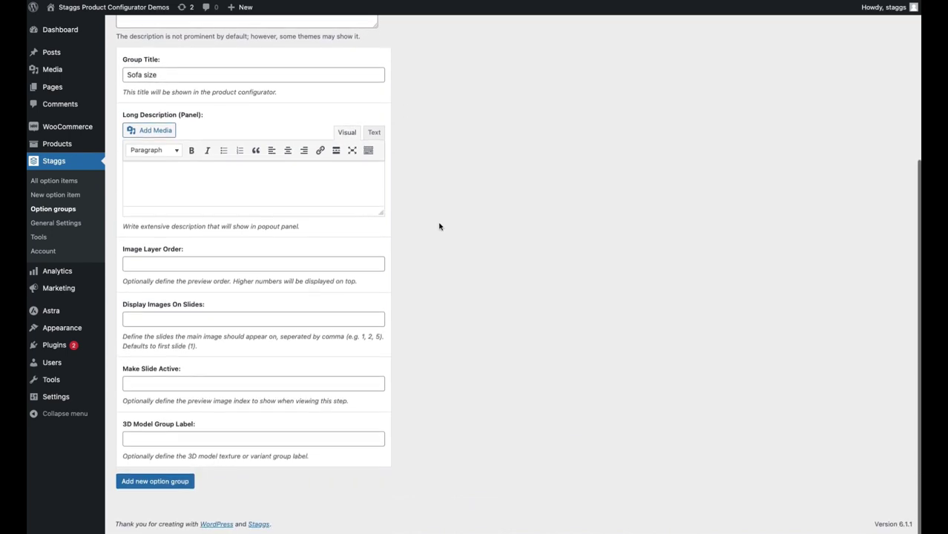
left_click(185, 482)
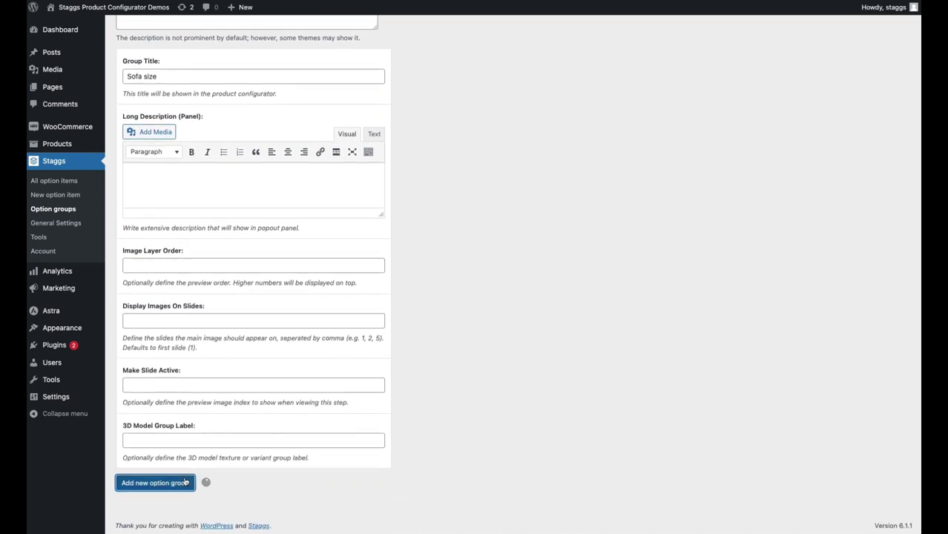
Step: Add another option group with "Sofa type" as both its name and group title
scroll(324, 265, "up", 2)
scroll(324, 261, "up", 3)
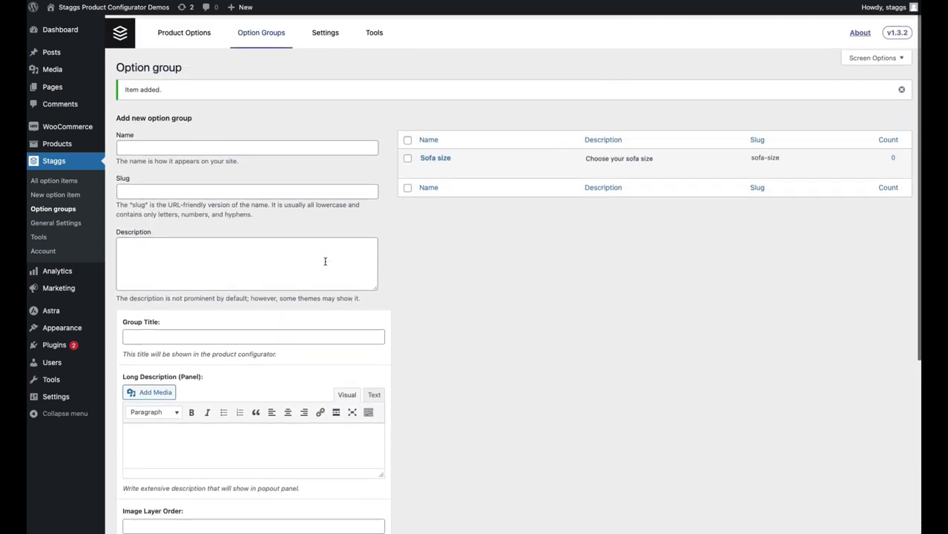
left_click(173, 144)
type("Sofa ")
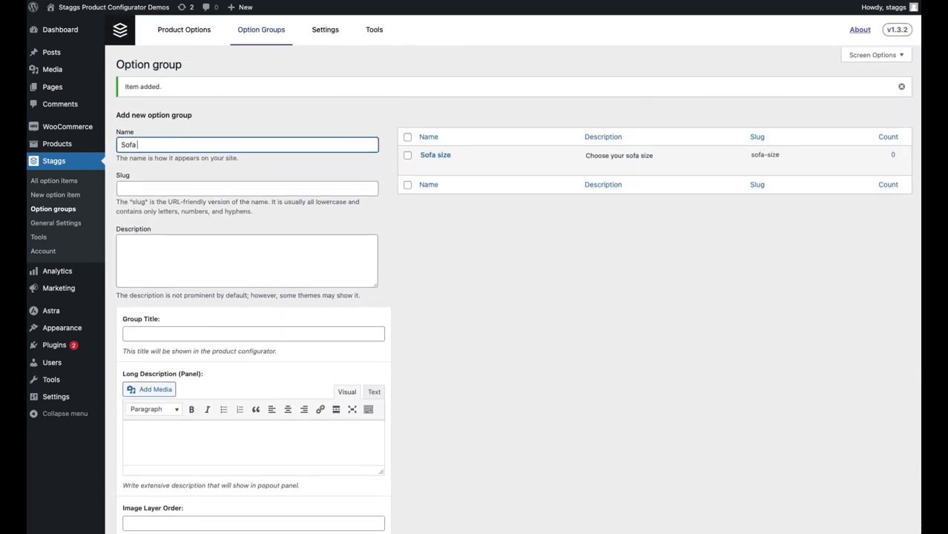
type("type")
left_click(159, 333)
type("Sofa type")
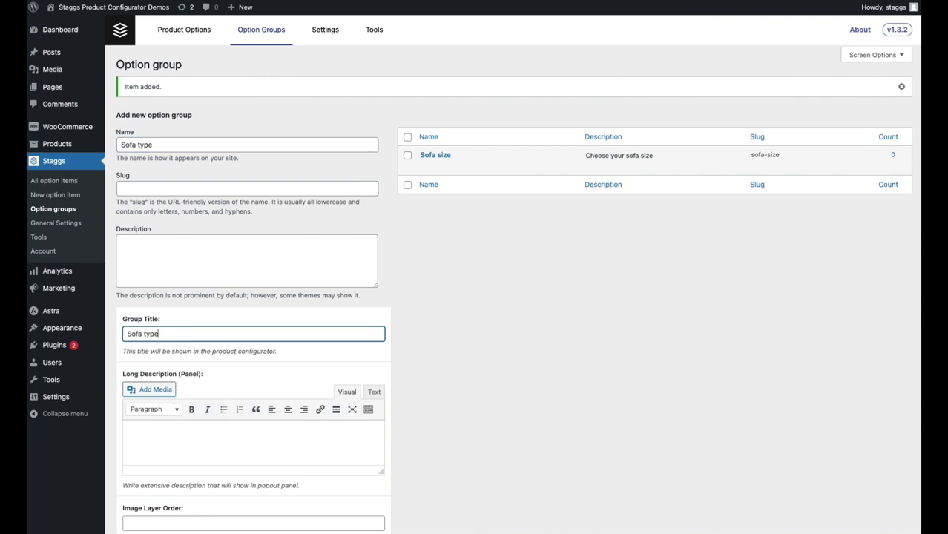
left_click(166, 451)
scroll(166, 454, "down", 5)
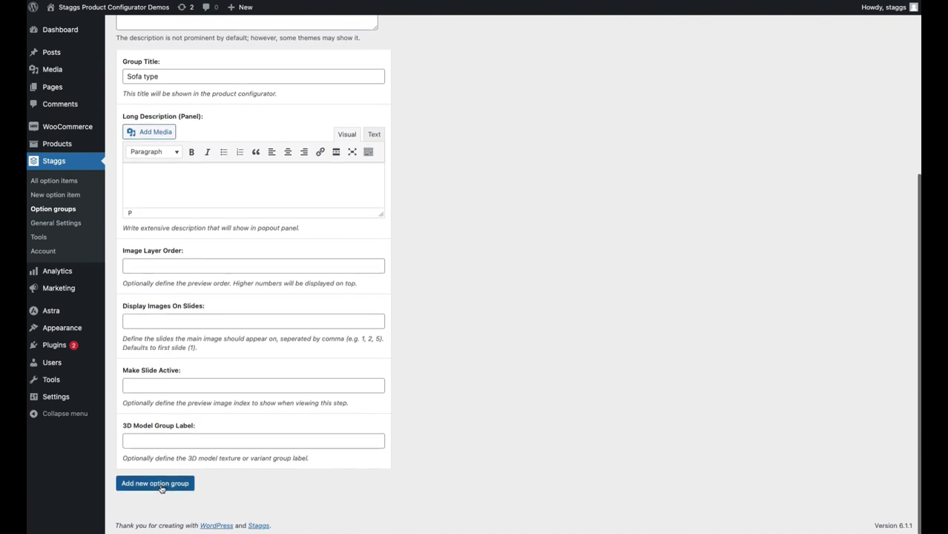
left_click(160, 482)
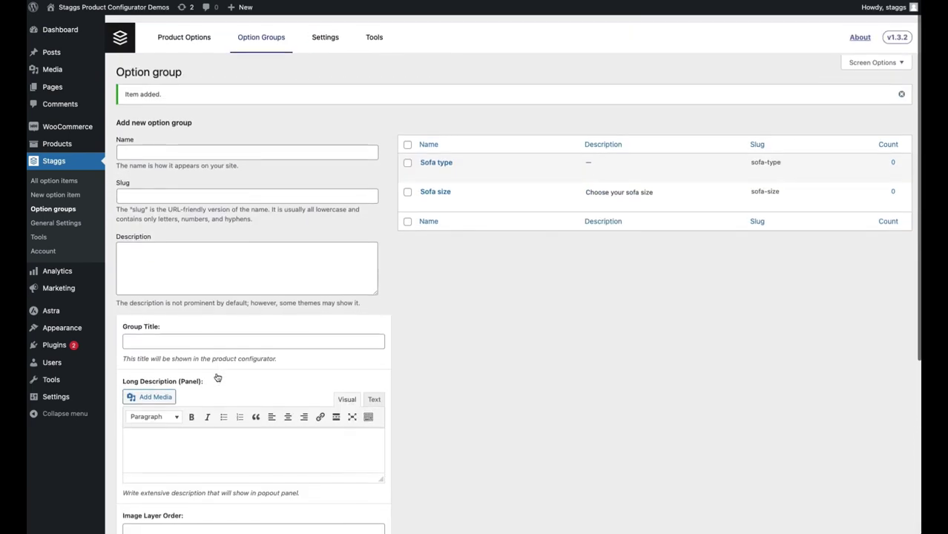
Step: Add an option group named "Sofa color fabric 2 seater" with the group title "Sofa color"
left_click(154, 146)
type("Sofa")
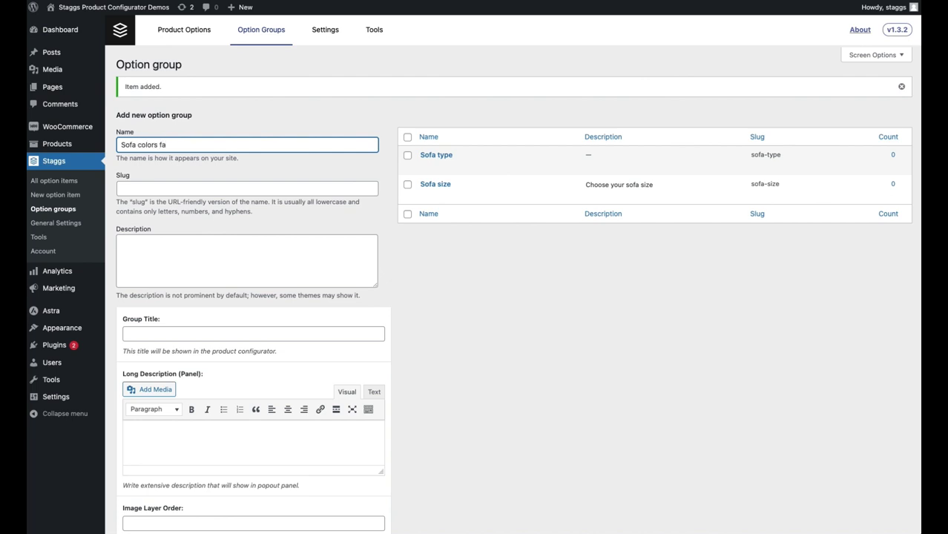
type("colors fabric 2 seater")
left_click(164, 331)
type("Sofa col")
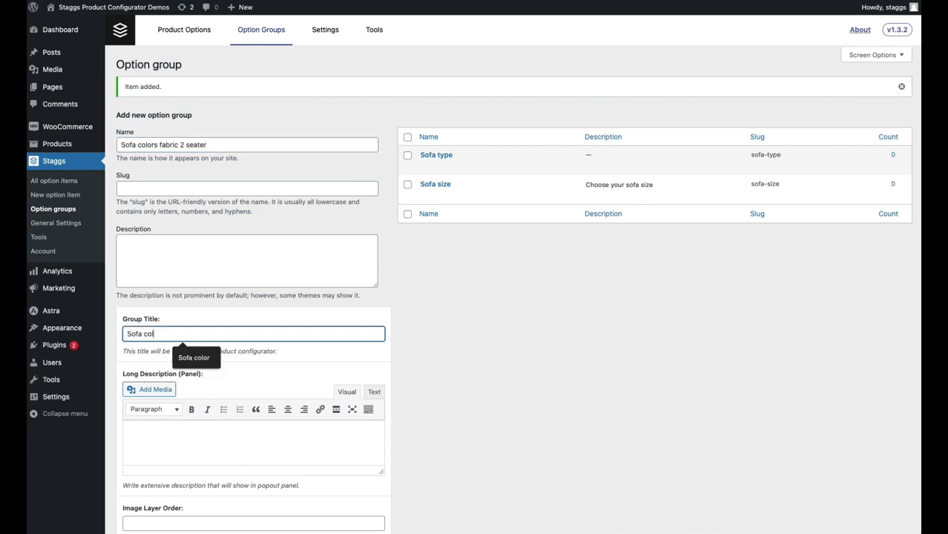
type("ors")
key("BackSpace")
left_click(438, 397)
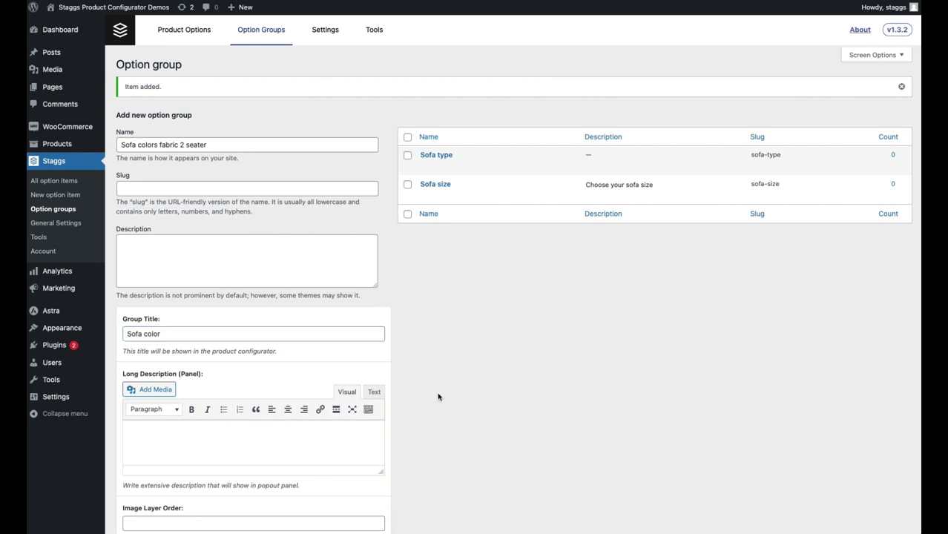
scroll(437, 397, "down", 5)
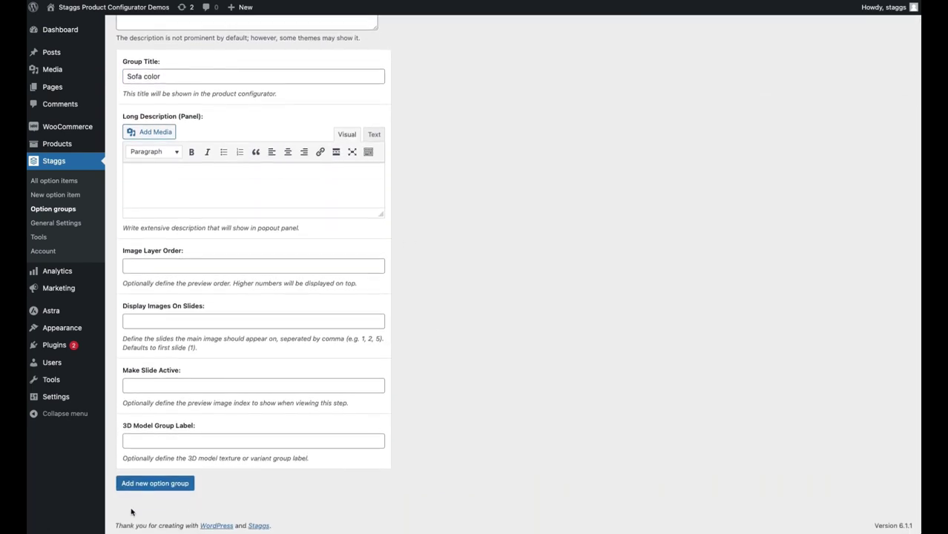
left_click(154, 488)
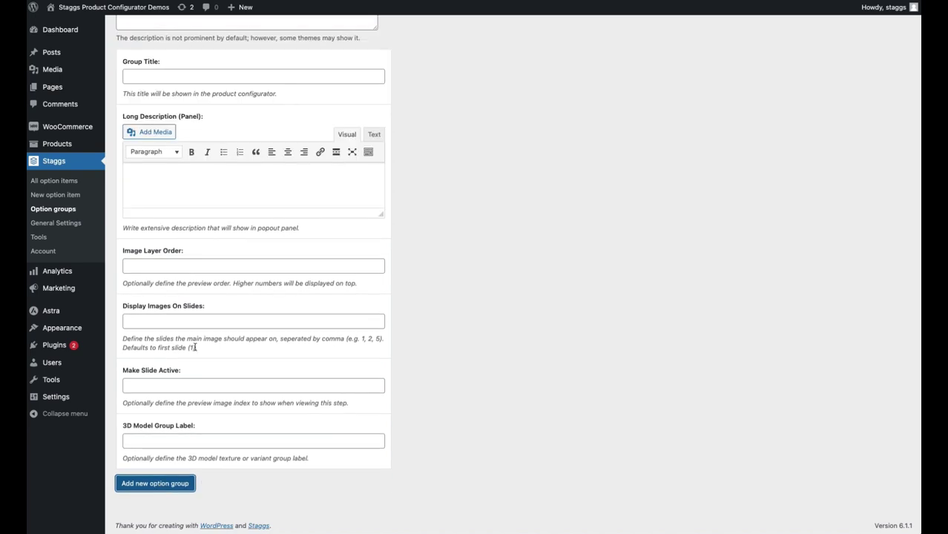
Step: Add an option group named "Sofa color fabric 3 seater" with the group title "Sofa color"
type("Sofa co")
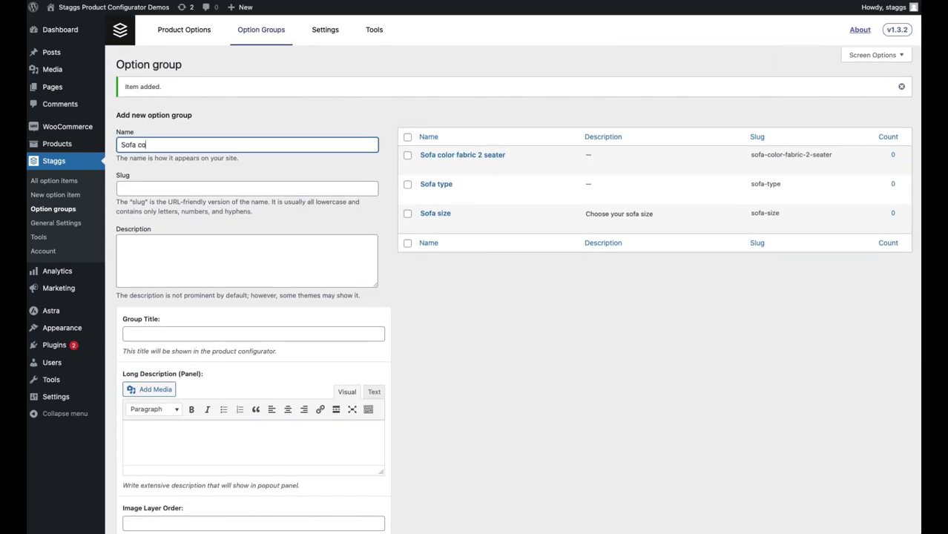
type("lor fabric 3 seater")
left_click(188, 334)
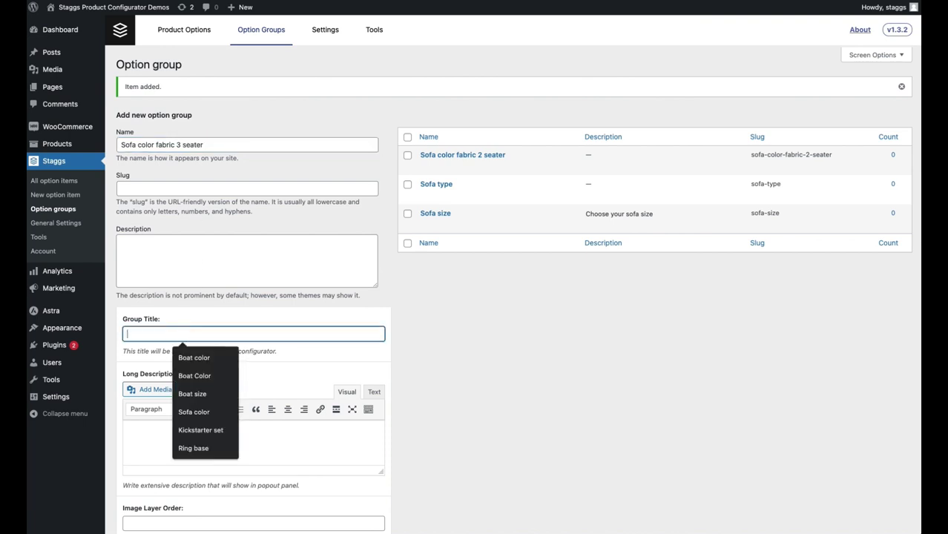
type("Sofa color")
scroll(506, 352, "down", 5)
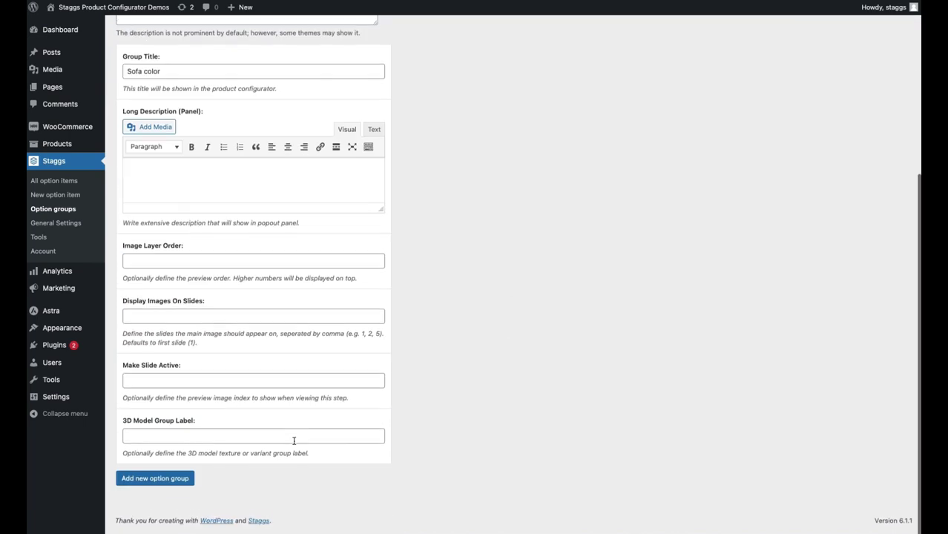
left_click(155, 483)
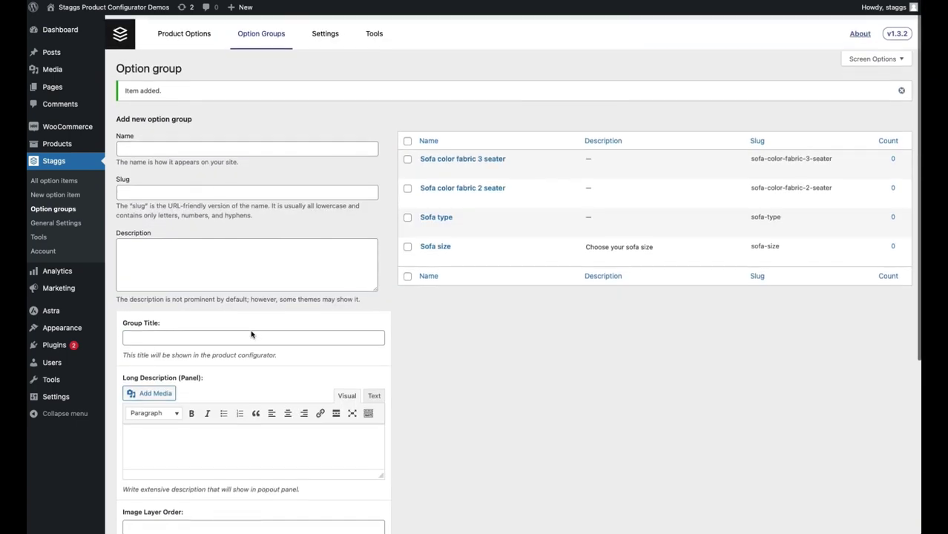
Step: Add an option group named "Sofa color leather 2 seater" with the group title "Sofa color"
type("Sofa col")
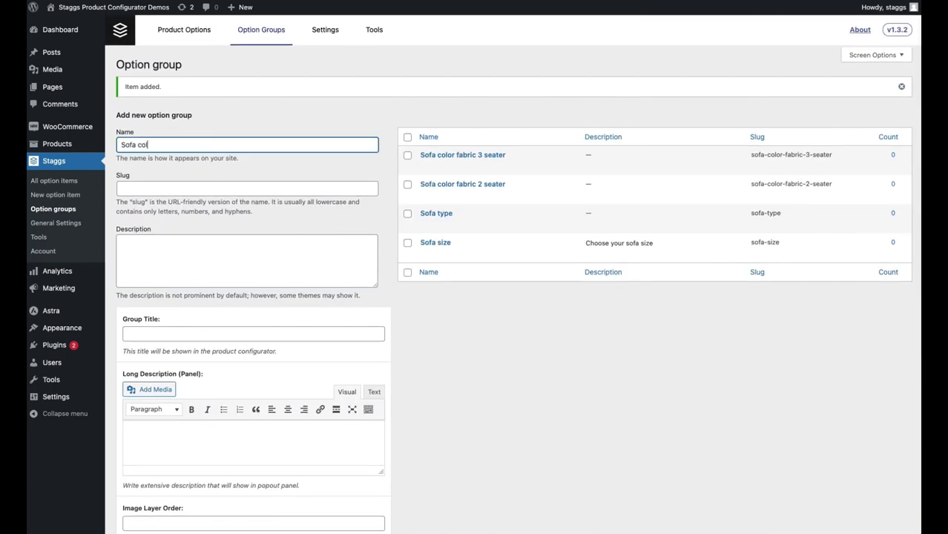
type("or leate")
type("er 2 seater")
left_click(178, 328)
type("Sofa color")
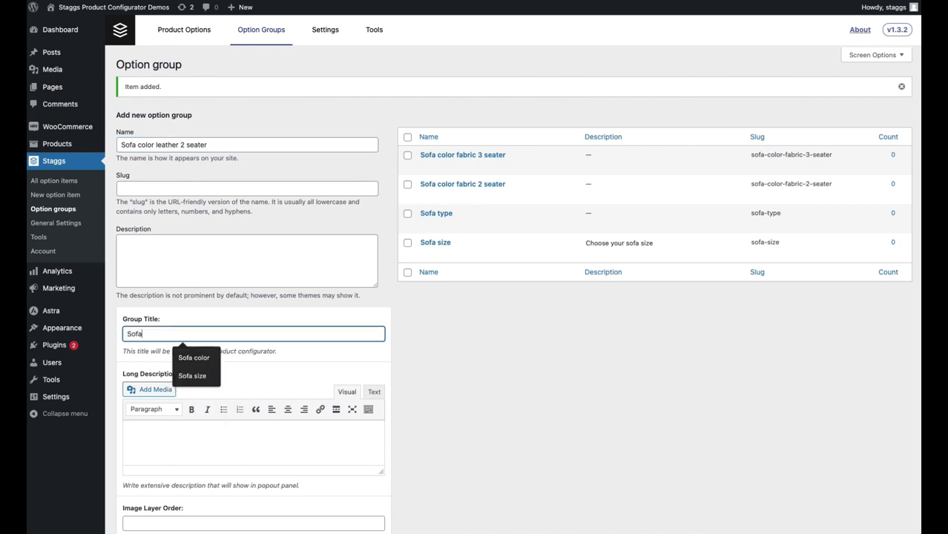
left_click(226, 373)
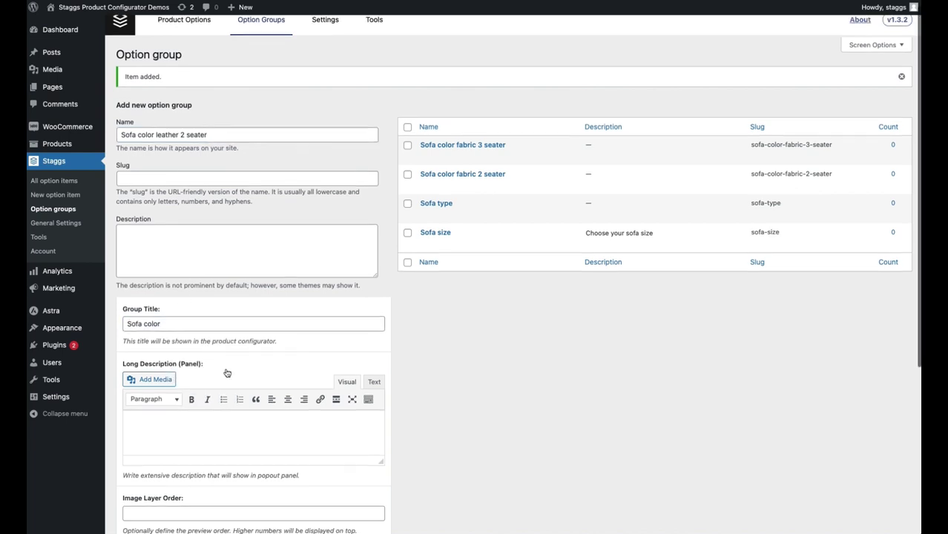
scroll(227, 371, "down", 5)
left_click(170, 481)
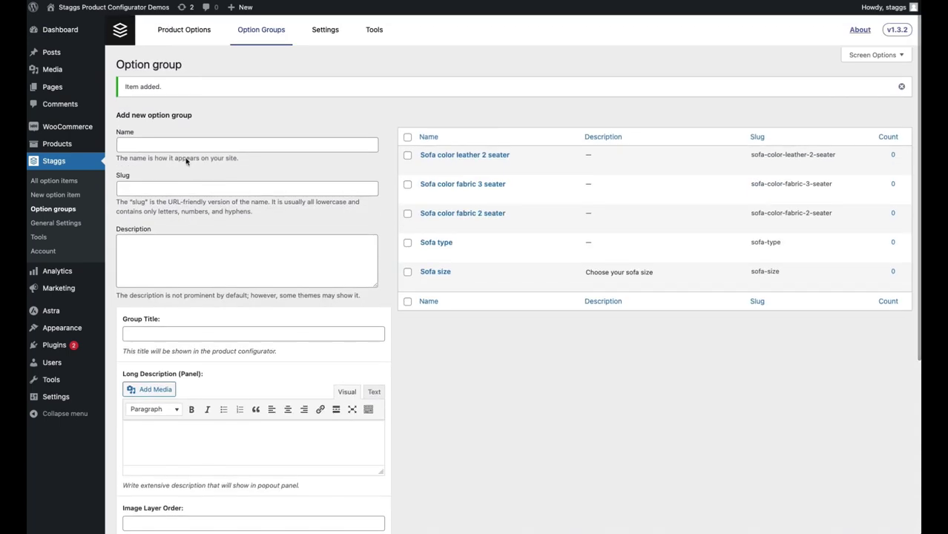
Step: Add an option group named "Sofa color leather 3 seater" with the group title "Sofa color"
left_click(186, 147)
type("Sofa color ")
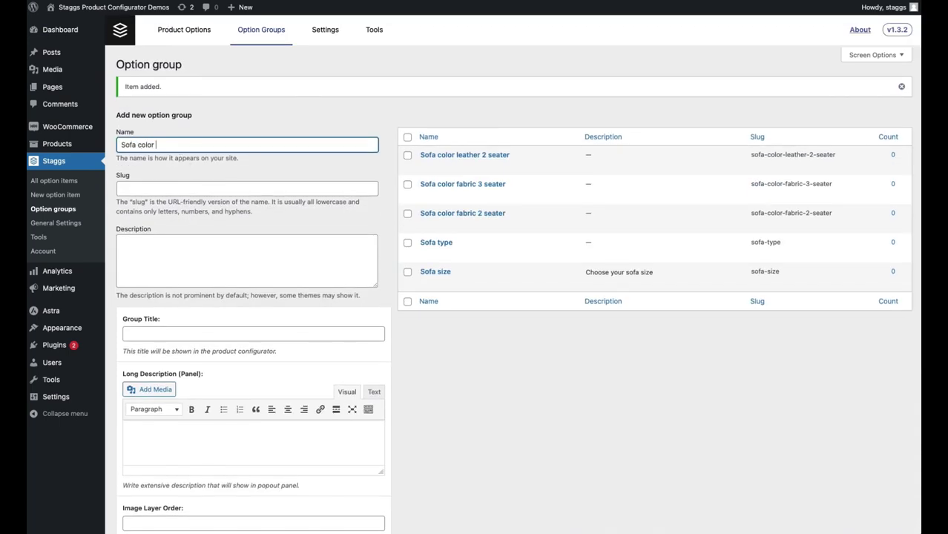
type("leather 3 seater")
left_click(177, 337)
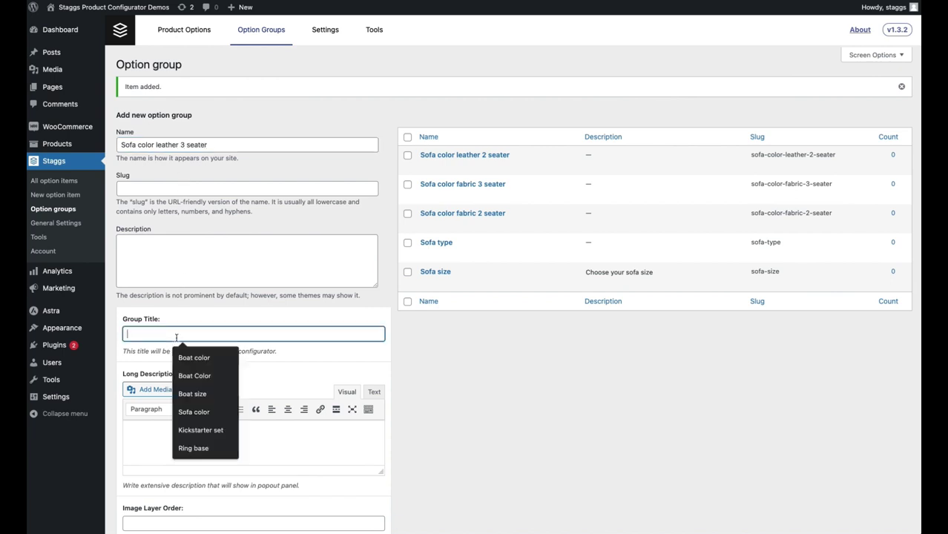
type("Sofa coor")
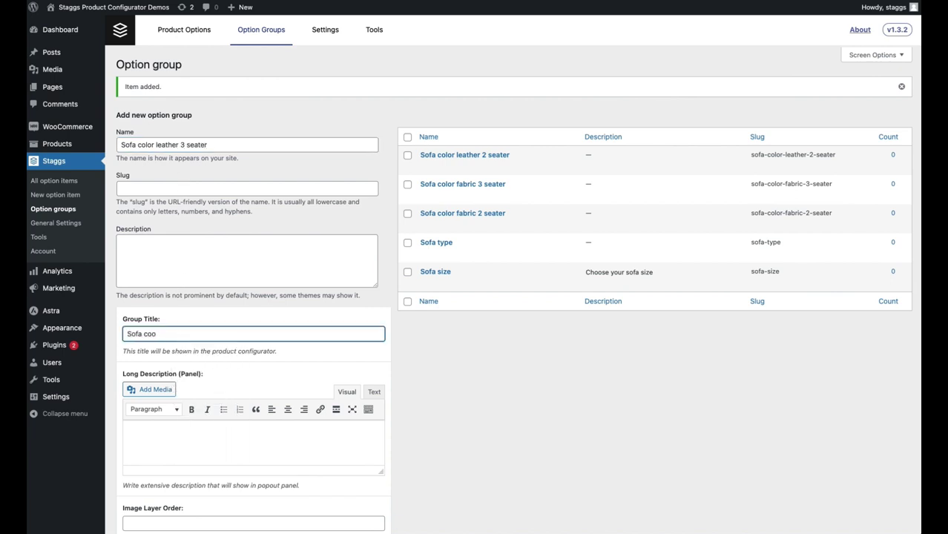
key("BackSpace")
type("lor")
left_click(390, 360)
scroll(389, 360, "down", 1)
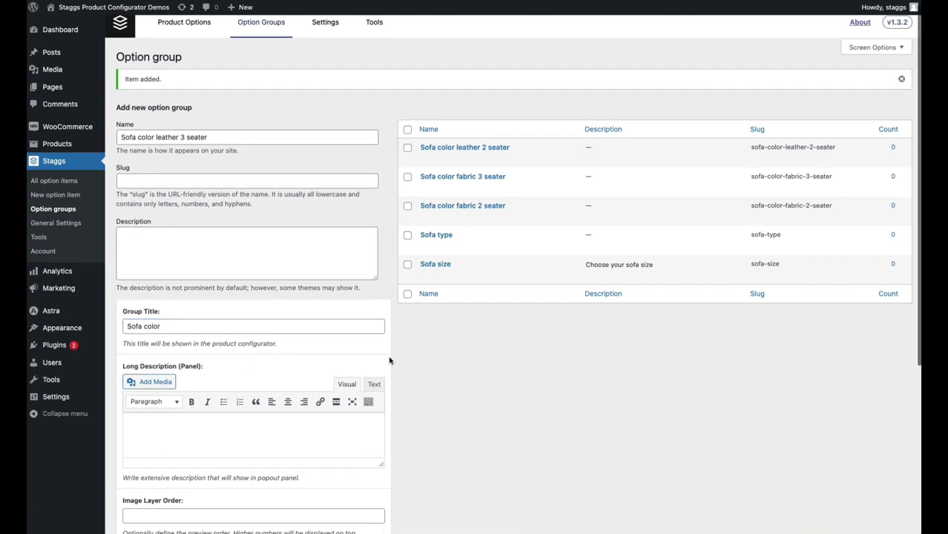
scroll(389, 360, "down", 5)
left_click(182, 483)
Step: Add an option group named "Sofa legs 2 seater" with the group title "Sofa legs"
scroll(254, 349, "up", 4)
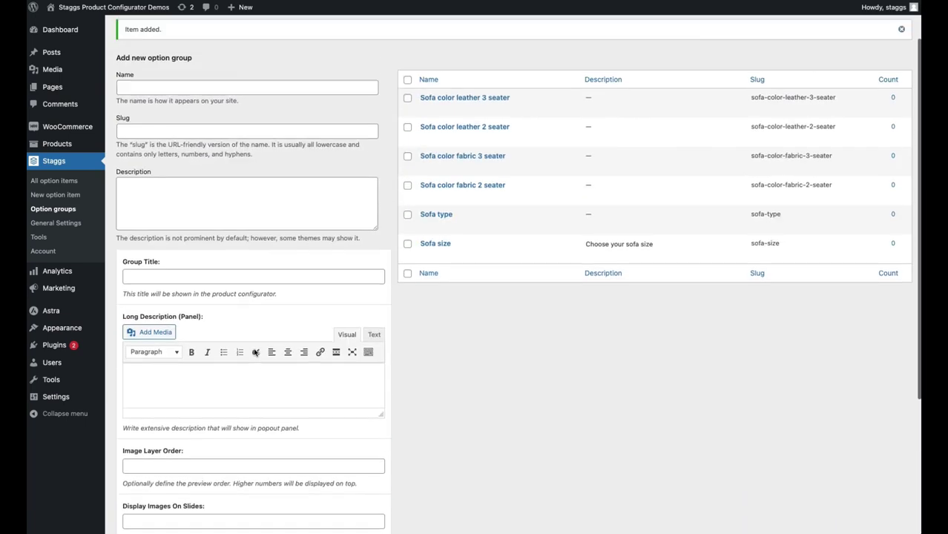
scroll(254, 353, "up", 2)
left_click(196, 148)
type("S")
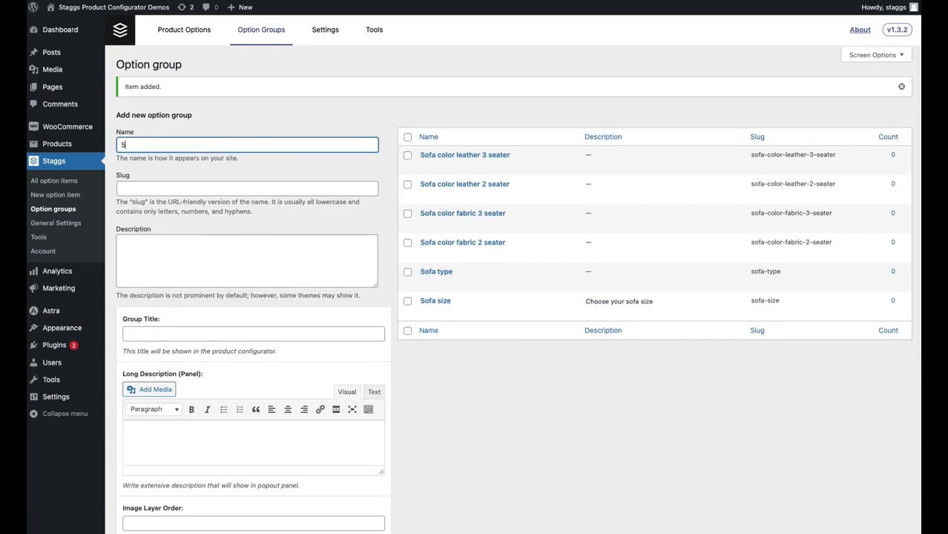
type("ofa legs 3")
key("BackSpace")
type("2 seater")
left_click(199, 333)
type("Sofa legs")
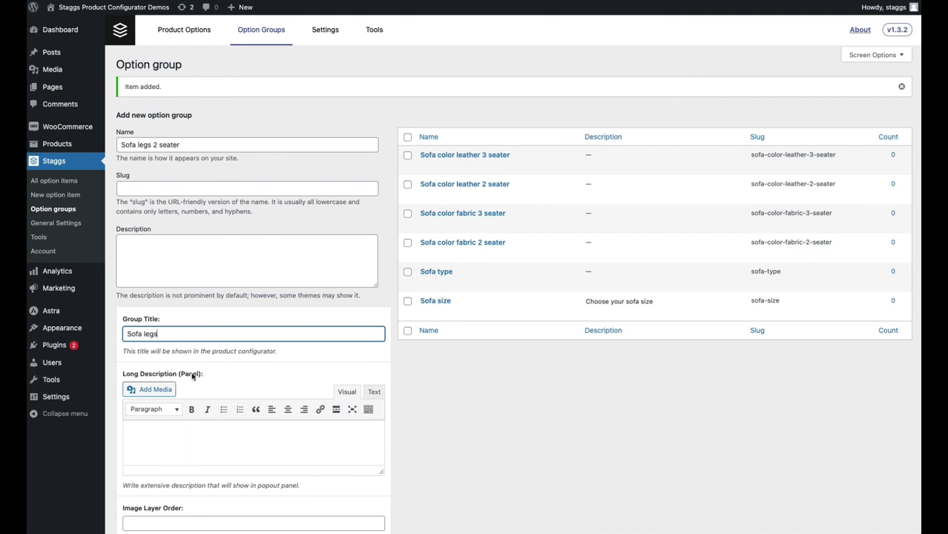
scroll(205, 341, "down", 3)
scroll(187, 454, "down", 2)
left_click(155, 491)
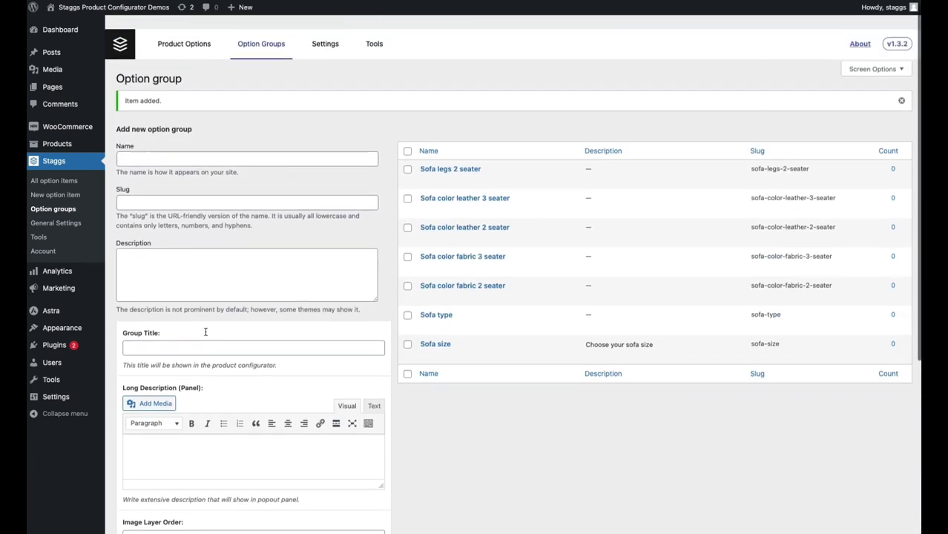
Step: Add an option group named "Sofa legs 3 seater" with the group title "Sofa legs"
scroll(205, 331, "down", 1)
left_click(186, 144)
type("Sofa legs 3 s")
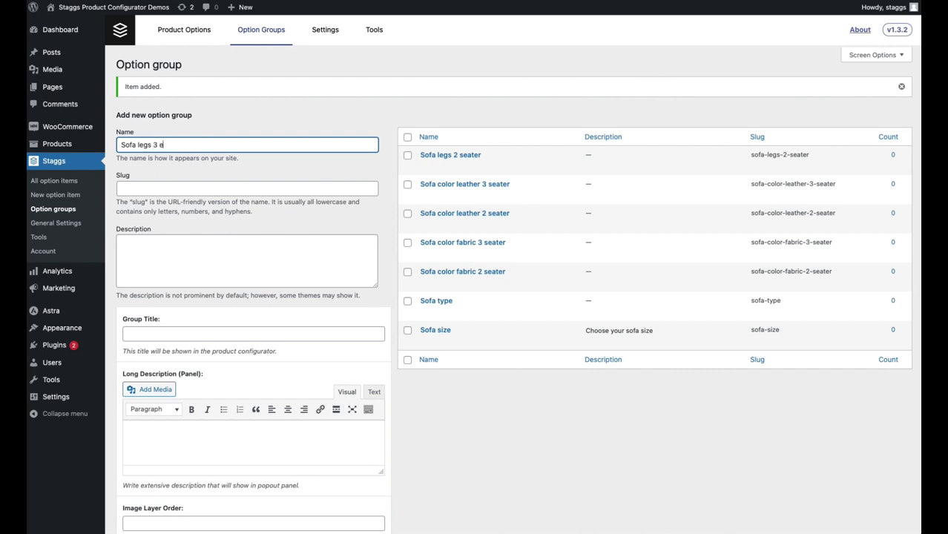
type("er")
left_click(188, 331)
type("Sofa legs")
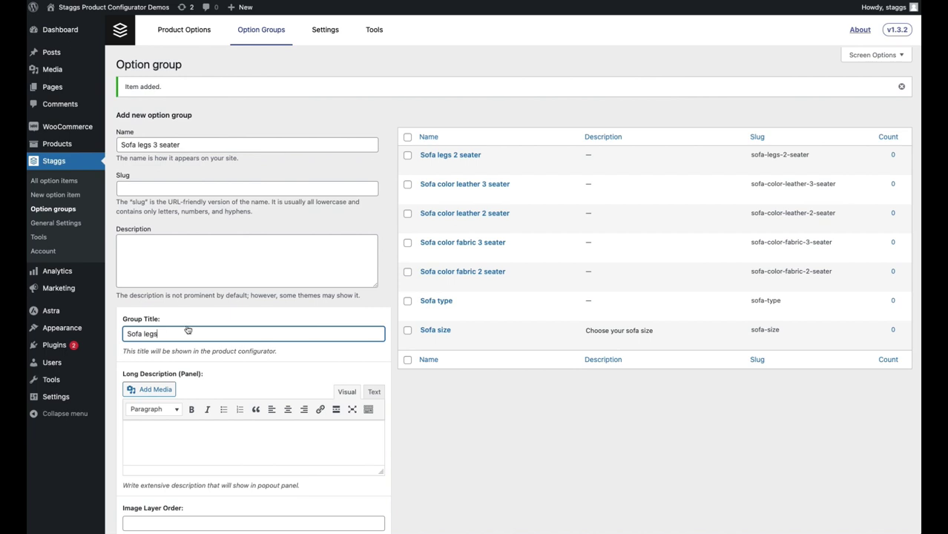
scroll(188, 333, "down", 5)
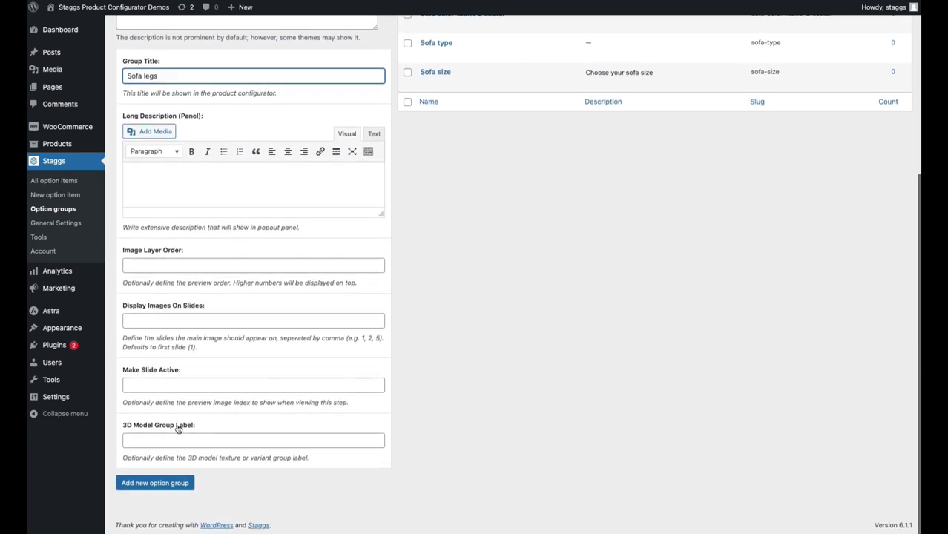
left_click(155, 483)
scroll(250, 252, "up", 4)
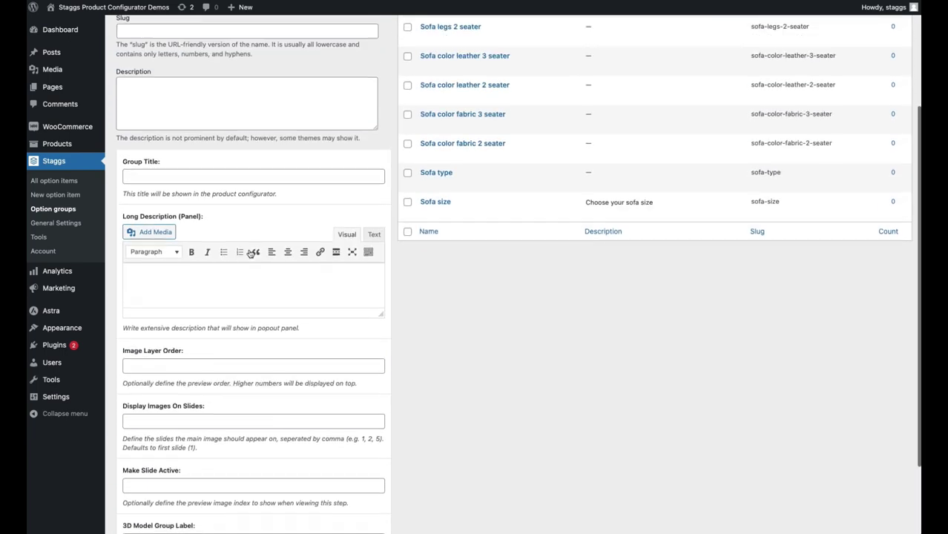
scroll(250, 250, "up", 2)
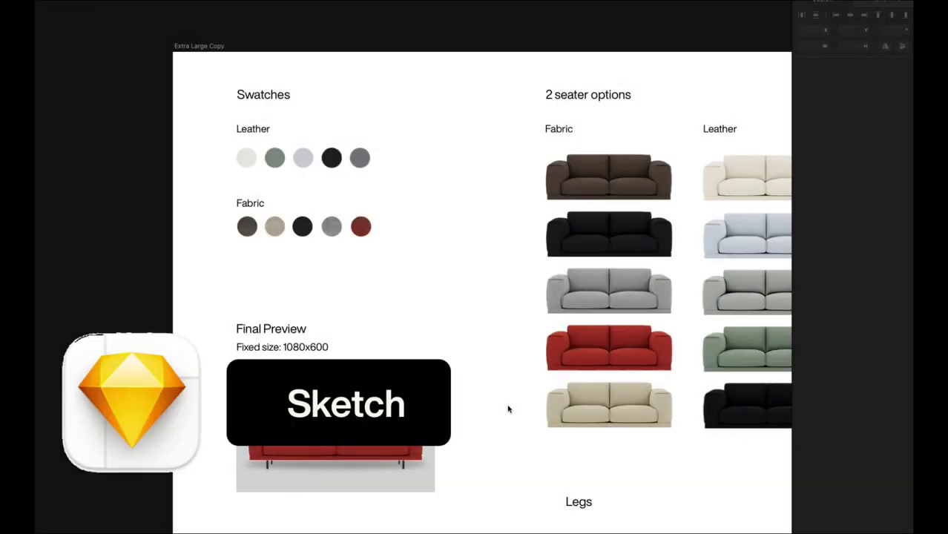
Step: Review the swatches, the 2 and 3 seater fabric and leather sofas, the legs and the final preview in the Sketch design
scroll(509, 242, "right", 3)
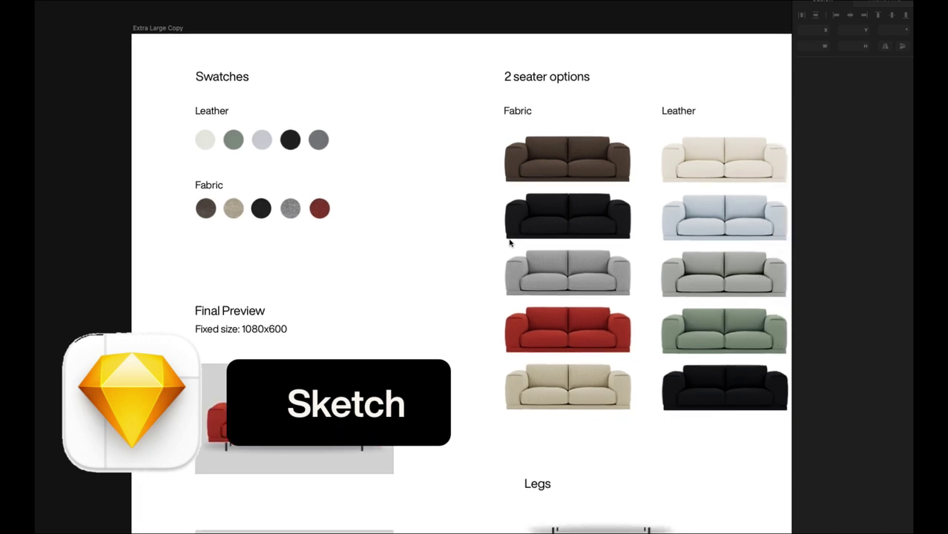
scroll(331, 109, "up", 5)
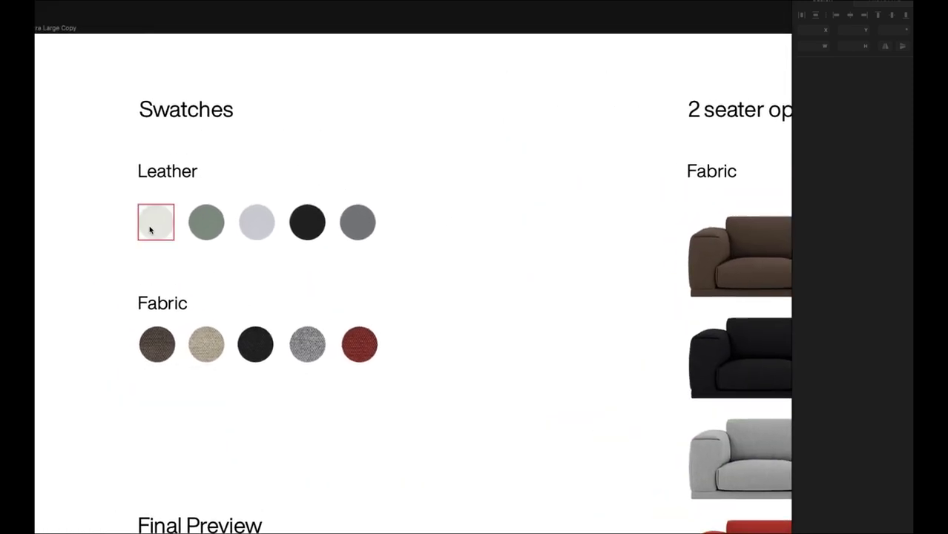
scroll(373, 221, "right", 15)
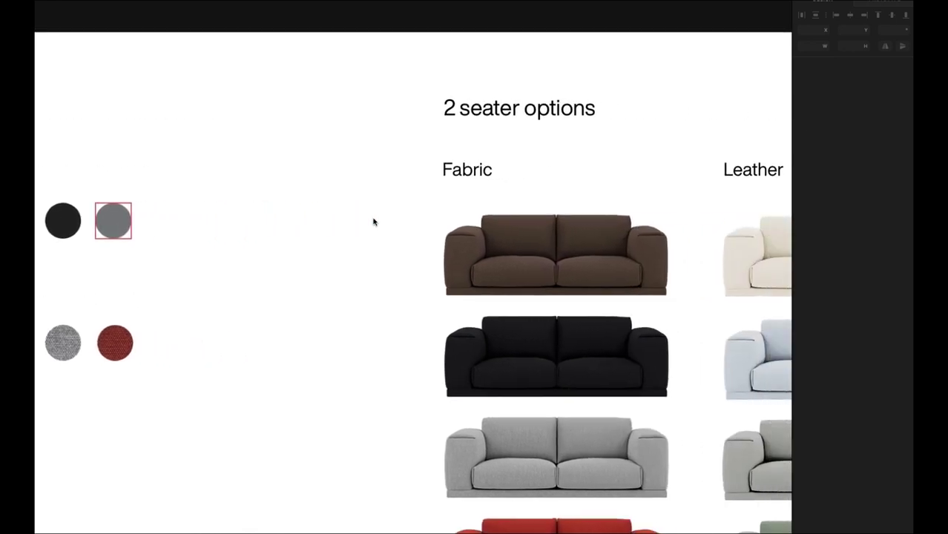
scroll(373, 221, "down", 5)
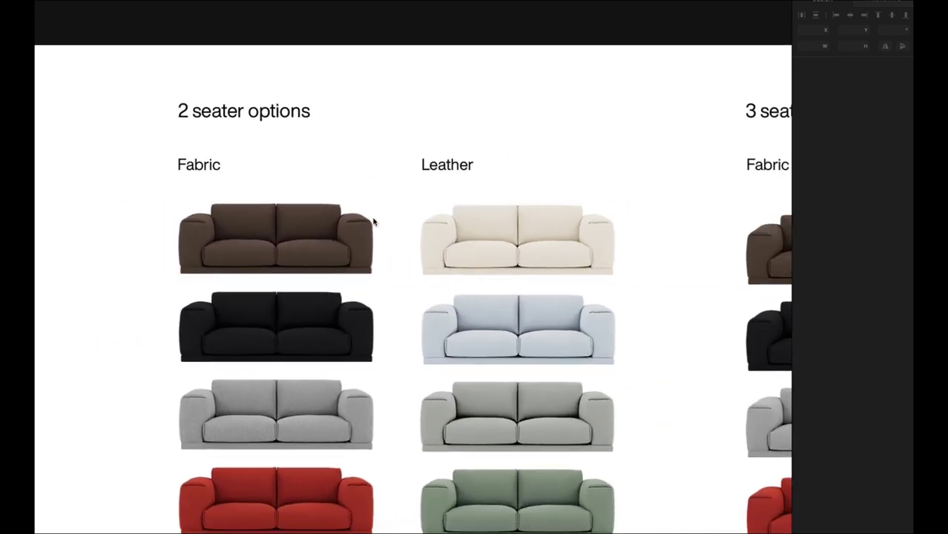
scroll(373, 221, "right", 20)
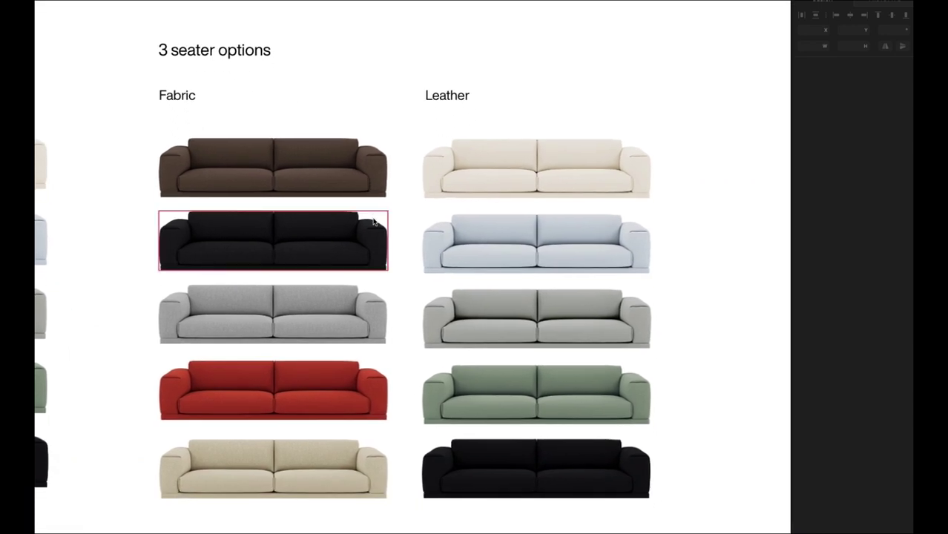
scroll(373, 220, "down", 10)
scroll(373, 221, "left", 12)
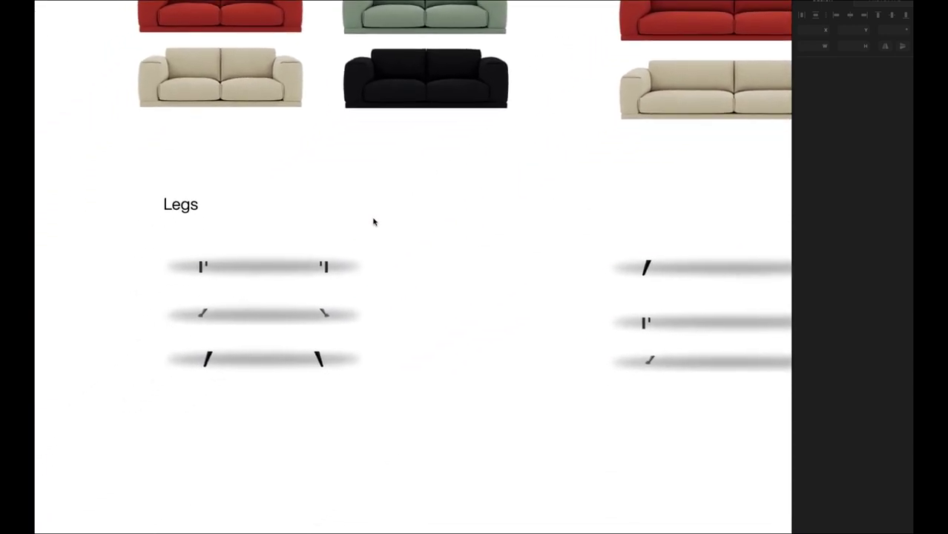
scroll(303, 278, "right", 15)
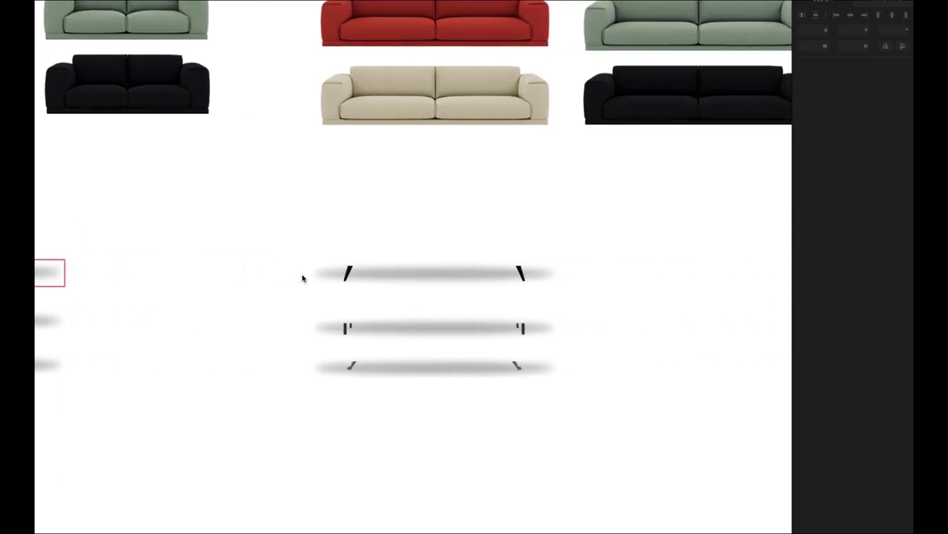
scroll(302, 278, "left", 20)
scroll(303, 278, "up", 3)
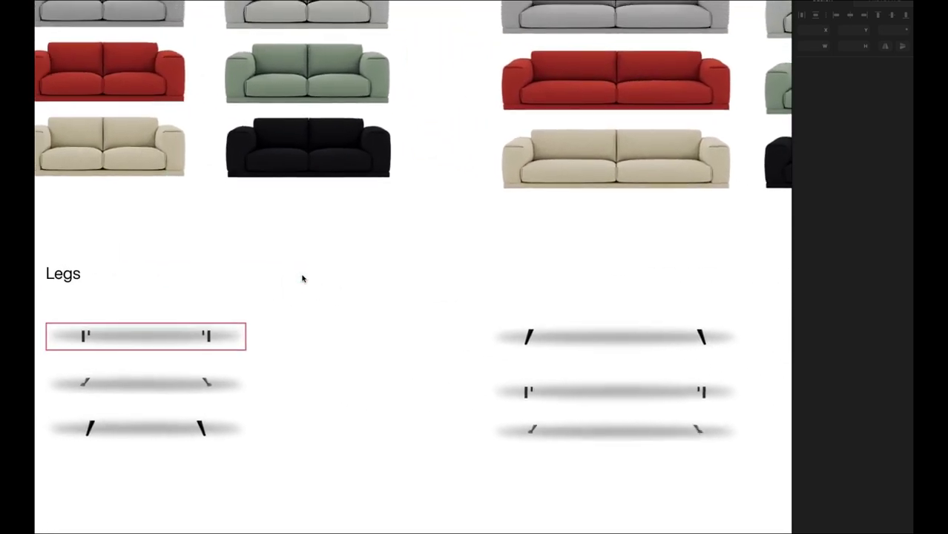
scroll(302, 278, "left", 8)
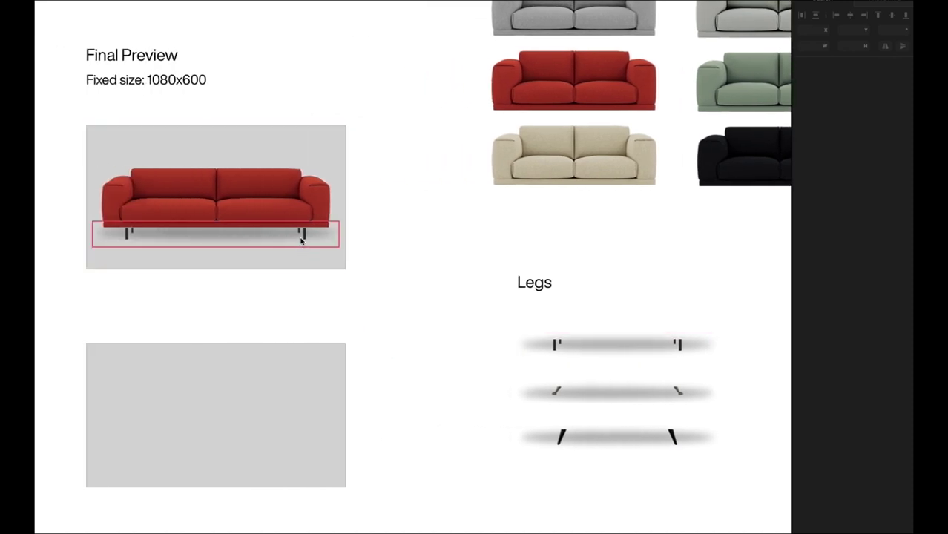
Step: Assemble a 2 seater preview on the empty grey frame from copies of the first legs and the beige fabric sofa, sofa in front
left_click(587, 346)
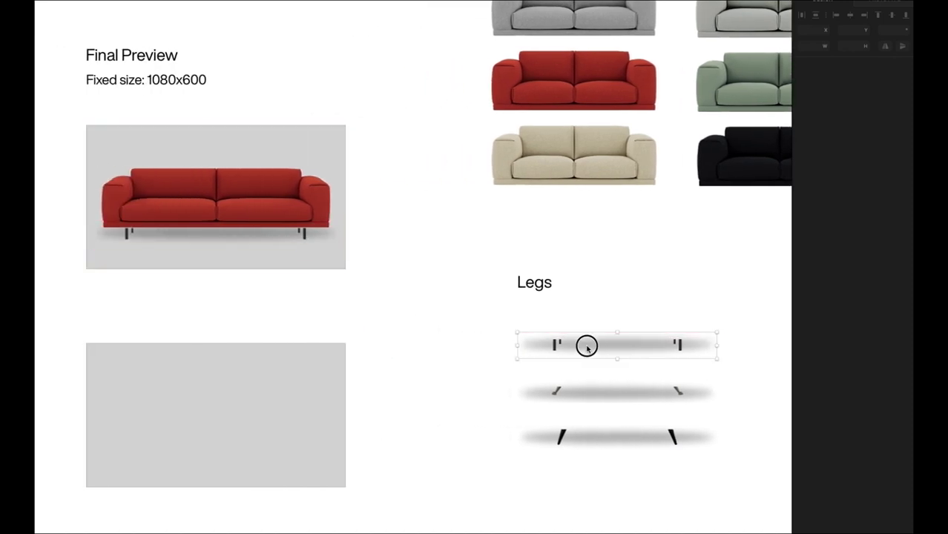
left_click_drag(605, 346, 200, 451)
left_click(614, 180)
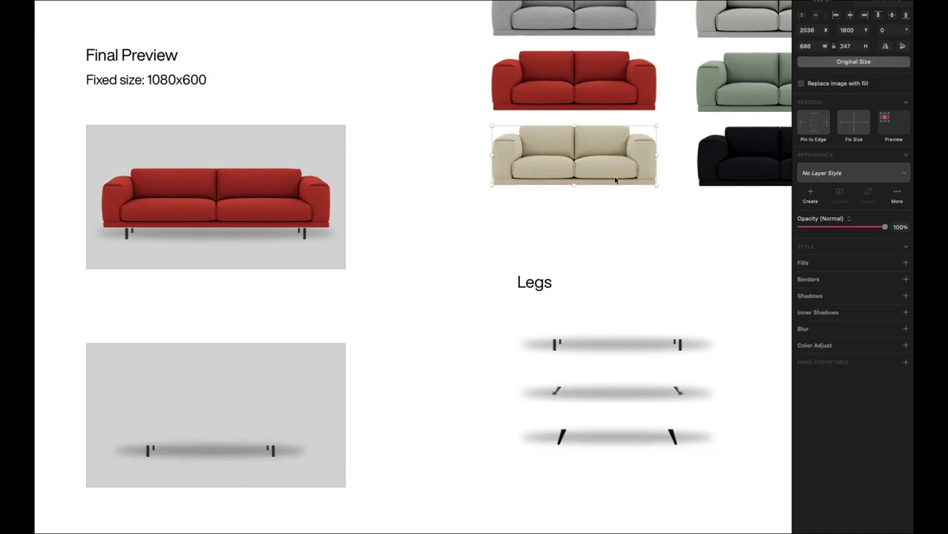
left_click_drag(627, 176, 259, 452)
key("super+bracketright")
left_click(434, 374)
scroll(429, 366, "down", 3)
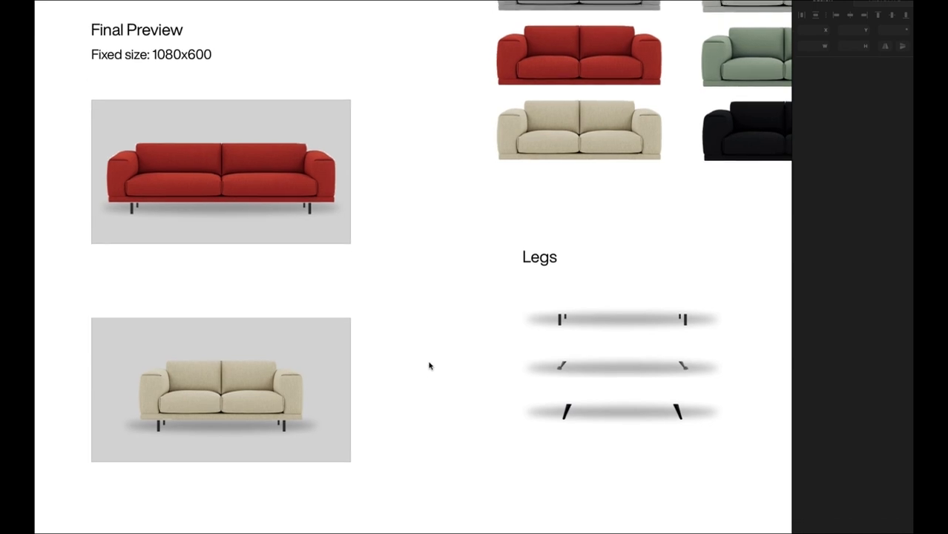
scroll(428, 365, "down", 1)
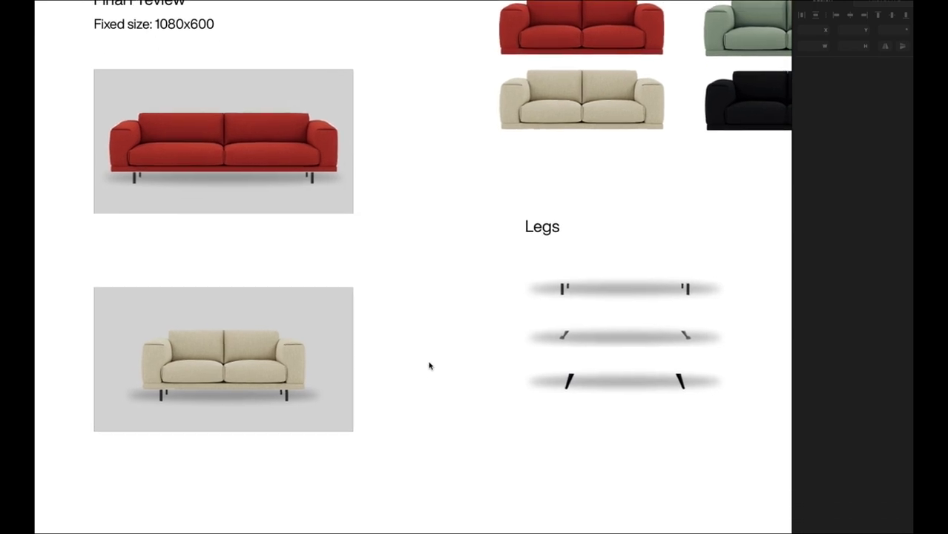
Step: Remove the legs from the 2 seater preview and turn off the border and fill of its 1080x600 background rectangle
left_click(293, 398)
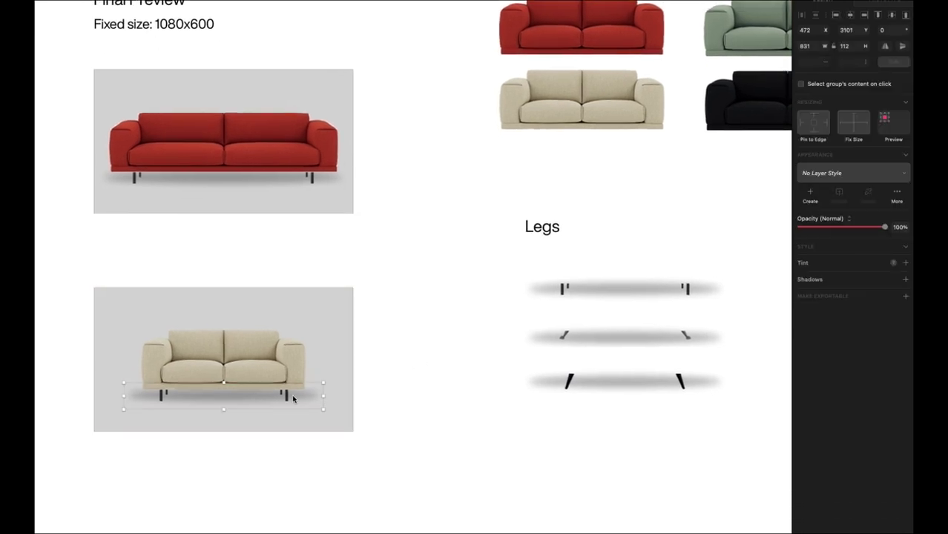
key("super+z")
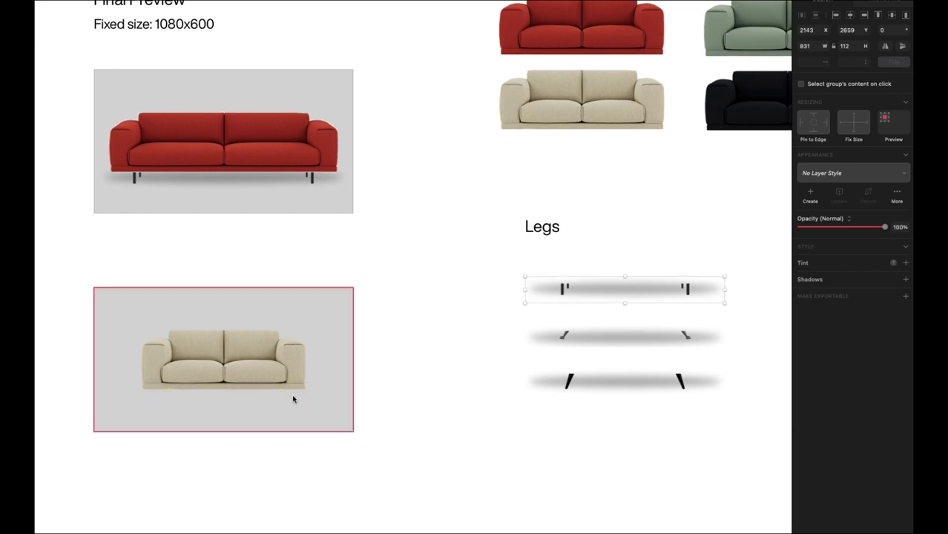
left_click(336, 367)
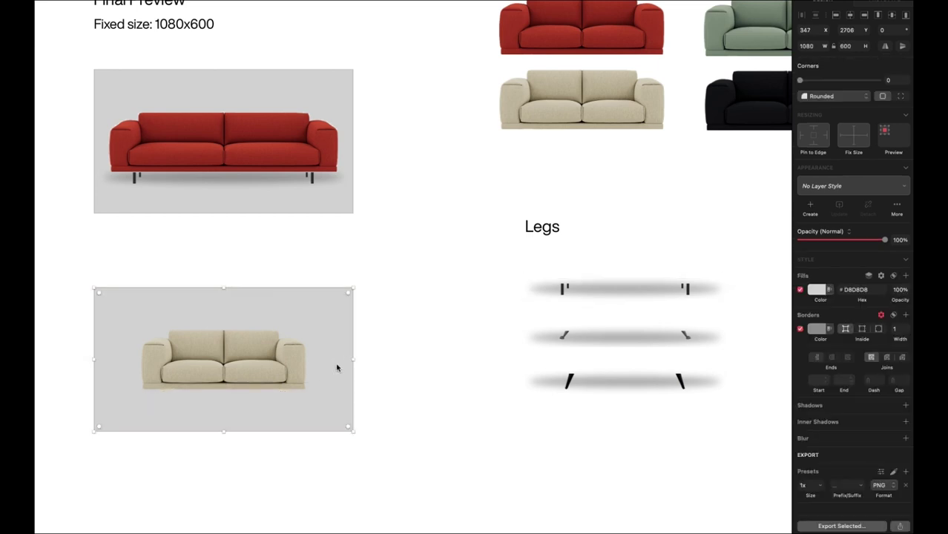
left_click(799, 329)
left_click(799, 289)
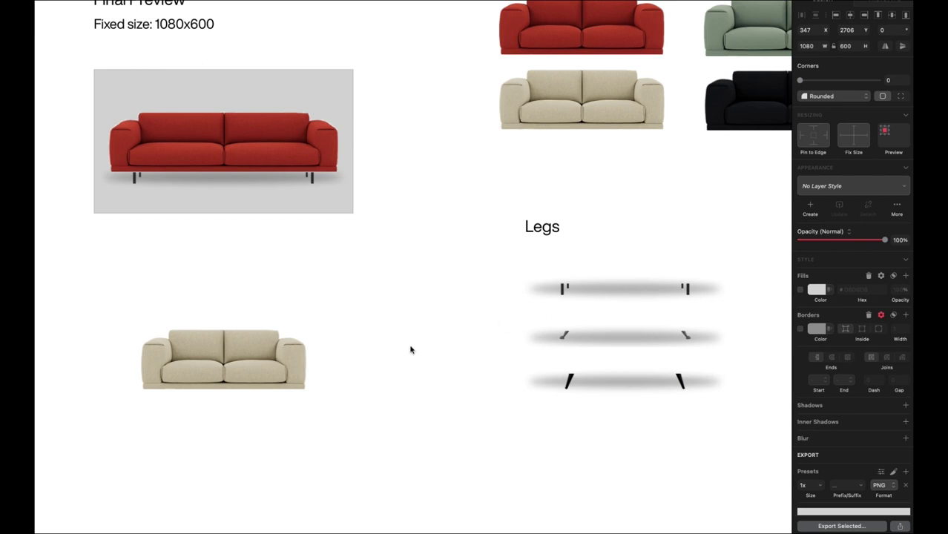
Step: Group the beige sofa with its invisible 1080x600 rectangle and make the group exportable as a 1x PNG
left_click_drag(444, 295, 235, 478)
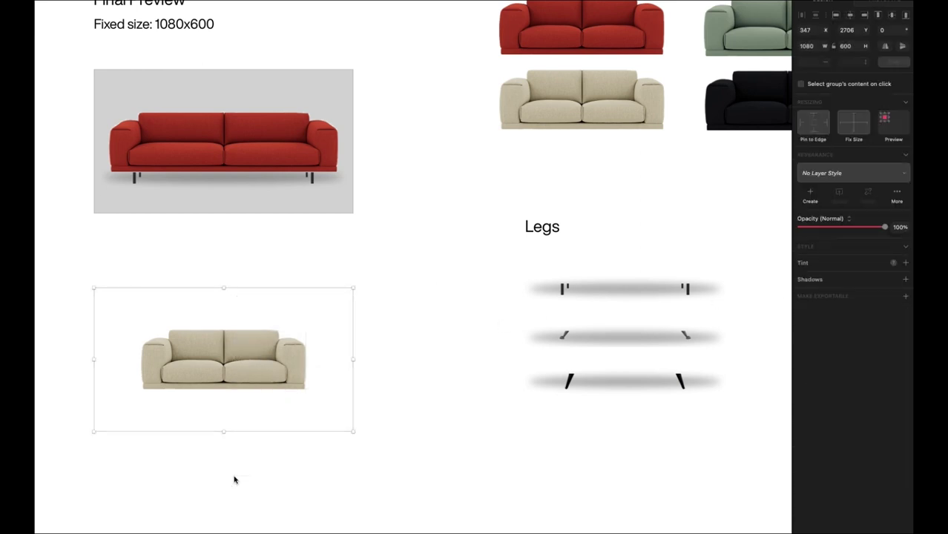
left_click(905, 296)
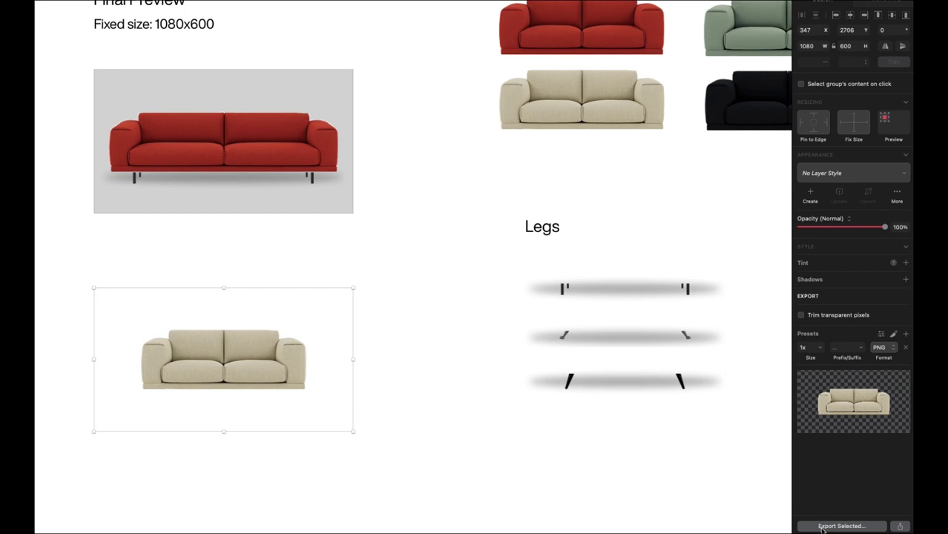
left_click(469, 319)
Step: Review the prepared artboards of 2 and 3 seater sofas in every fabric and leather color, and of the legs
scroll(469, 318, "down", 5)
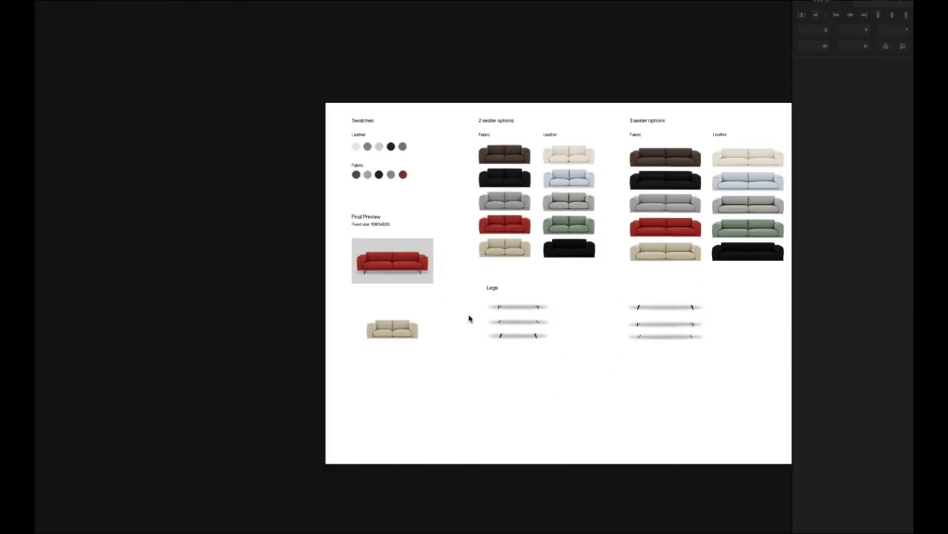
scroll(469, 318, "right", 10)
scroll(493, 161, "up", 5)
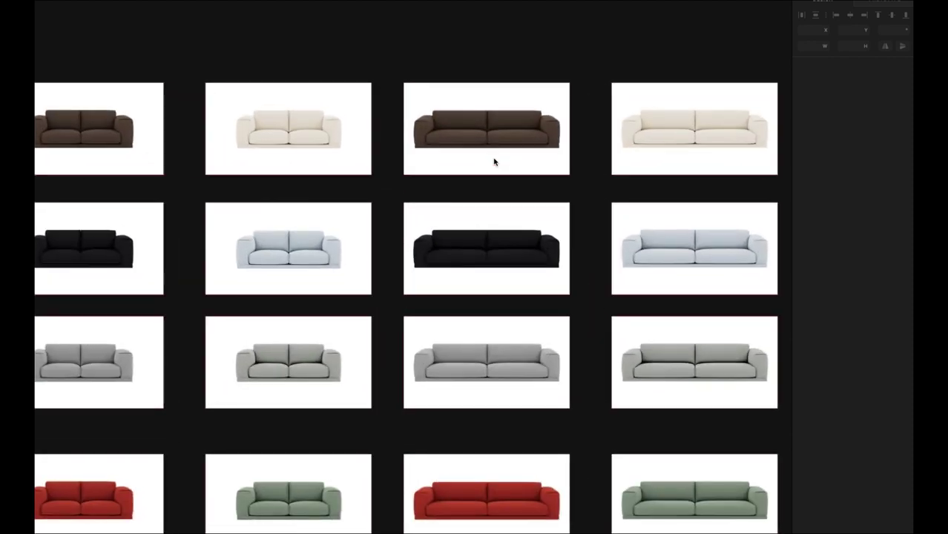
scroll(493, 162, "down", 2)
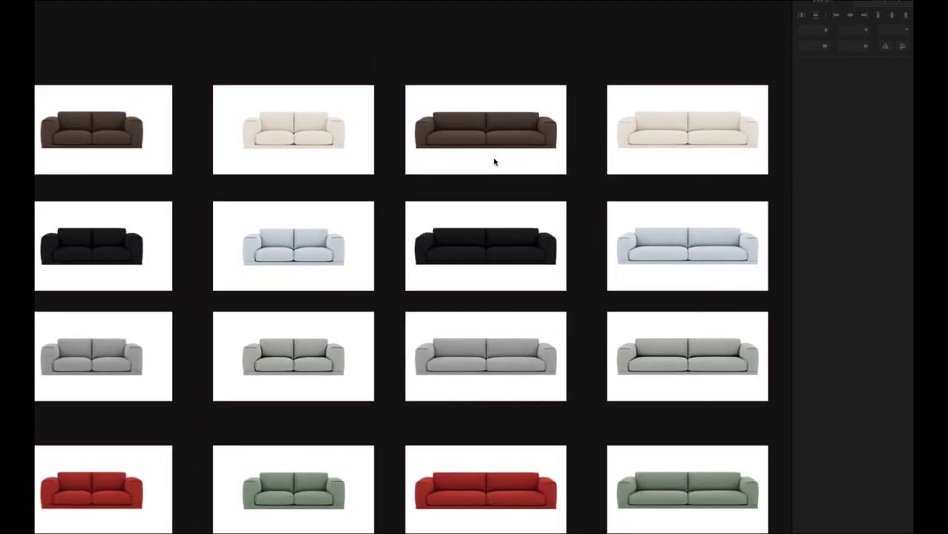
scroll(464, 160, "down", 5)
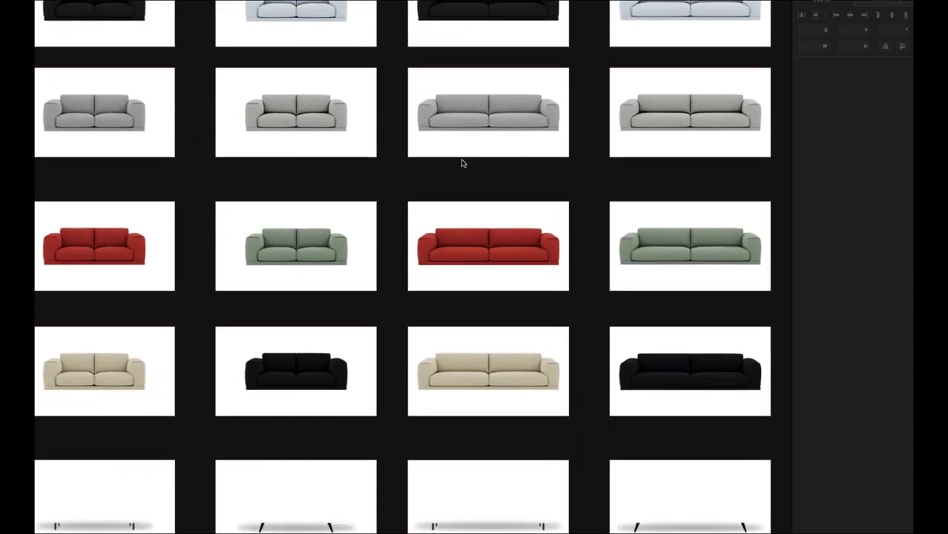
scroll(461, 162, "down", 4)
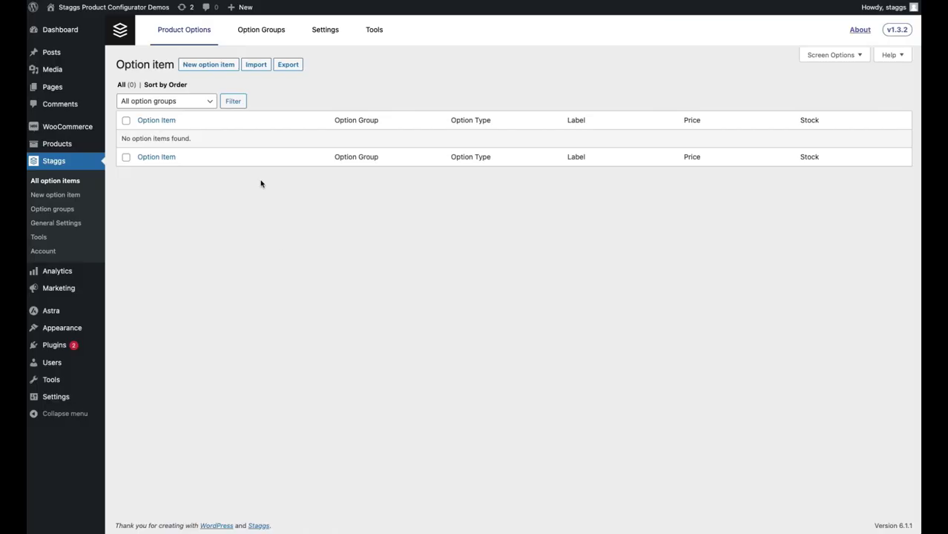
Step: In the Staggs WordPress admin, publish an option item titled "Sofa - 2 seater" in the Sofa size group with the label "2 seater"
left_click(223, 64)
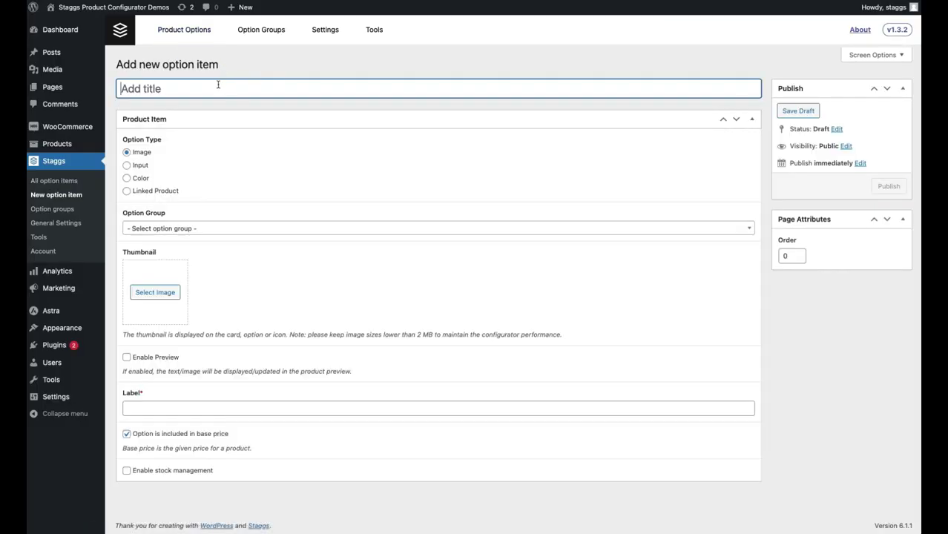
type("Sofa - 2 seater")
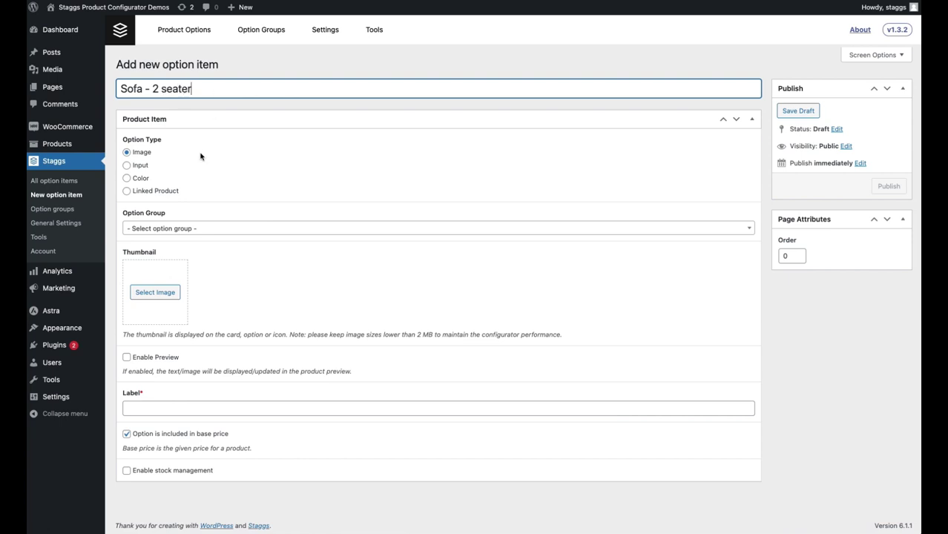
left_click(182, 229)
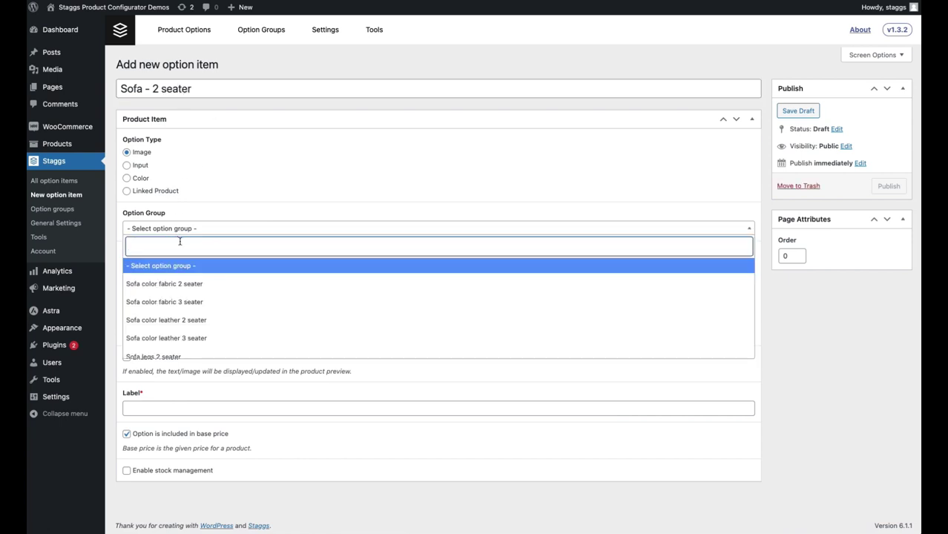
type("sofa si")
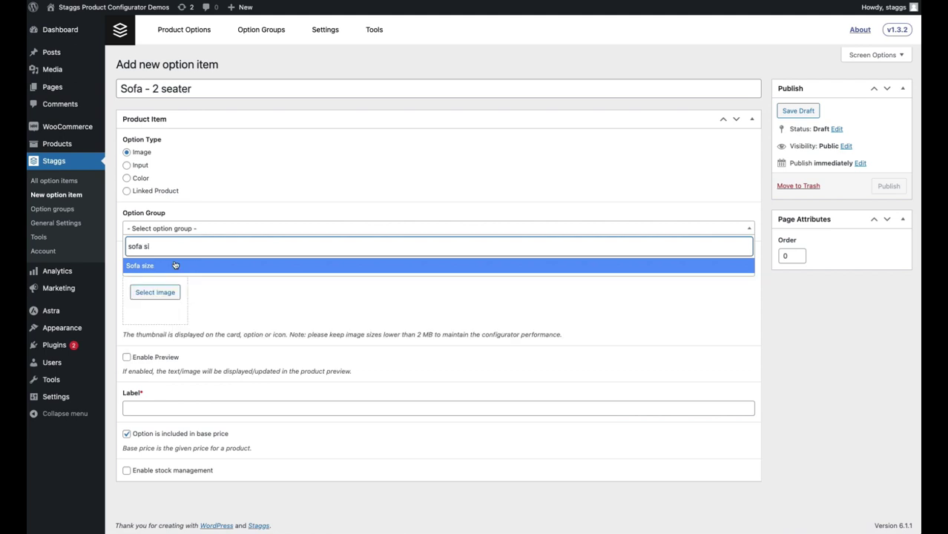
left_click(175, 266)
left_click(160, 407)
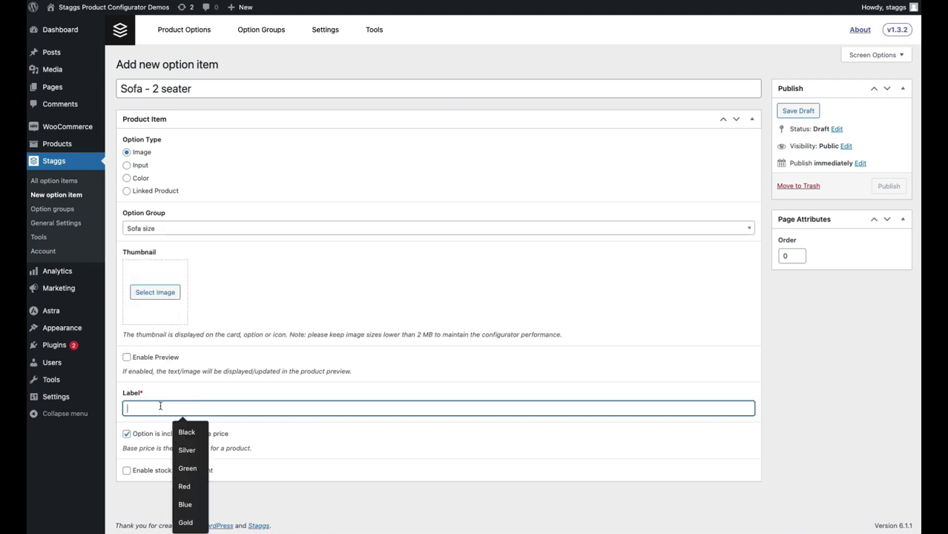
type("2 seater")
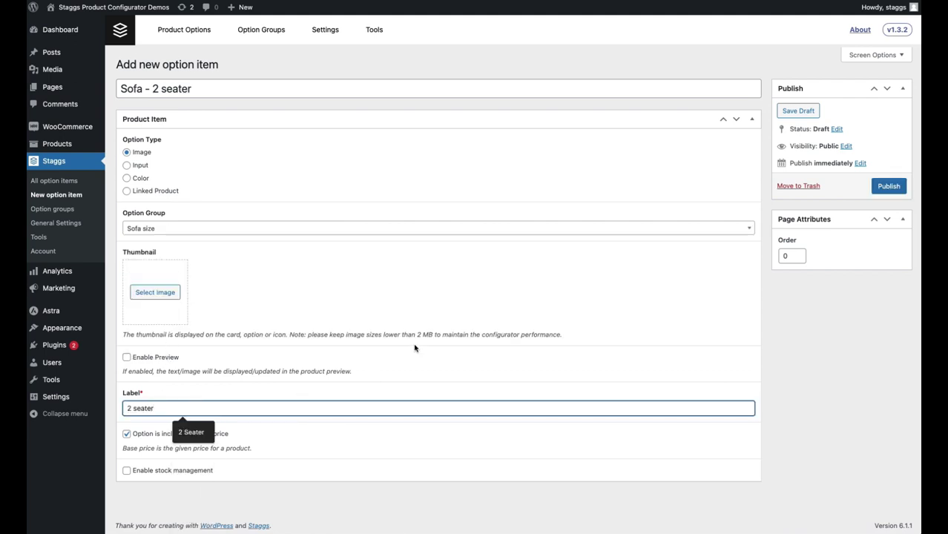
left_click(414, 347)
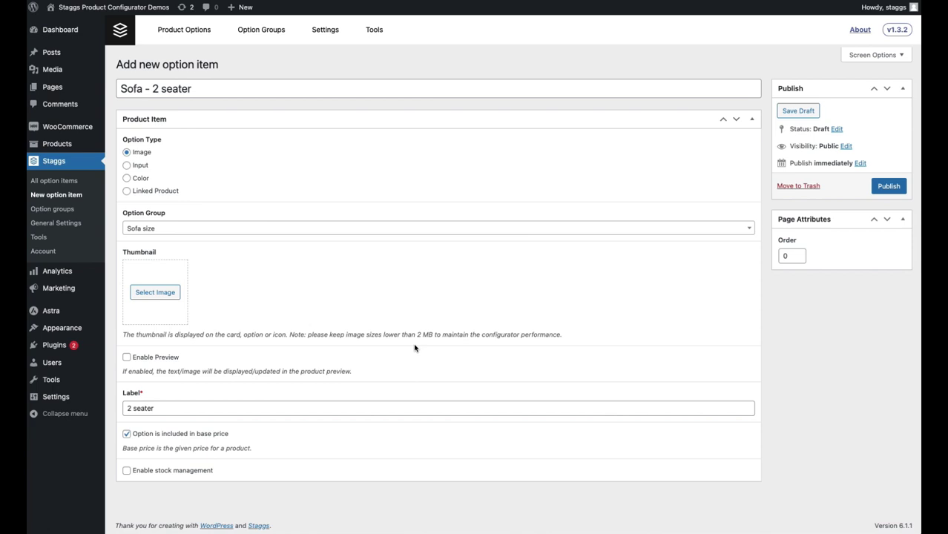
left_click(882, 187)
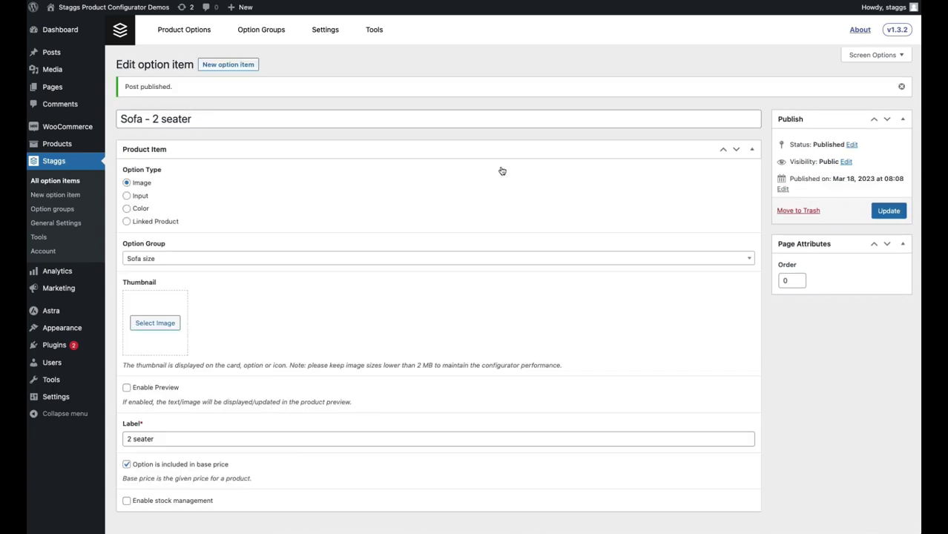
Step: Start a new option item titled "Sofa - 3 seater" and assign it to the Sofa size option group
left_click(230, 64)
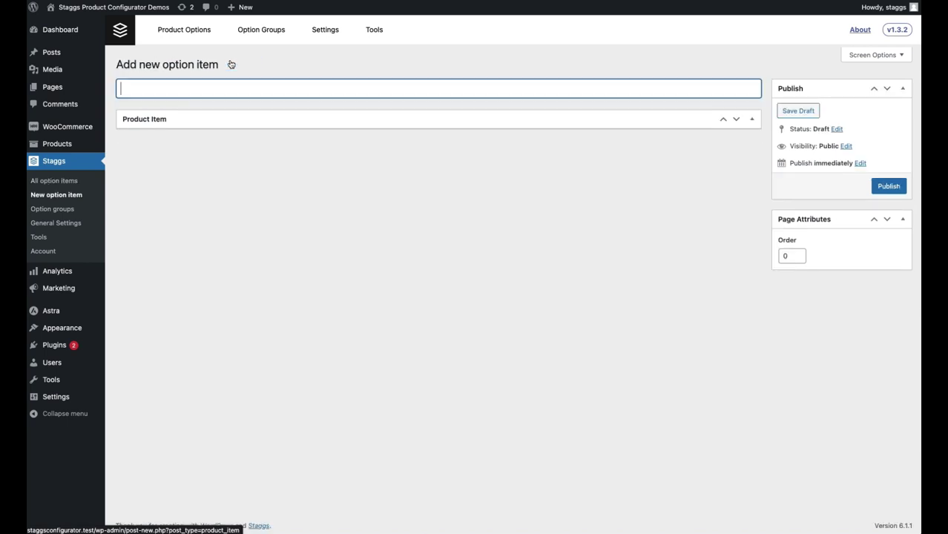
type("Sofa 3")
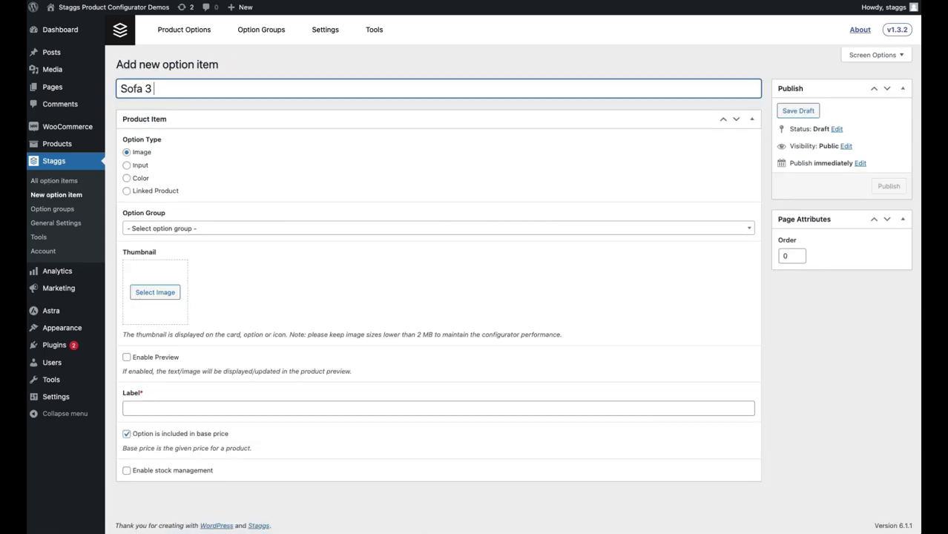
key("BackSpace")
type("- 3 seater")
left_click(212, 228)
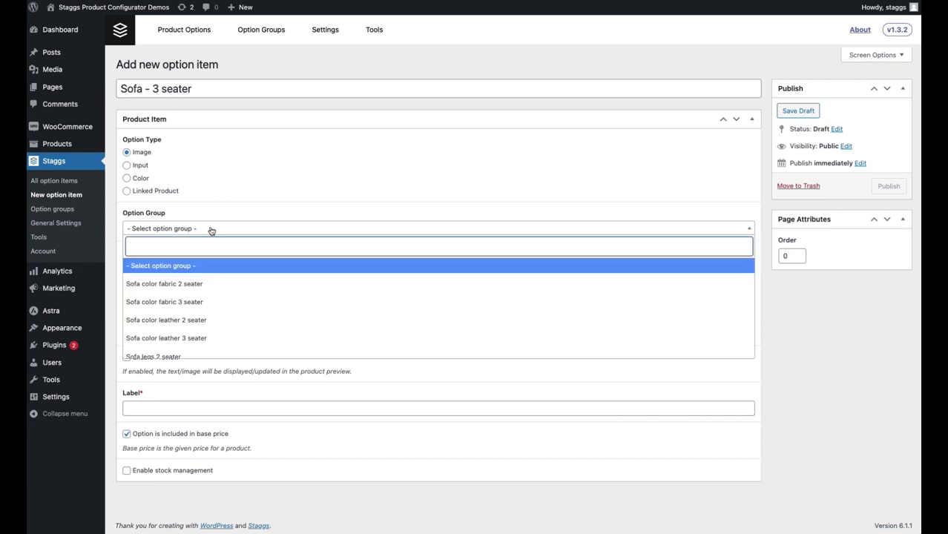
type("sofa s")
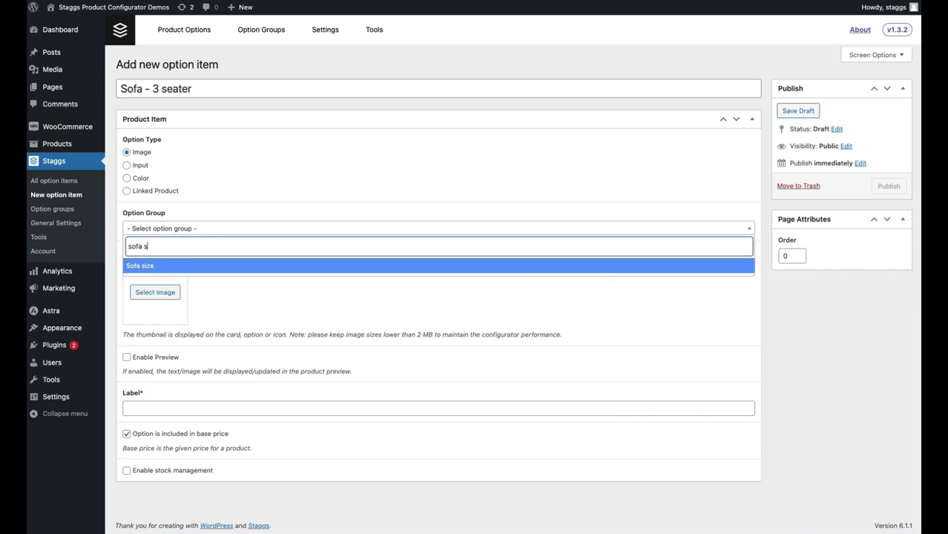
left_click(200, 265)
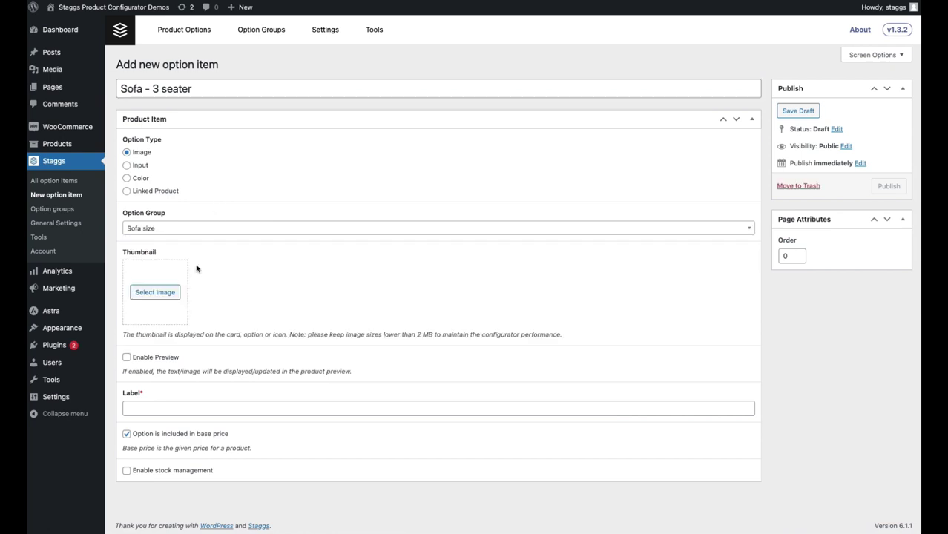
Step: Label the item "3 seater", exclude it from the base price, set its price to 199 and publish it
left_click(172, 408)
type("3 seater")
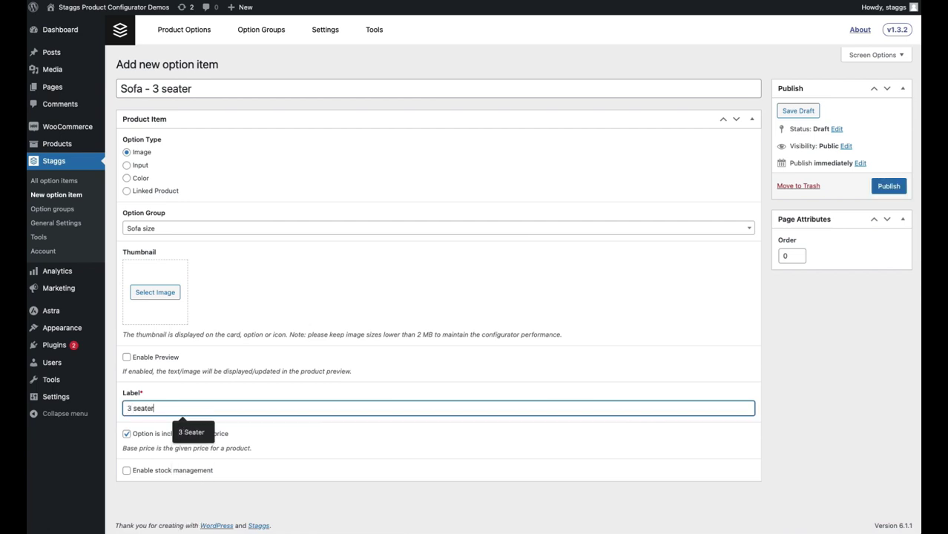
left_click(152, 437)
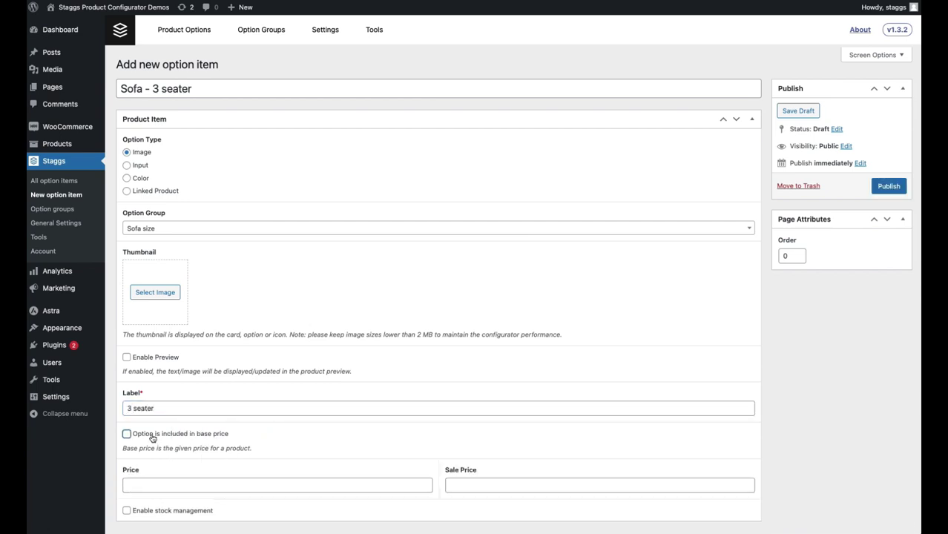
left_click(169, 484)
type("199")
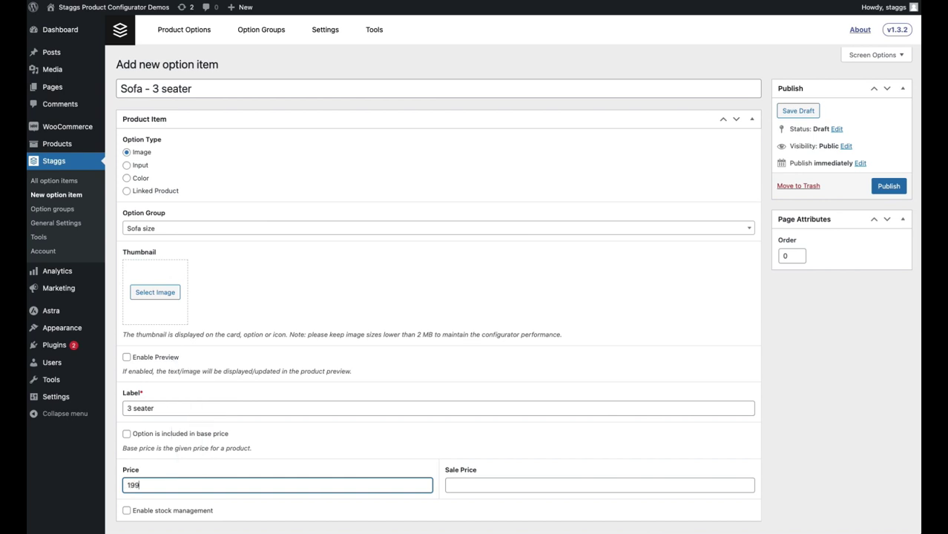
left_click(313, 442)
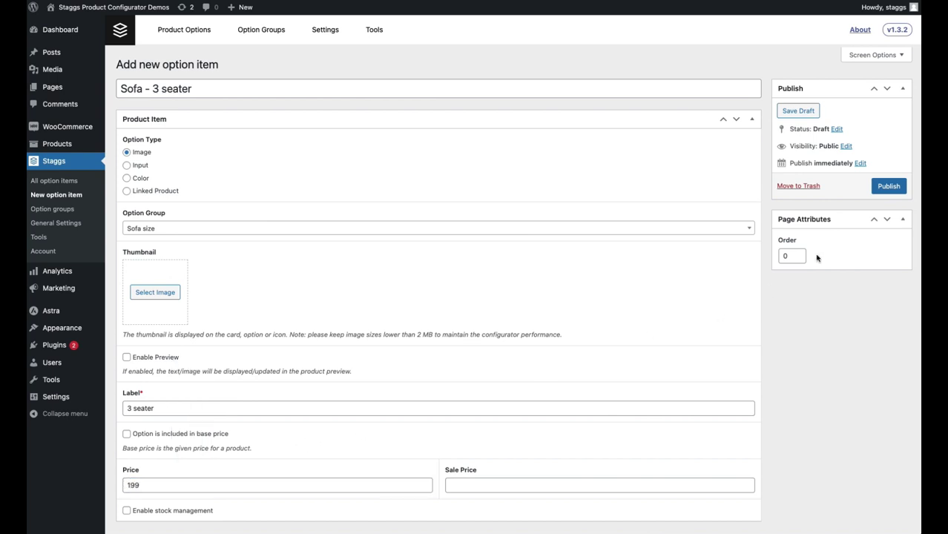
left_click(883, 186)
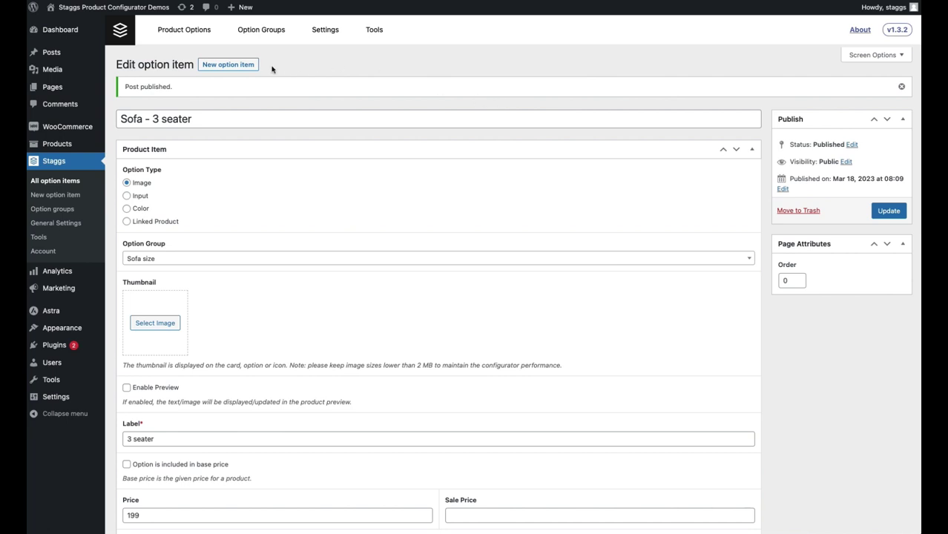
Step: Start a new option item titled "Sofa - fabric"
left_click(246, 65)
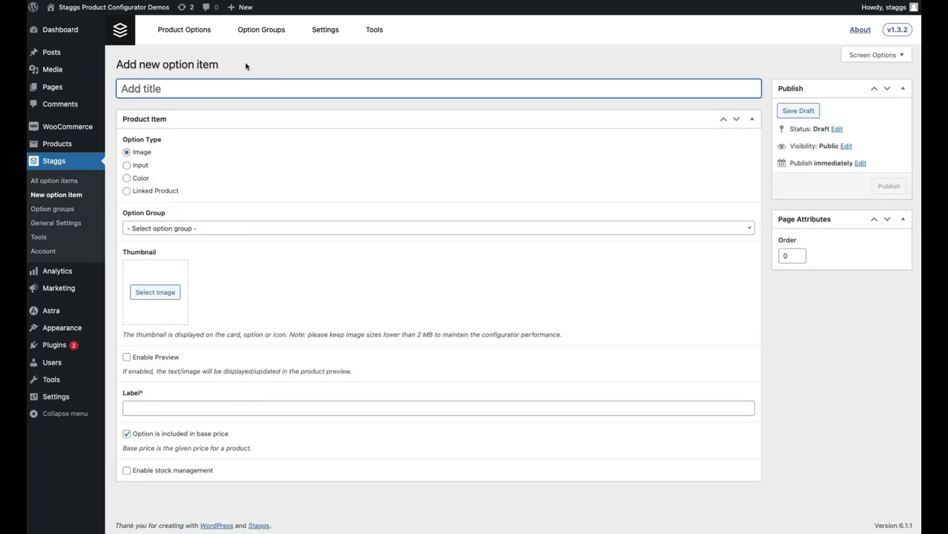
type("Sofa - 2 seater")
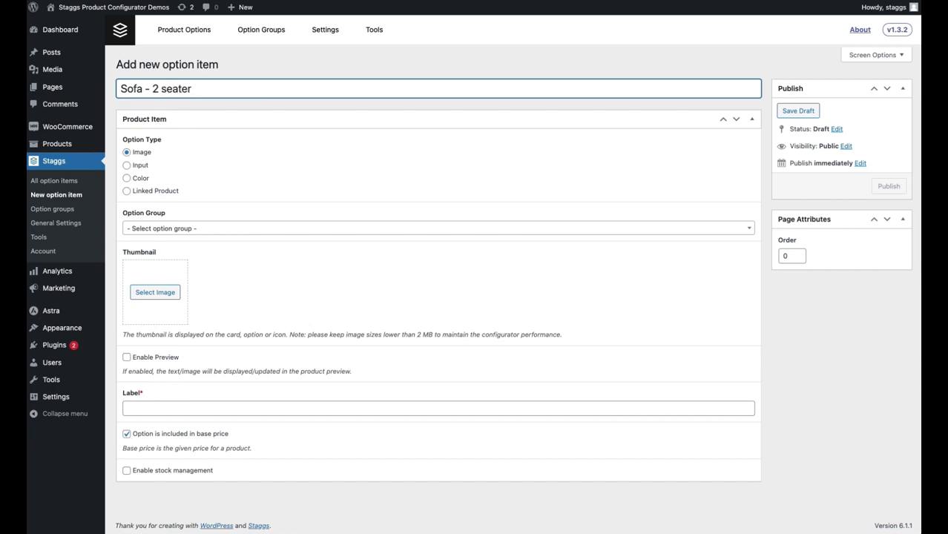
key("BackSpace")
key("BackSpace")
key("BackSpace")
key("BackSpace")
key("BackSpace")
type("fabric")
Step: Assign the fabric item to the Sofa type option group, label it "Fabric" and publish it
left_click(197, 232)
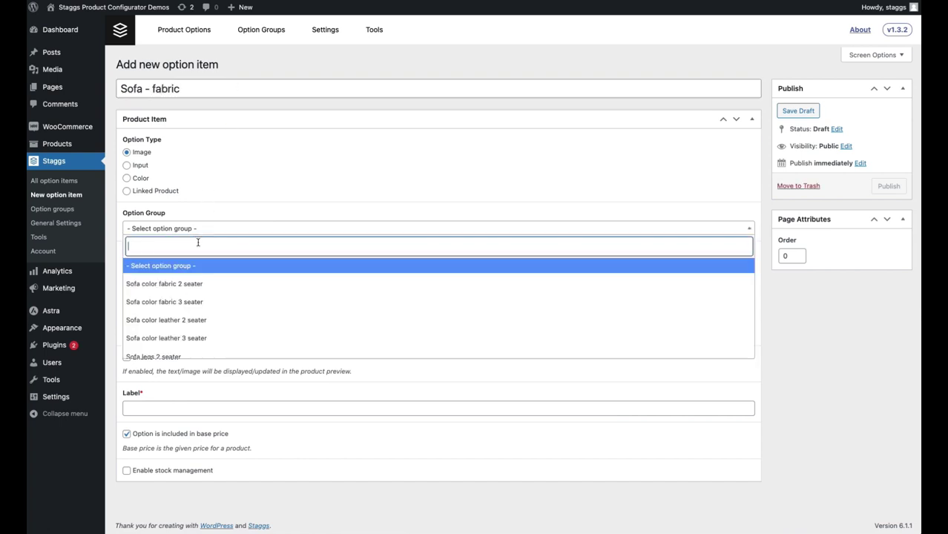
type("sofa t")
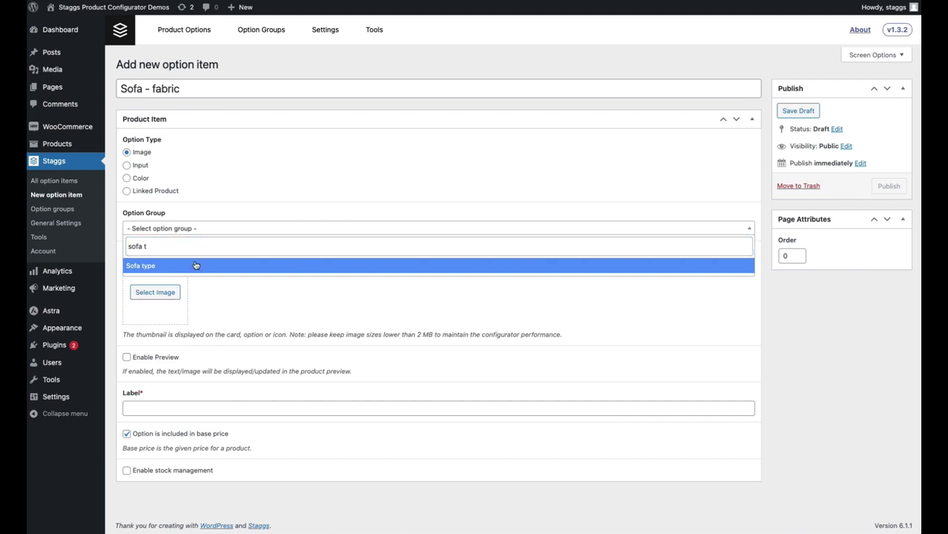
left_click(195, 265)
left_click(167, 413)
type("Fabric")
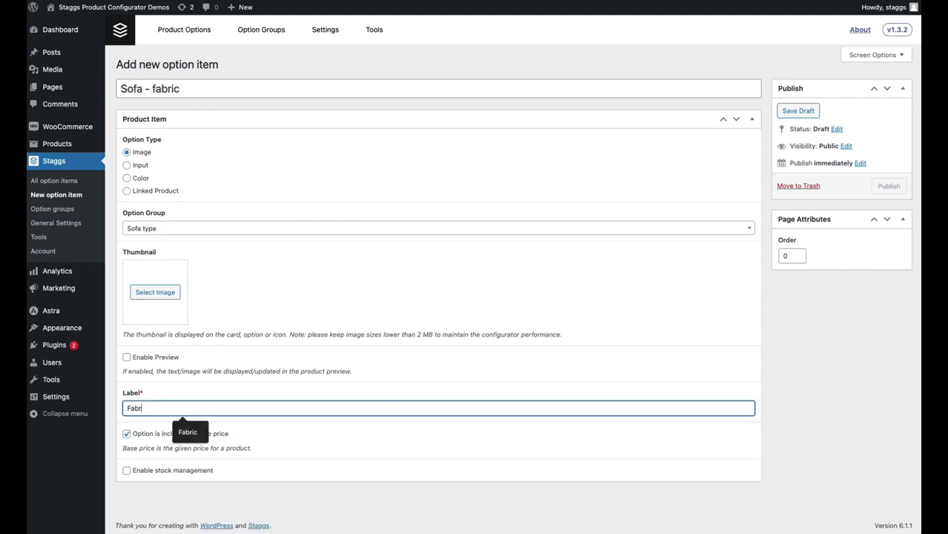
left_click(290, 440)
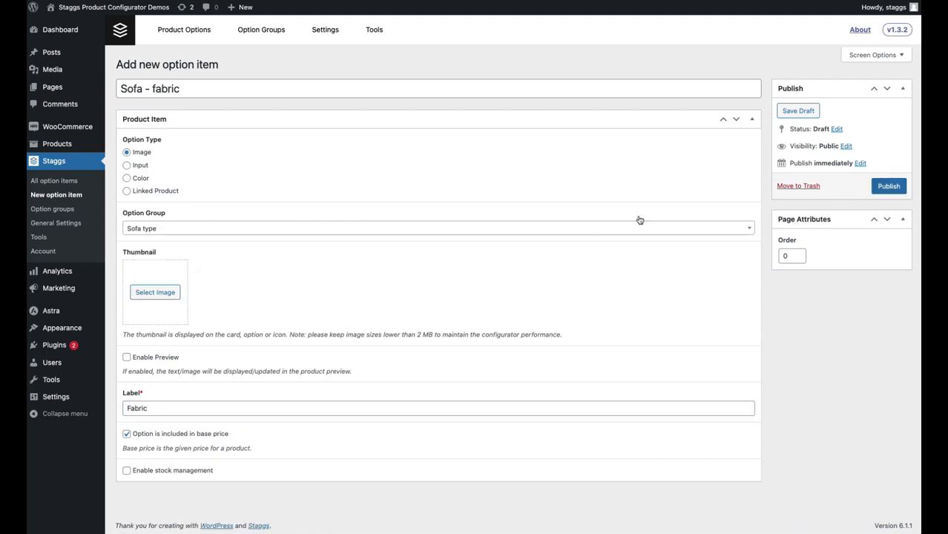
left_click(881, 186)
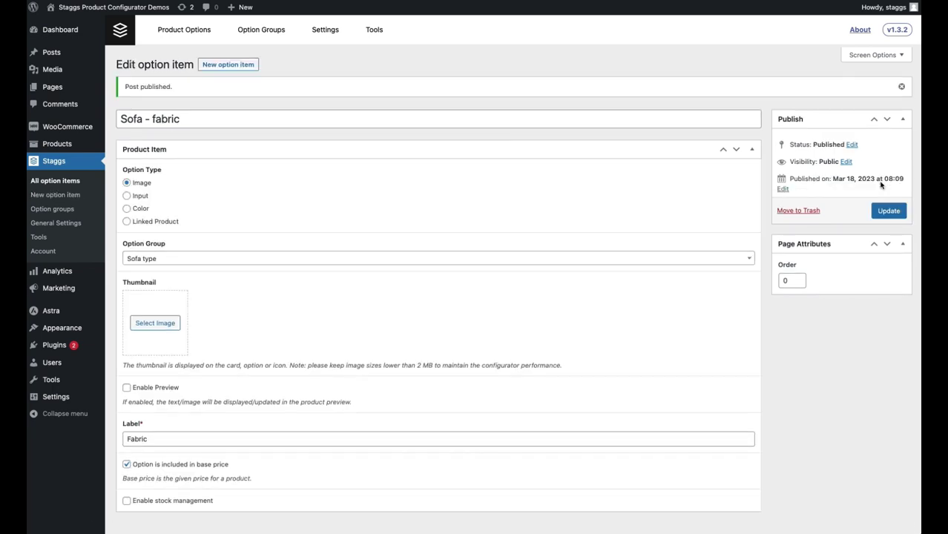
Step: Start a new option item titled "Sofa - leather" and assign it to the Sofa type option group
left_click(237, 67)
type("Sofa")
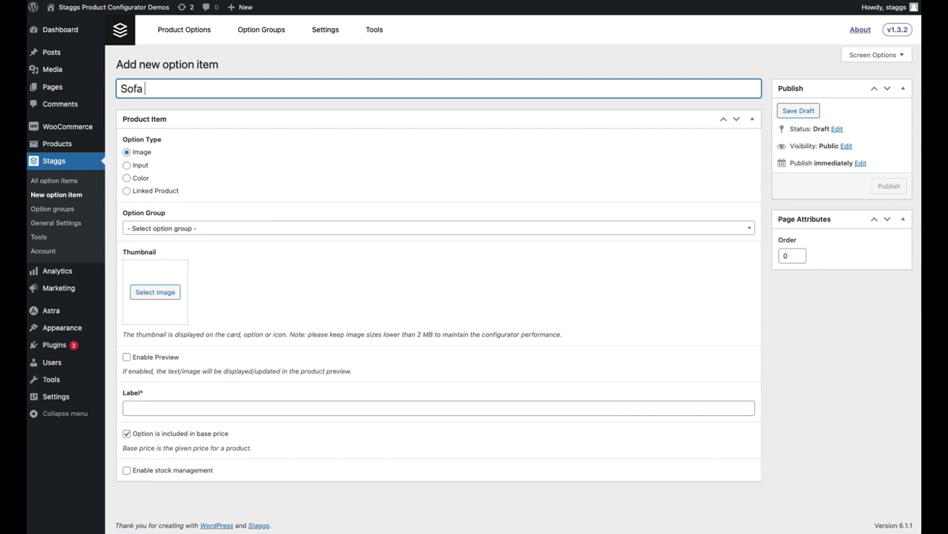
type(" - leather")
left_click(238, 231)
type("sofa t")
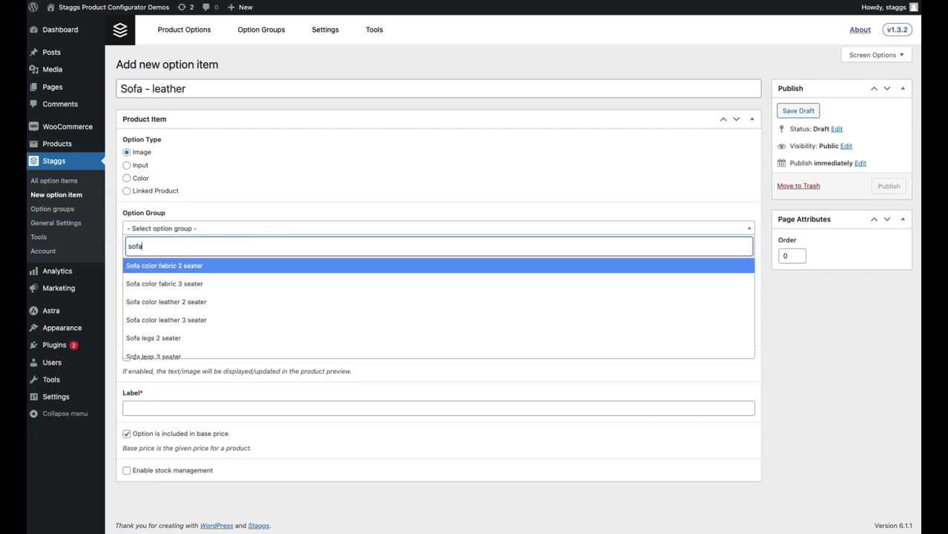
left_click(215, 268)
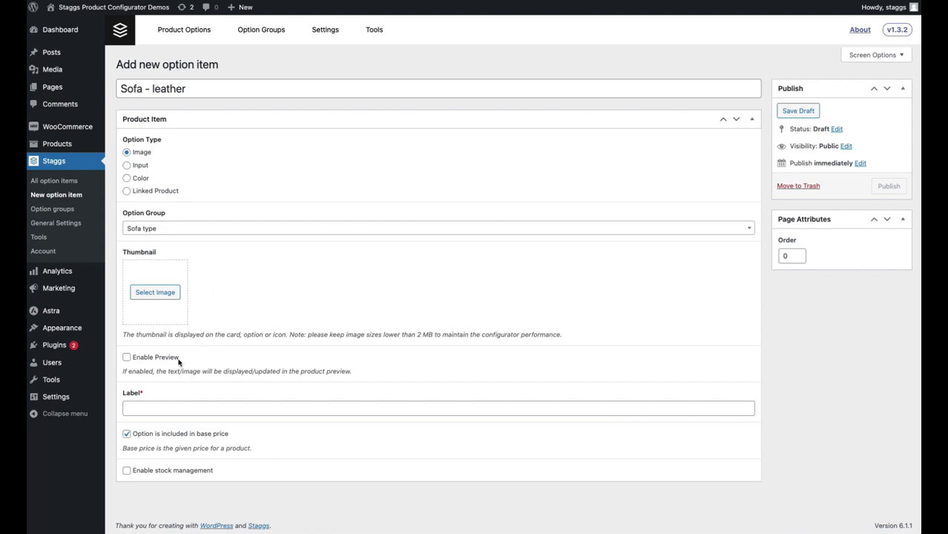
Step: Label the item "Leather", exclude it from the base price, set its price to 199 and publish it
left_click(155, 407)
type("Leather")
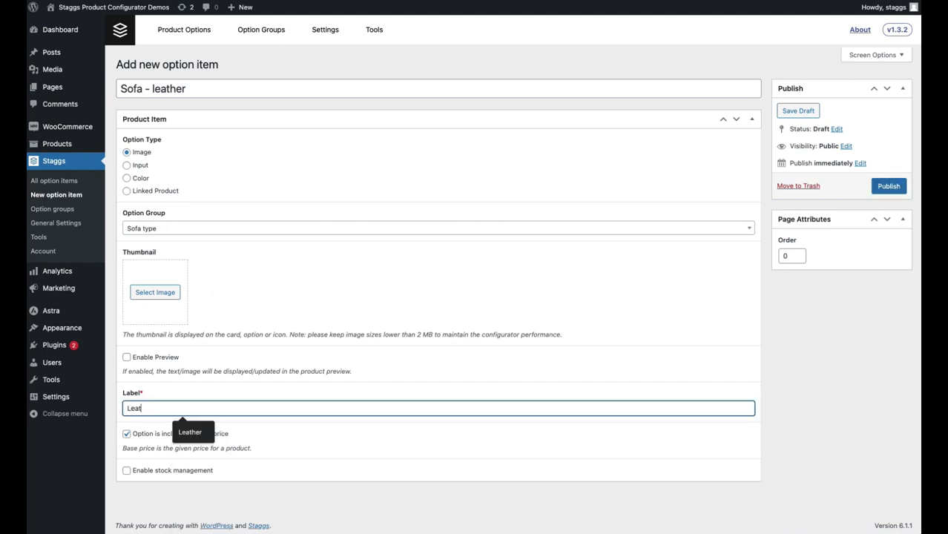
left_click(150, 434)
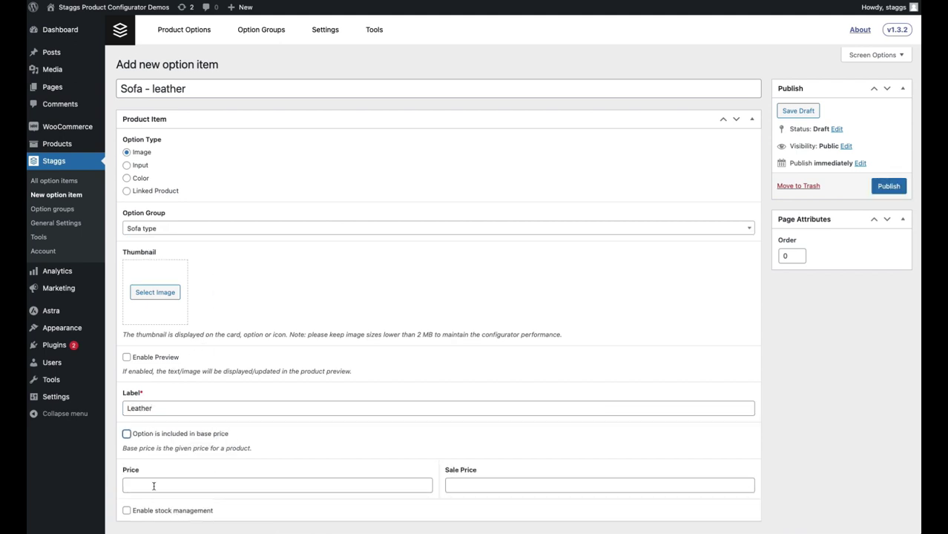
left_click(155, 486)
type("99")
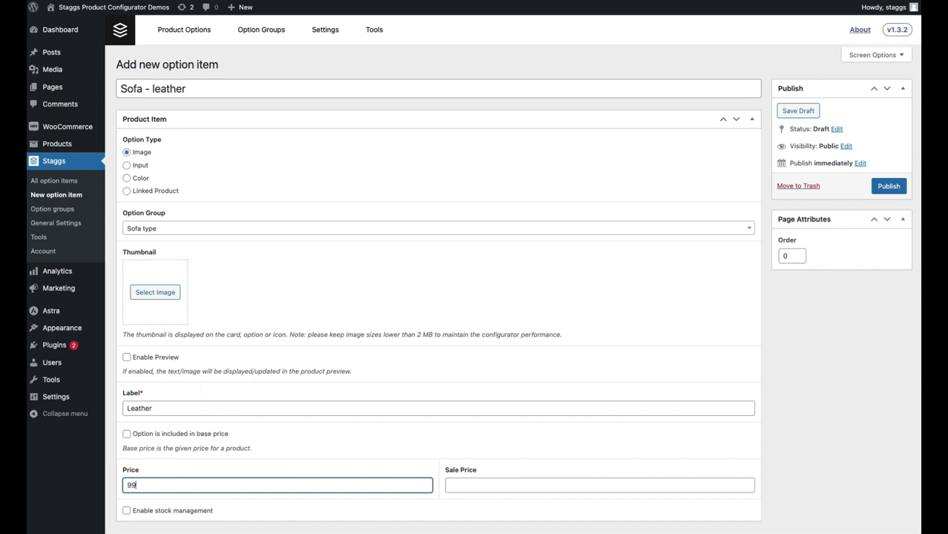
key("BackSpace")
key("BackSpace")
type("199")
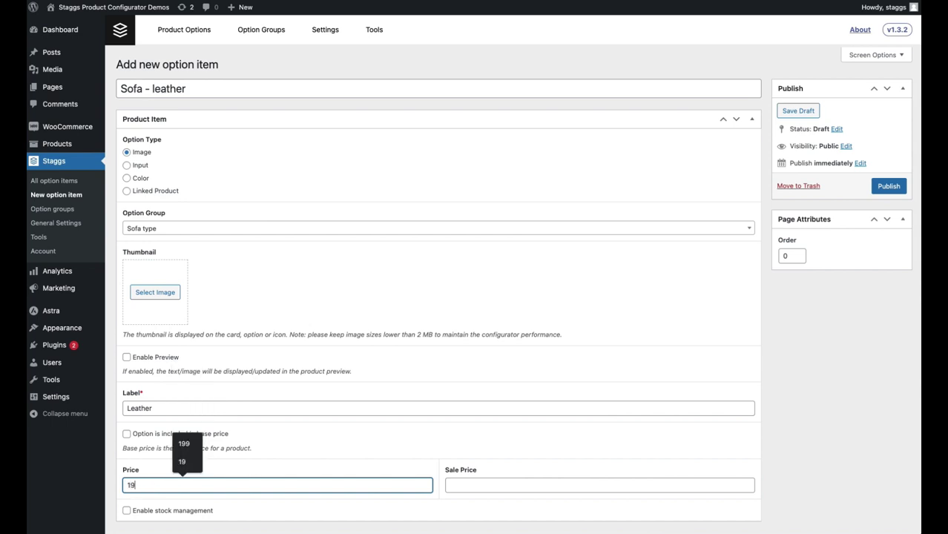
left_click(882, 187)
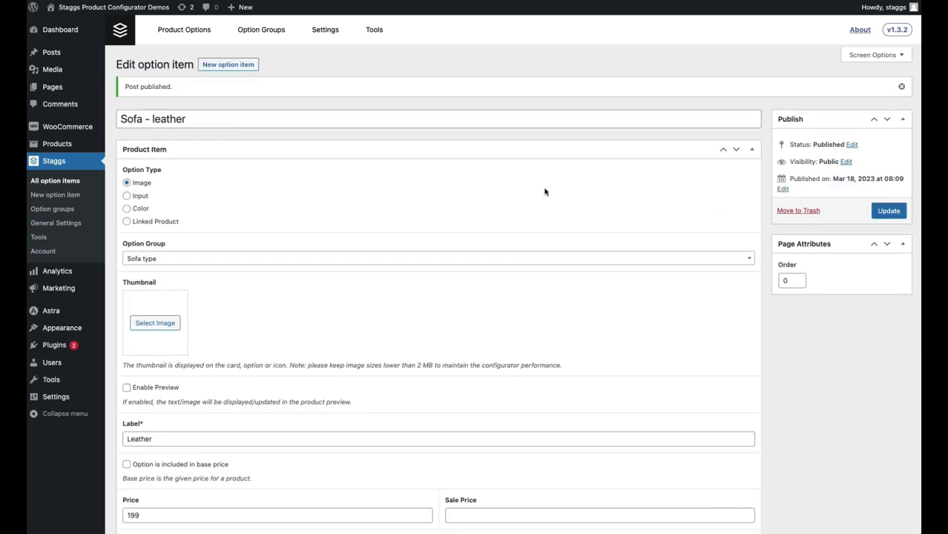
Step: Start a new option item titled "Sofa - 2 seater - fabric - red" in the Sofa color fabric 2 seater group
left_click(236, 64)
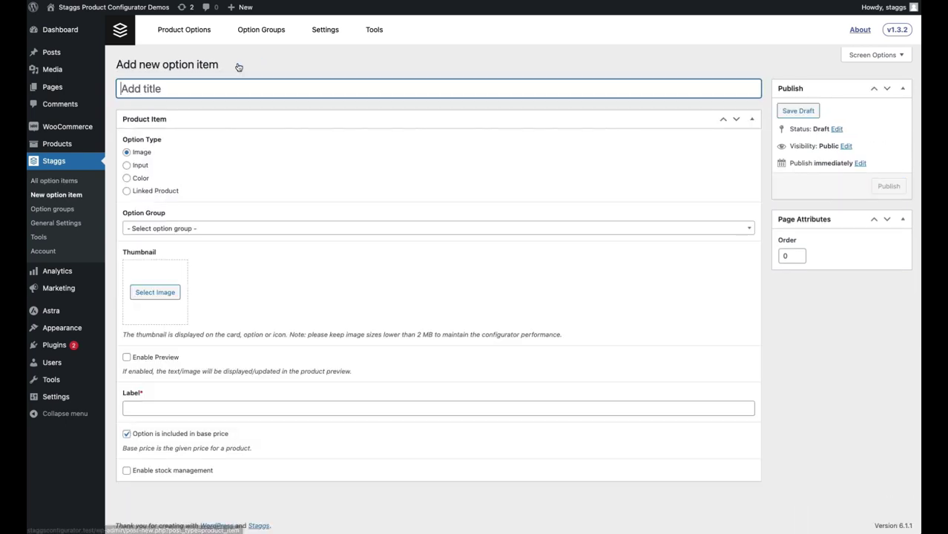
type("Sofa - 2")
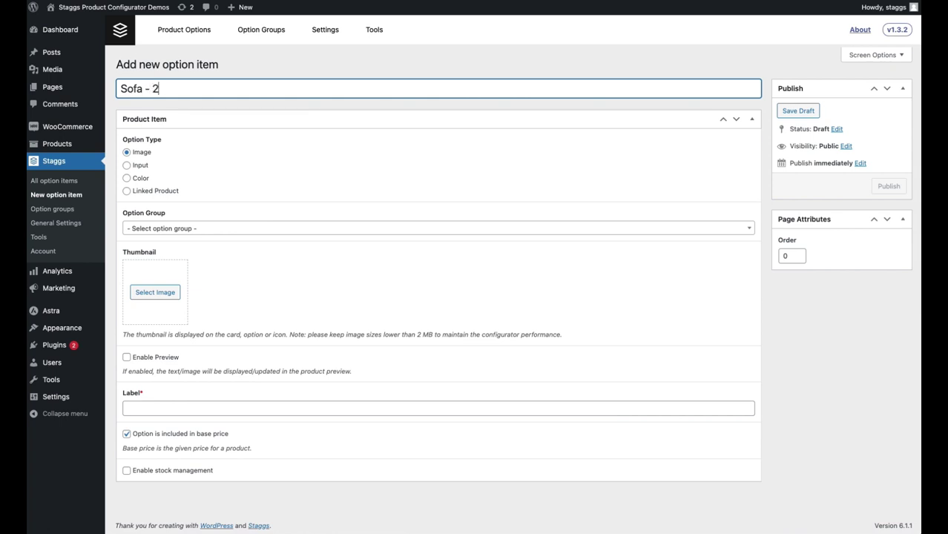
type(" seater - fabric -")
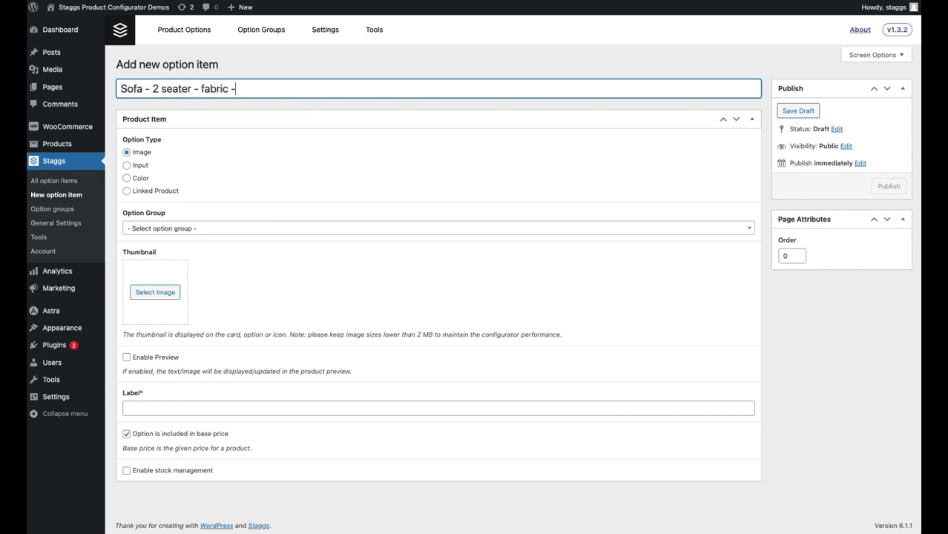
type(" red")
left_click(183, 226)
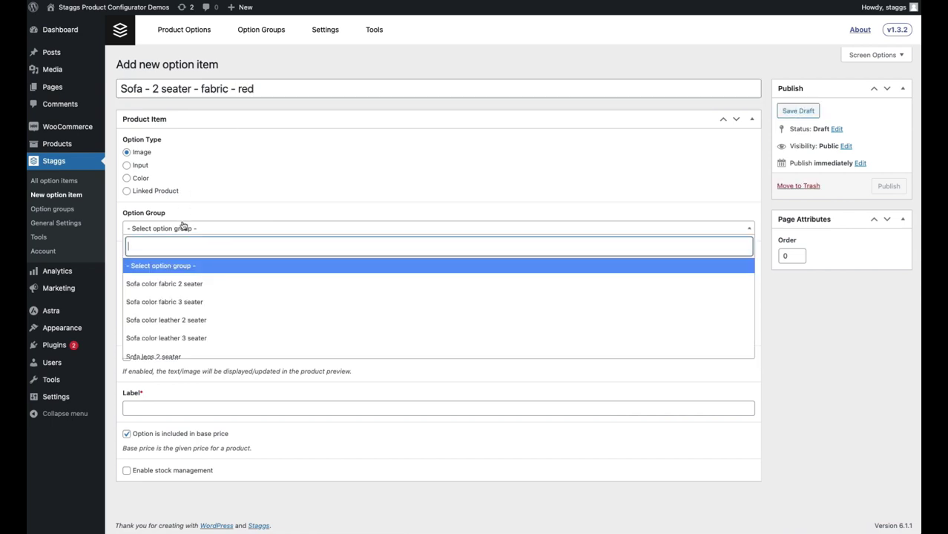
left_click(191, 284)
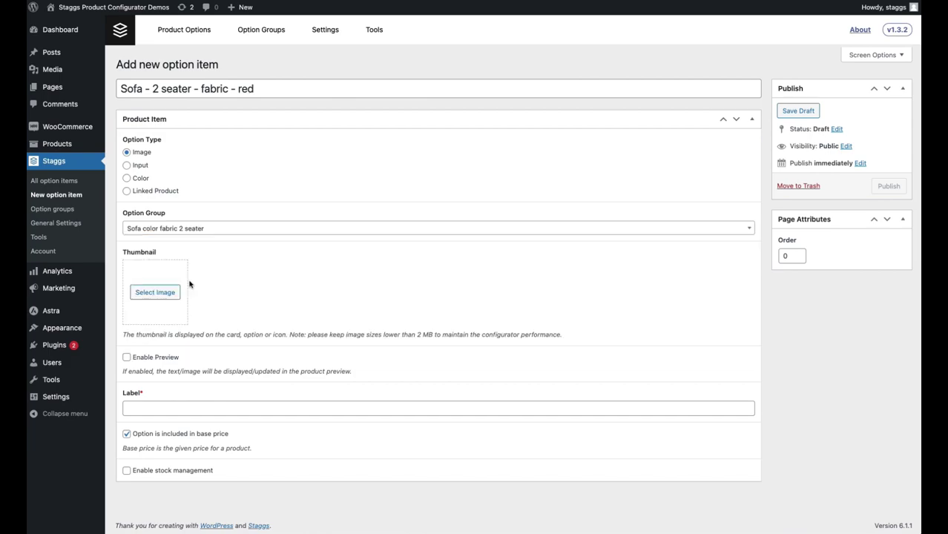
Step: Use the round red fabric swatch image-5.png as the thumbnail of the 2 seater red item
left_click(176, 292)
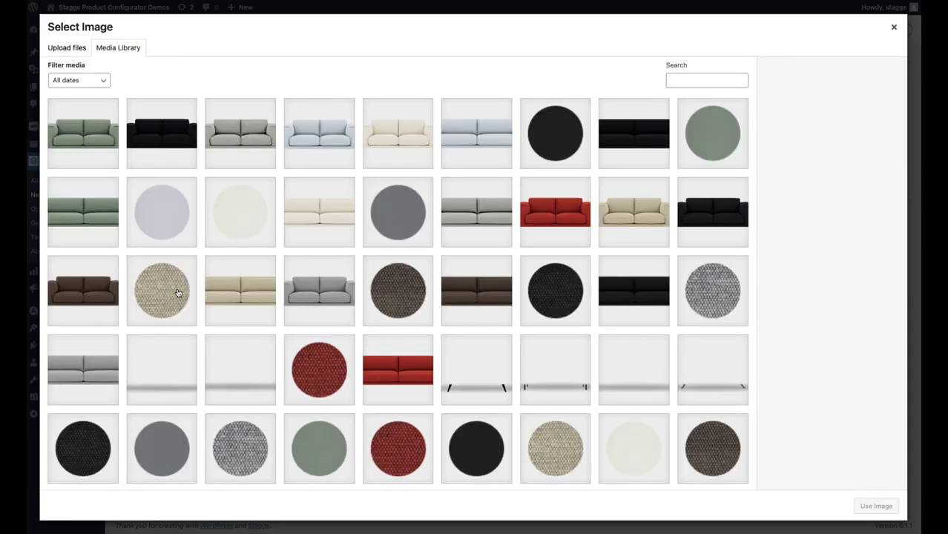
left_click(307, 360)
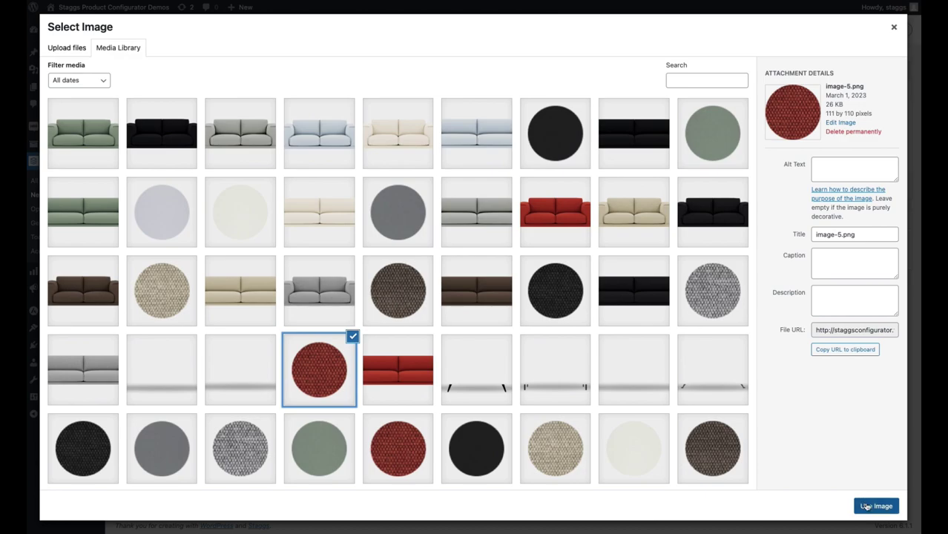
left_click(866, 506)
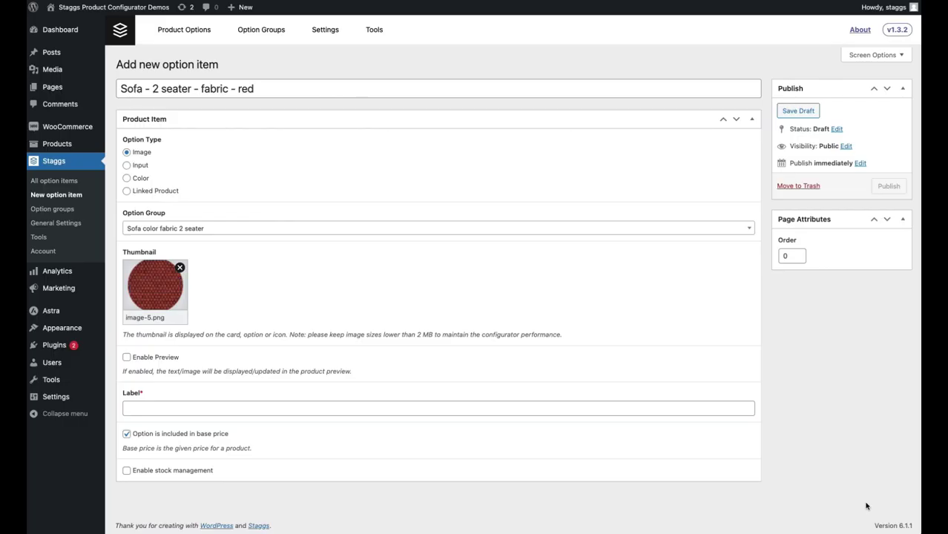
Step: Enable the preview and add the red 2 seater sofa picture Group-20.png as the main image
left_click(162, 359)
left_click(176, 416)
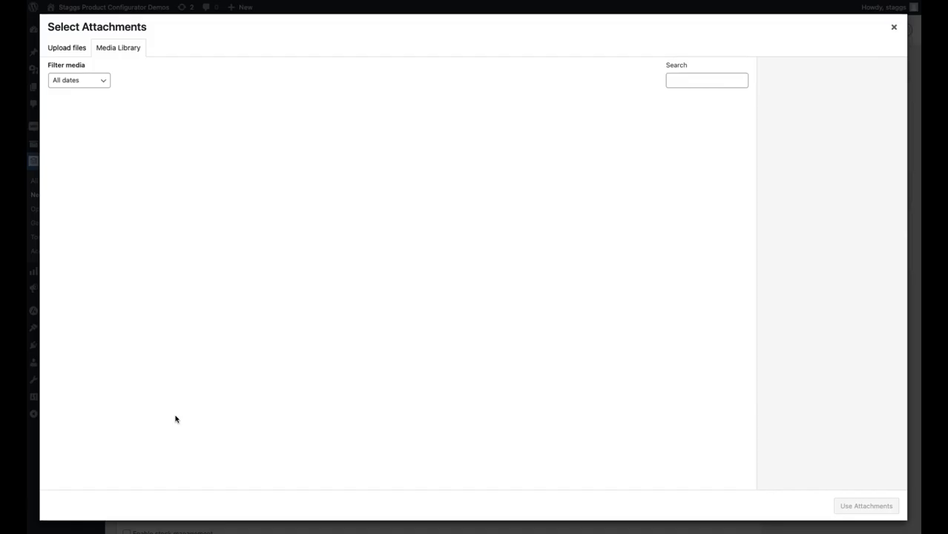
left_click(545, 223)
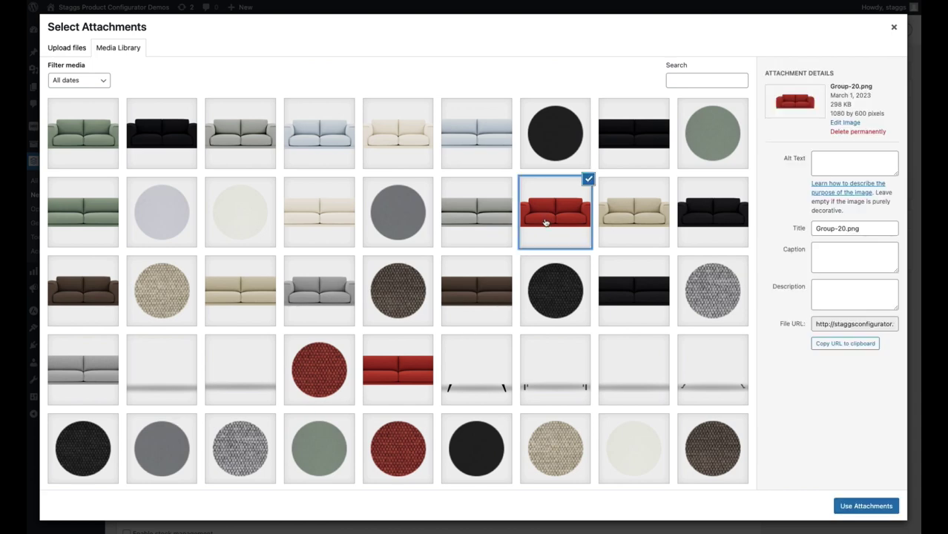
left_click(855, 507)
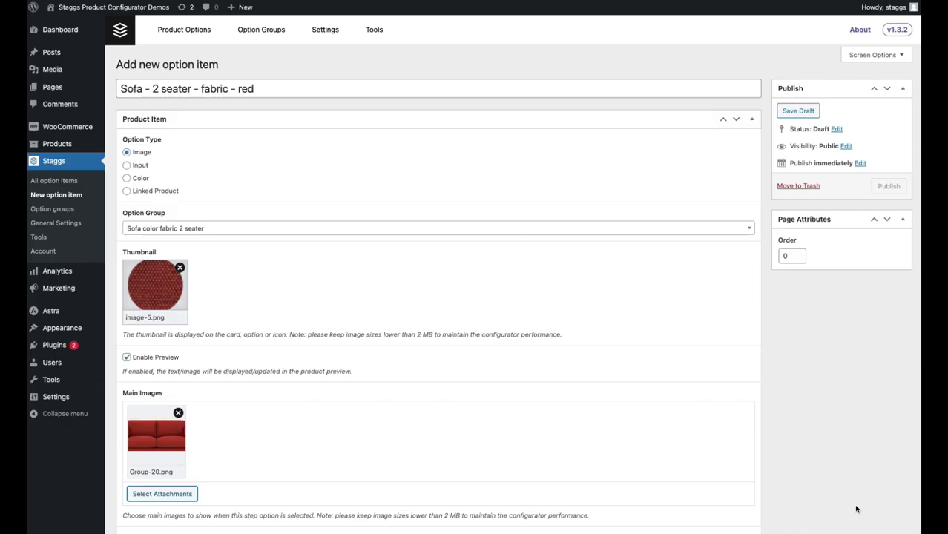
Step: Label the 2 seater fabric item "Red", keep it included in the base price and publish it
scroll(389, 408, "down", 4)
left_click(288, 416)
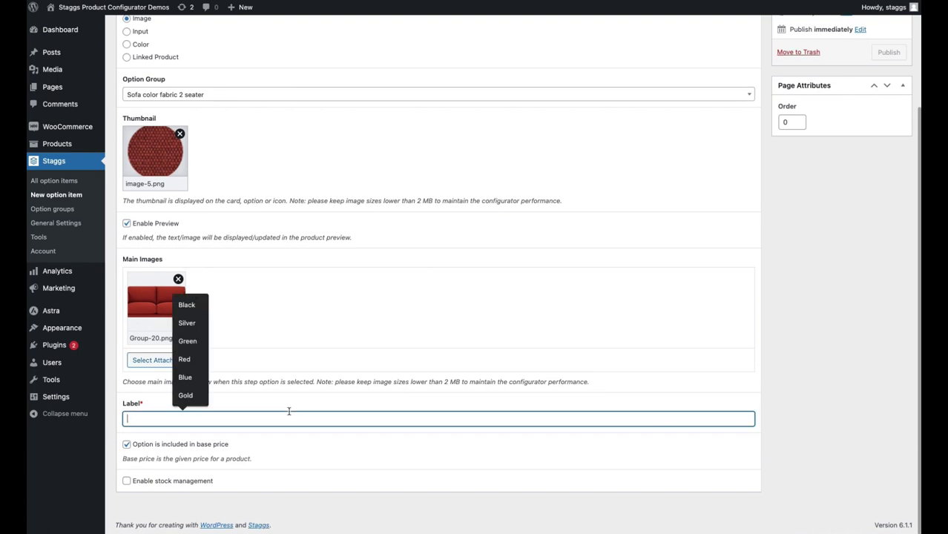
type("Red")
left_click(299, 442)
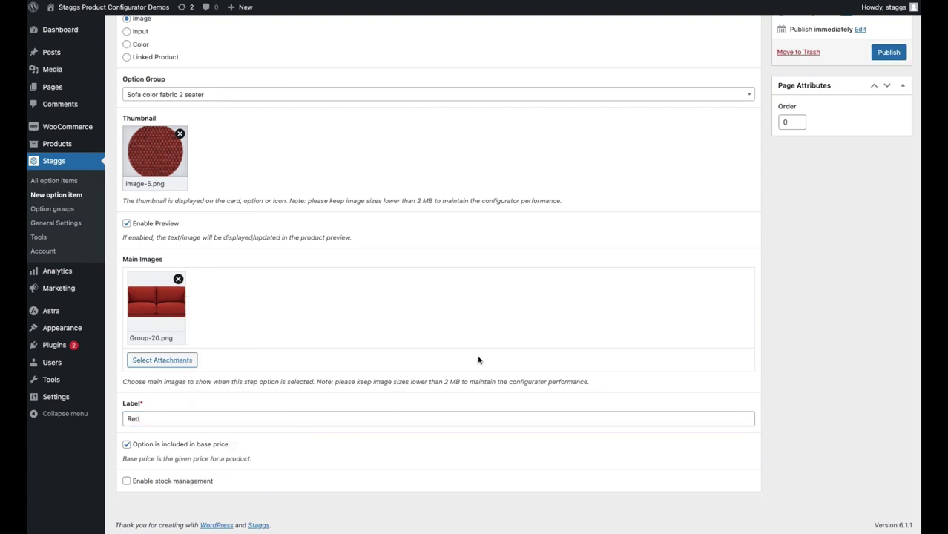
scroll(664, 233, "up", 4)
left_click(883, 174)
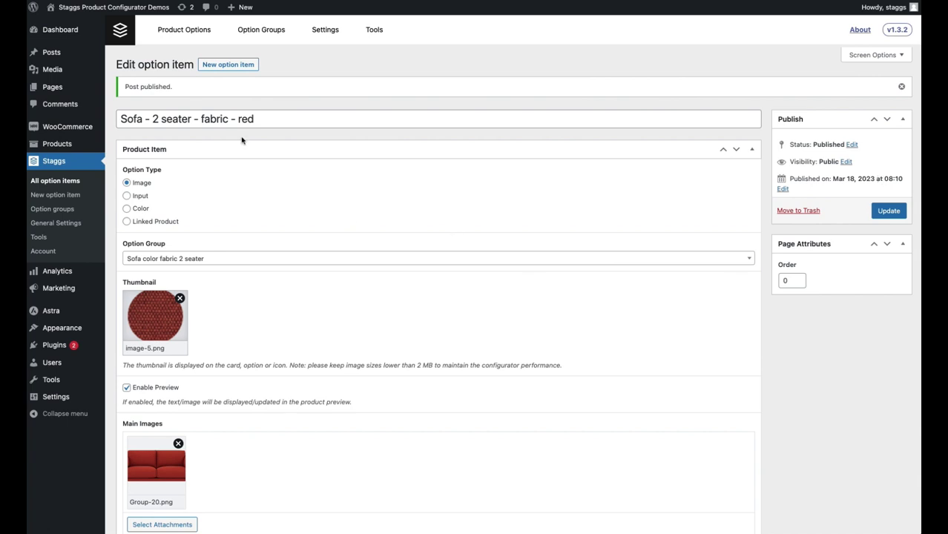
Step: Start a new option item titled "Sofa - 3 seater - fabric - red" in the Sofa color fabric 3 seater group
left_click(222, 65)
type("Sof")
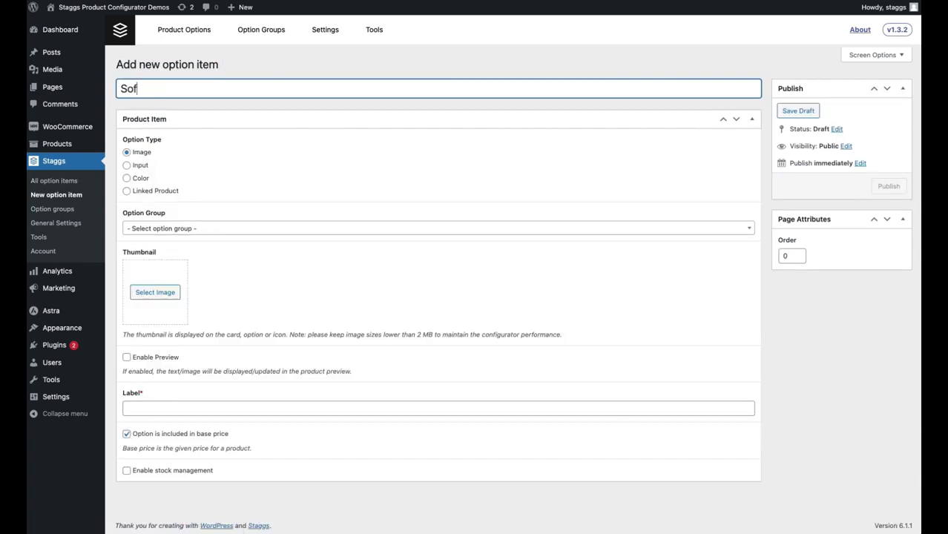
type("a - 3 seater - fabric - re")
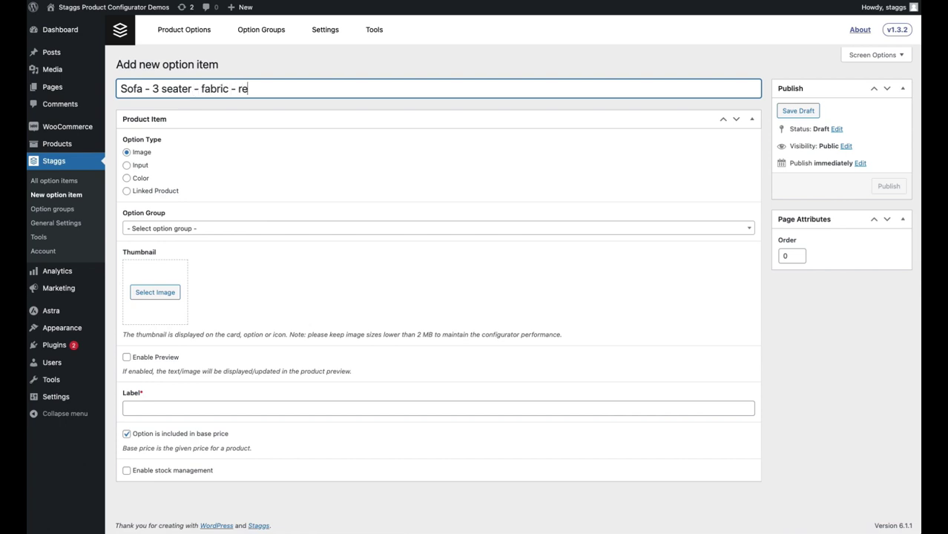
type("d")
left_click(149, 231)
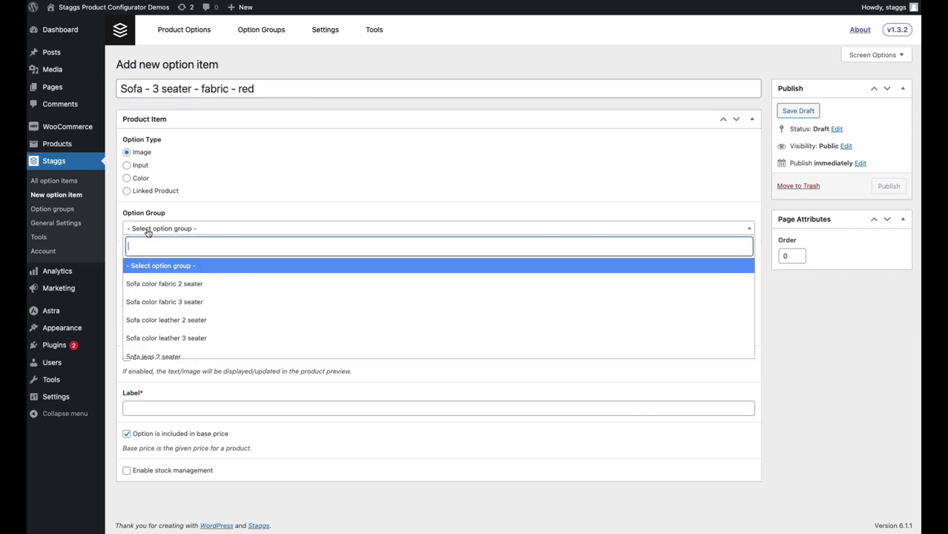
left_click(160, 302)
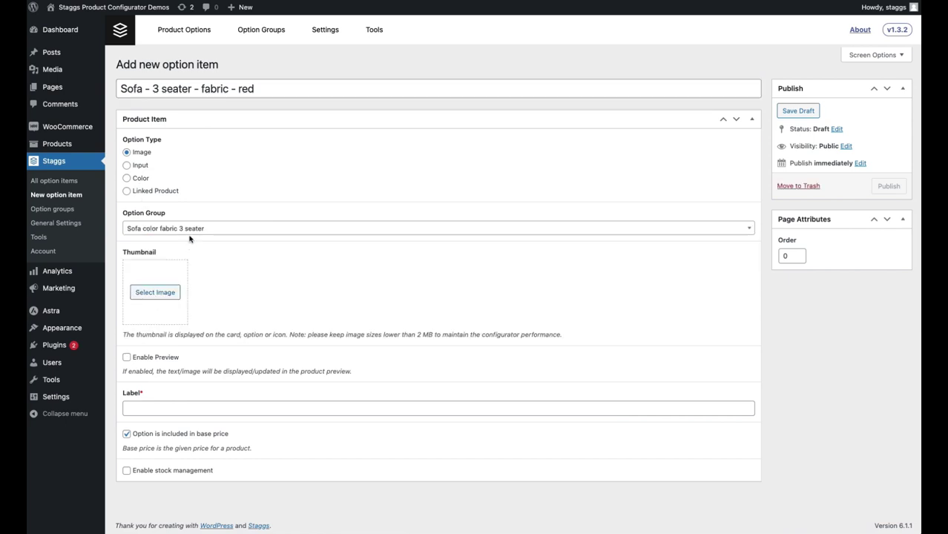
Step: Use the round red fabric swatch as the thumbnail of the 3 seater red item
left_click(160, 291)
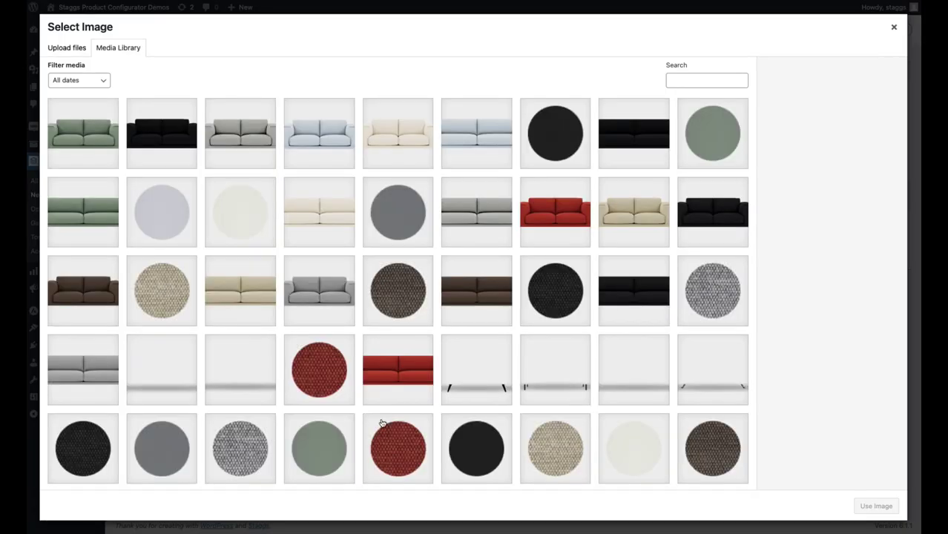
left_click(345, 388)
left_click(871, 505)
Step: Enable the preview for the 3 seater red item and add the red 3 seater sofa picture Group-30.png as its main image
left_click(154, 357)
left_click(167, 410)
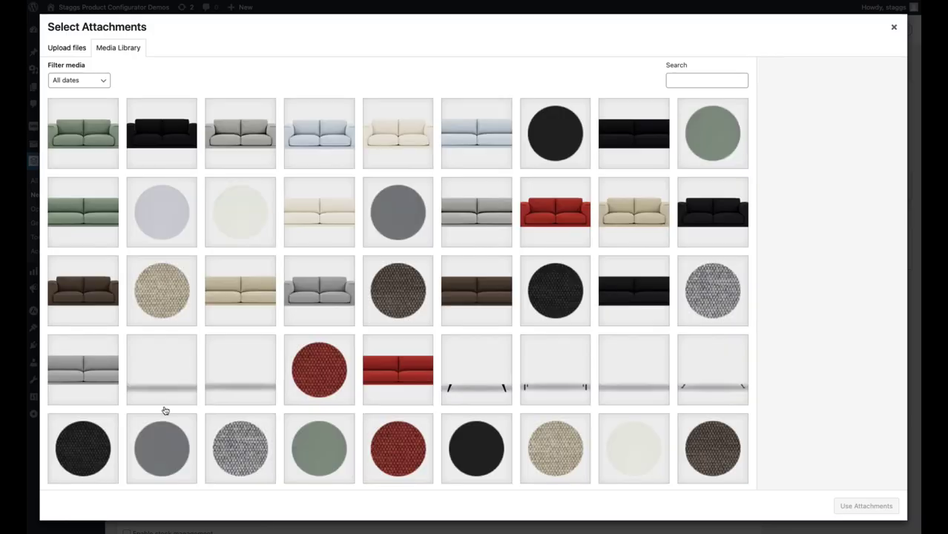
left_click(399, 336)
left_click(866, 505)
Step: Label the 3 seater fabric item "Red" and publish it
scroll(332, 402, "down", 3)
left_click(237, 416)
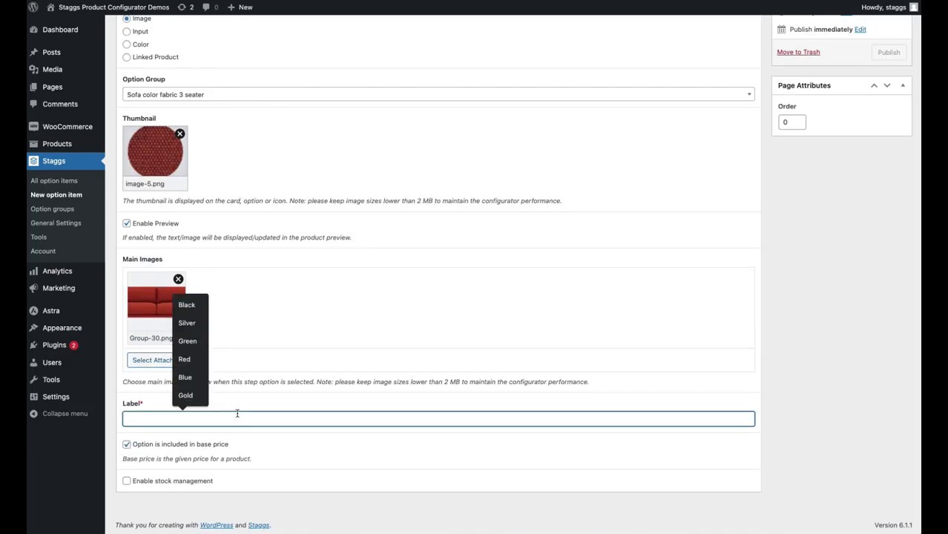
type("Red")
scroll(285, 449, "up", 5)
left_click(885, 175)
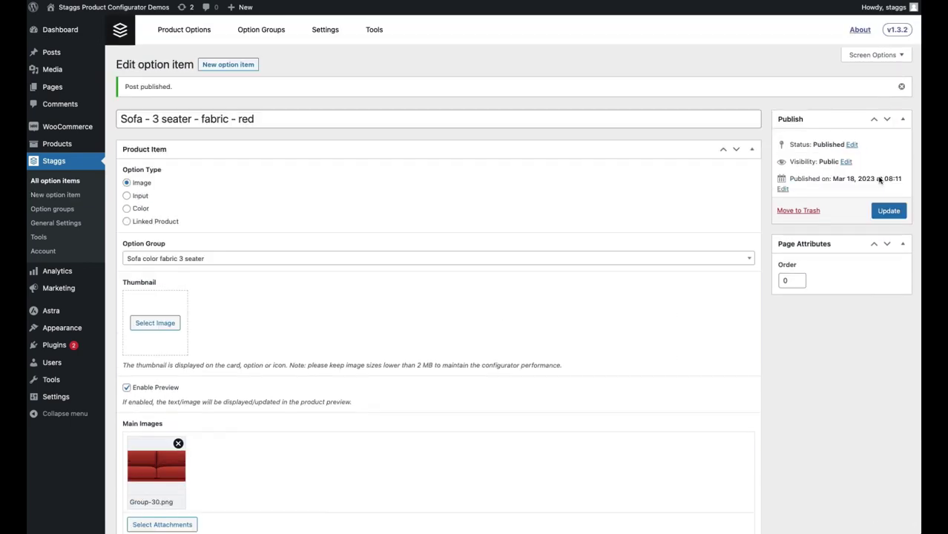
Step: Start a new option item titled "Sofa - 2 seater - leather - beige" in the Sofa color leather 2 seater group
left_click(227, 64)
type("Sofa - 2")
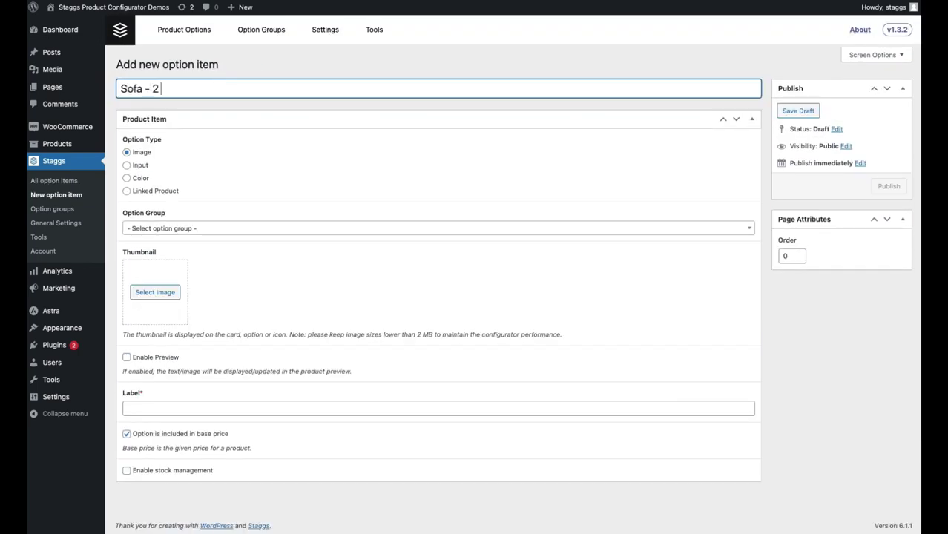
type(" seater - leather - whi")
key("BackSpace")
key("BackSpace")
key("BackSpace")
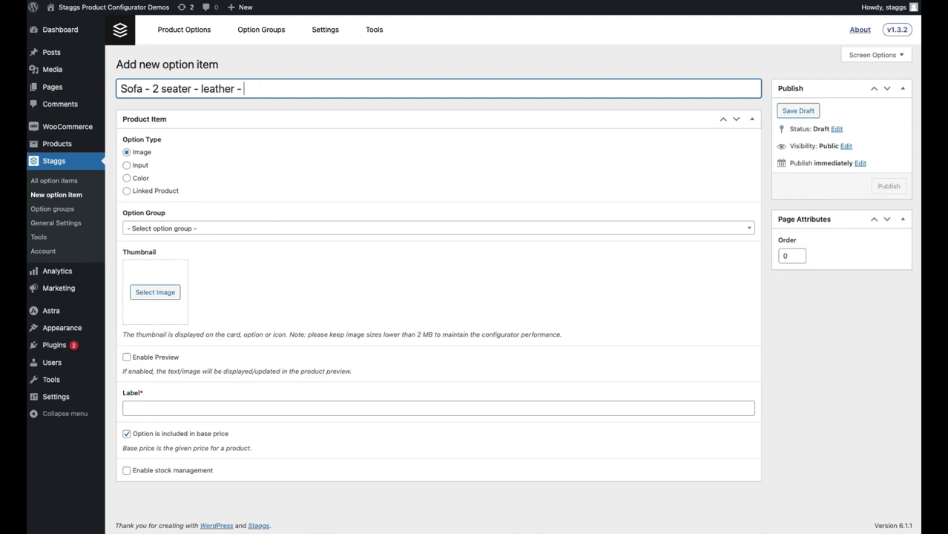
type("beige")
left_click(172, 228)
left_click(178, 319)
Step: Use the round beige leather swatch image-2-1.png as the thumbnail of the 2 seater beige item
left_click(155, 292)
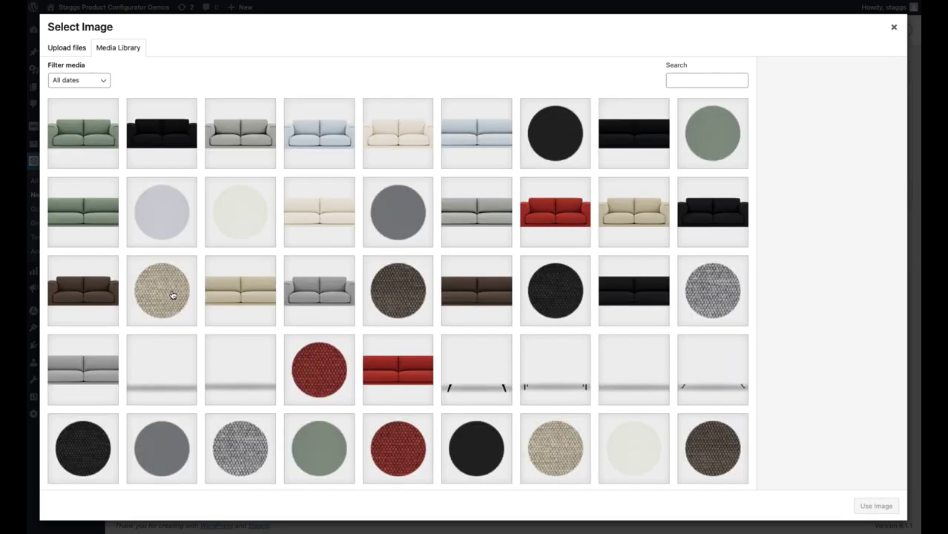
left_click(228, 218)
left_click(862, 507)
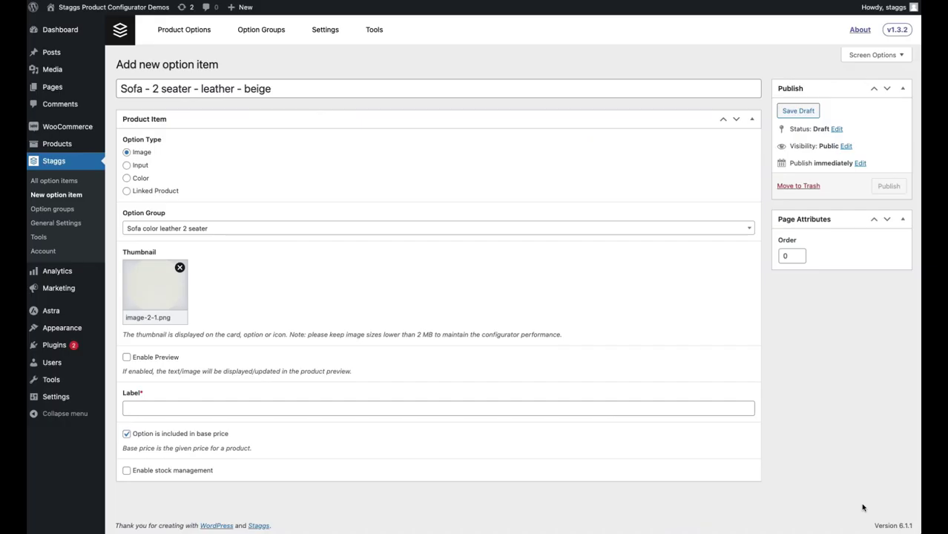
Step: Enable the preview and add the beige 2 seater sofa picture Group-24.png as the main image
left_click(132, 358)
left_click(167, 412)
left_click(380, 152)
left_click(853, 504)
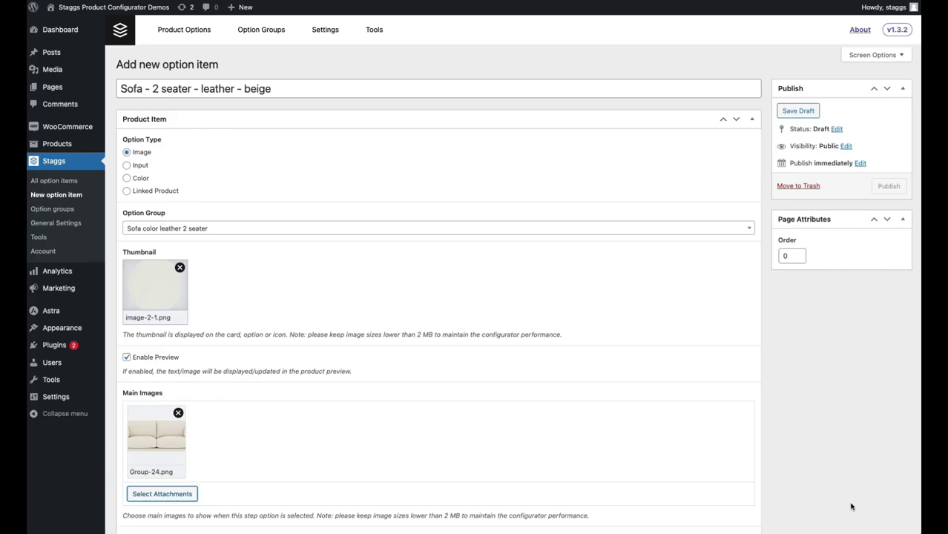
Step: Label the 2 seater leather item "Beige" and publish it
scroll(398, 413, "down", 3)
left_click(191, 417)
type("Beige")
scroll(441, 457, "up", 2)
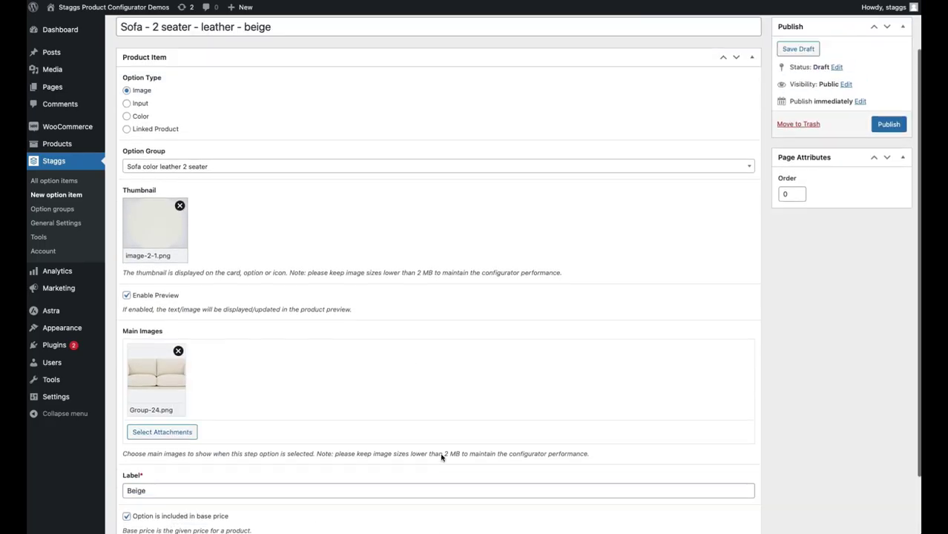
scroll(441, 458, "up", 2)
left_click(884, 184)
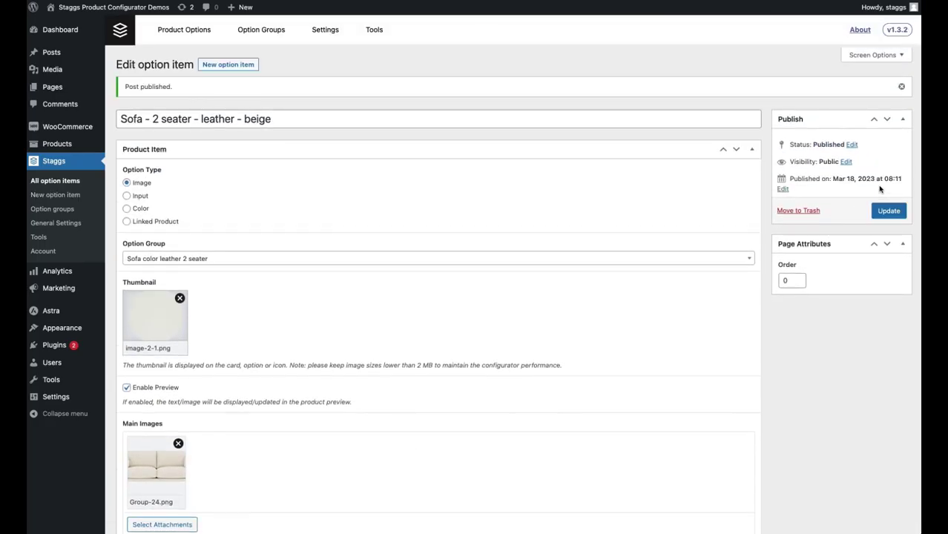
Step: Start a new option item titled "Sofa - 3 seater - leather - beige" in the Sofa color leather 3 seater group
left_click(235, 64)
type("Sofa - 3 sseat")
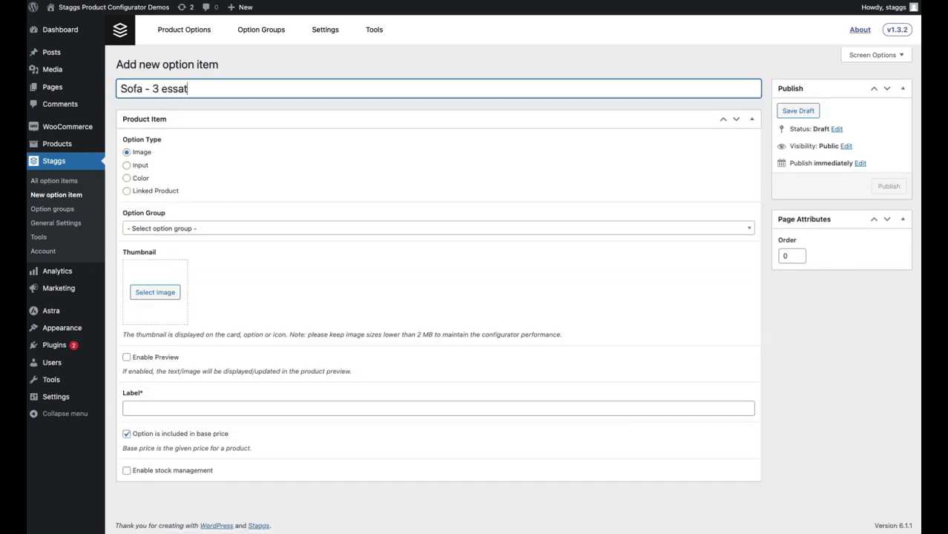
key("BackSpace")
key("BackSpace")
key("BackSpace")
key("BackSpace")
key("BackSpace")
type("seater - leather - beige")
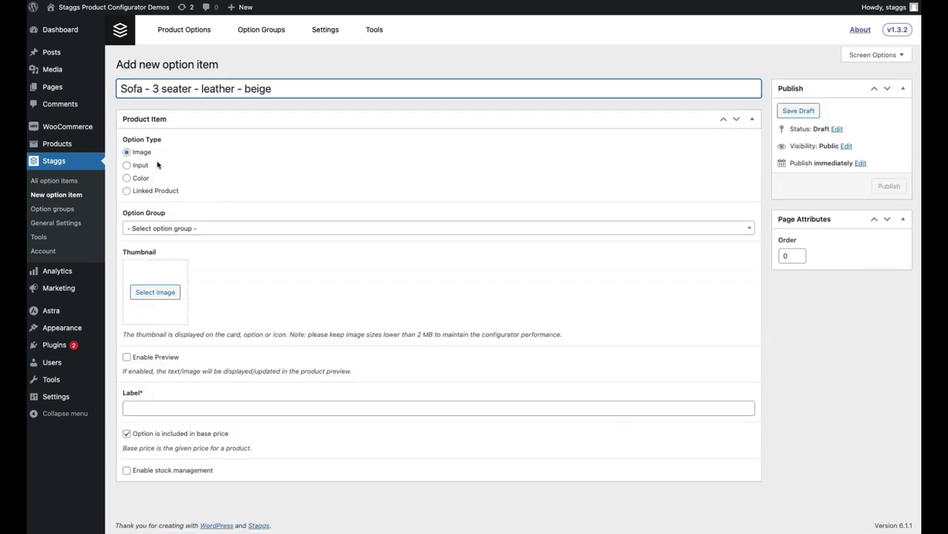
left_click(169, 229)
left_click(166, 337)
Step: Use the round beige leather swatch image-2-1.png as the thumbnail of the 3 seater beige item
left_click(158, 289)
left_click(227, 232)
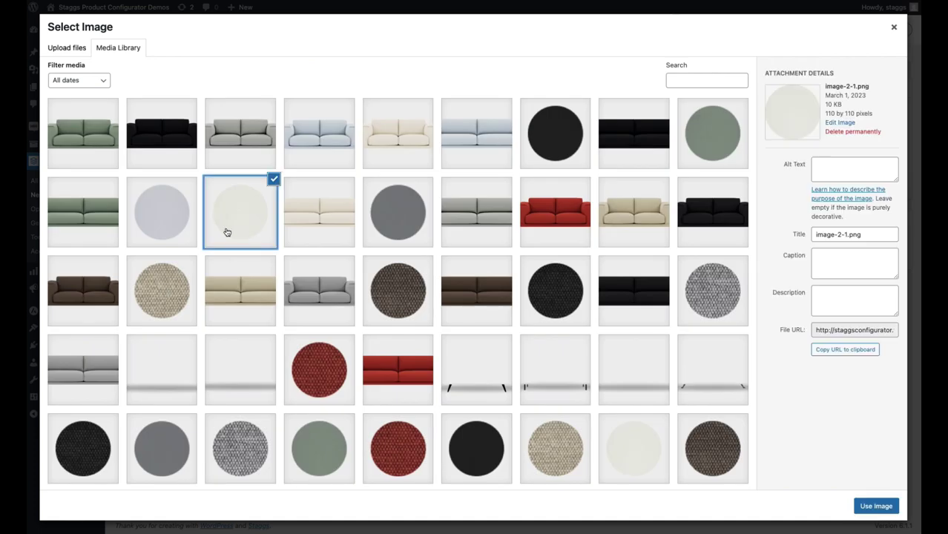
left_click(875, 506)
Step: Enable the preview and add the beige 3 seater sofa picture Group-34.png as the main image
left_click(125, 355)
left_click(165, 411)
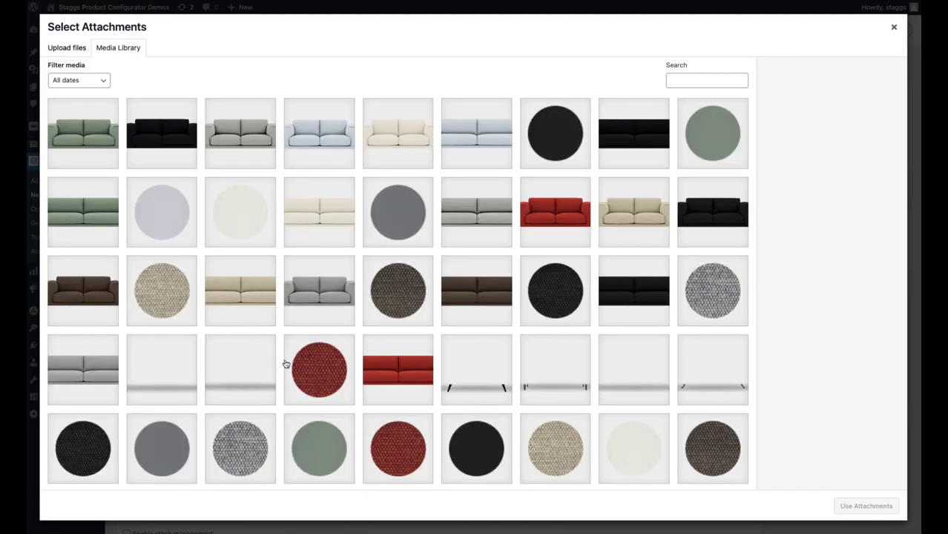
left_click(319, 212)
left_click(866, 506)
Step: Label the 3 seater leather item "Beige" and publish it
scroll(442, 484, "down", 3)
left_click(190, 416)
type("Bei")
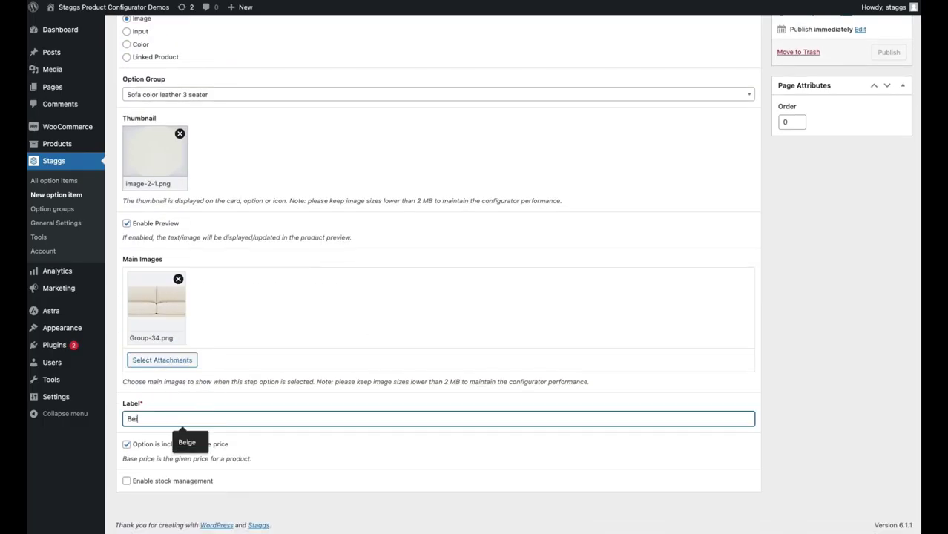
left_click(191, 439)
scroll(550, 355, "up", 3)
left_click(888, 185)
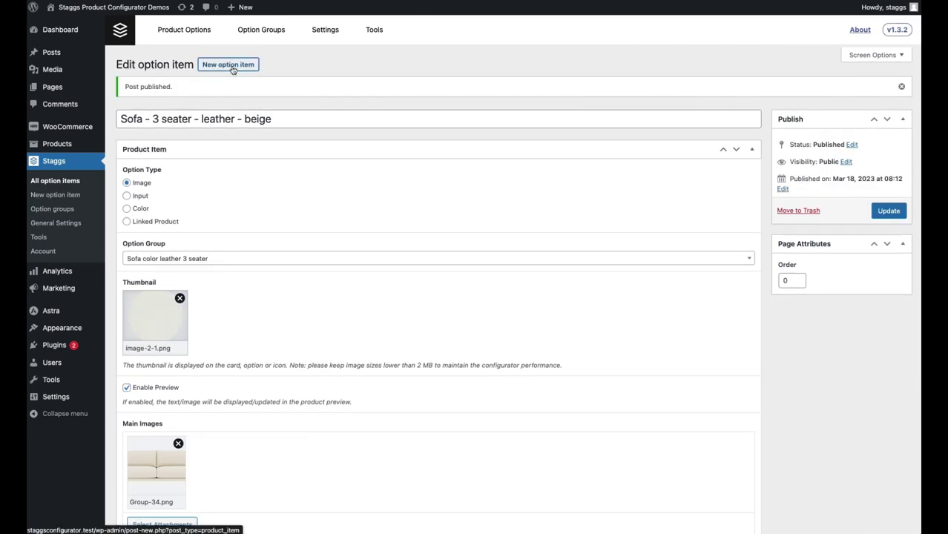
Step: Start a new option item titled "Sofa - 2 seater - legs" in the Sofa legs 2 seater group
left_click(228, 64)
type("Sofa ")
type("- 2 seater - legs")
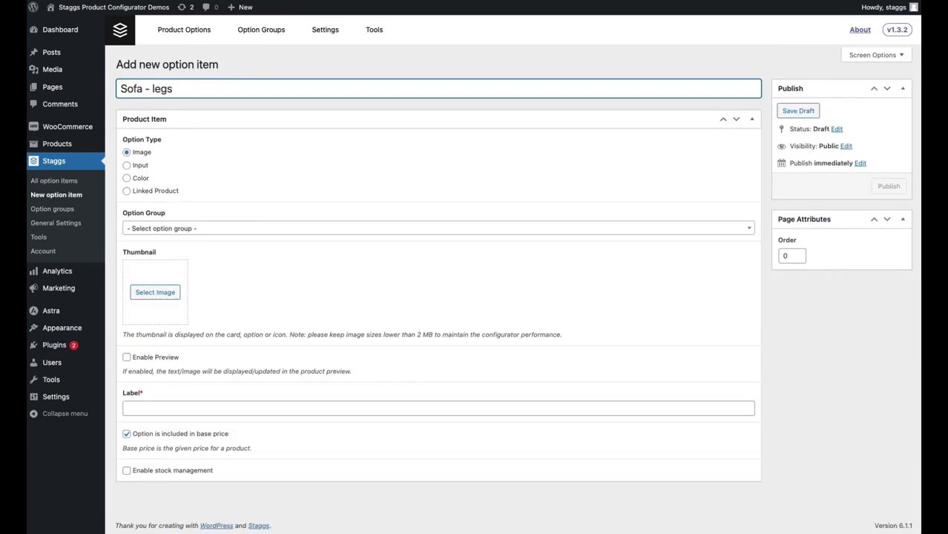
key("BackSpace")
key("BackSpace")
key("BackSpace")
key("BackSpace")
type("2 seater - legs")
left_click(206, 228)
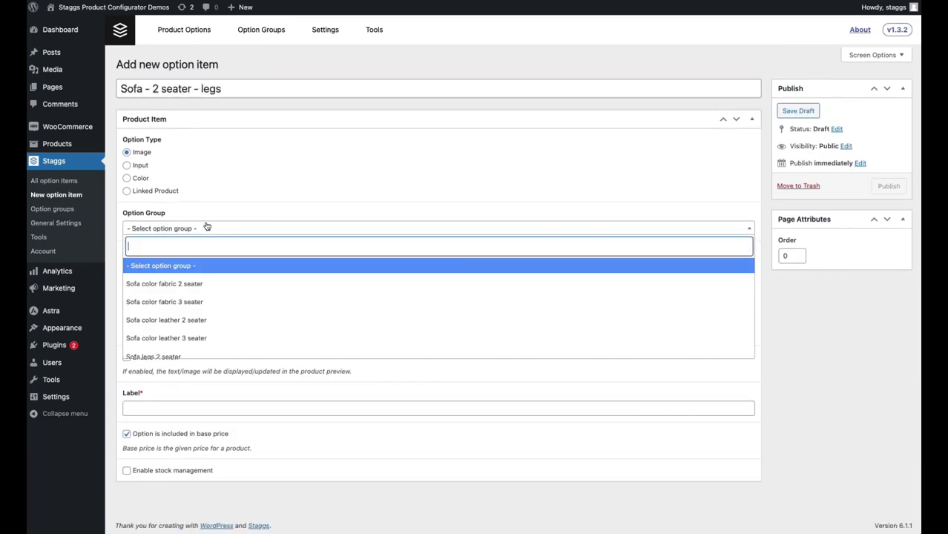
scroll(220, 315, "down", 1)
left_click(220, 332)
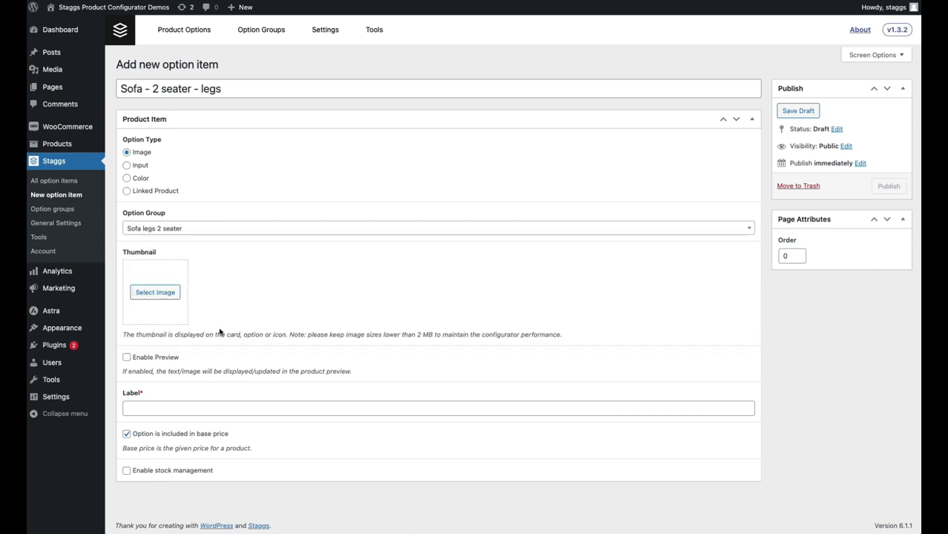
Step: Enable the preview for the 2 seater legs and add the black angled legs picture Group-16.png as the main image
left_click(176, 359)
scroll(176, 361, "down", 2)
left_click(175, 361)
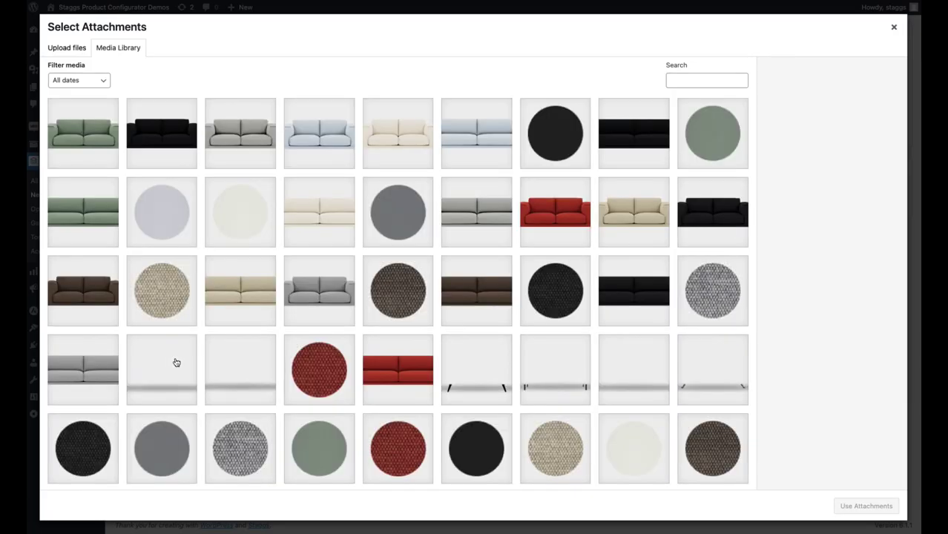
left_click(492, 386)
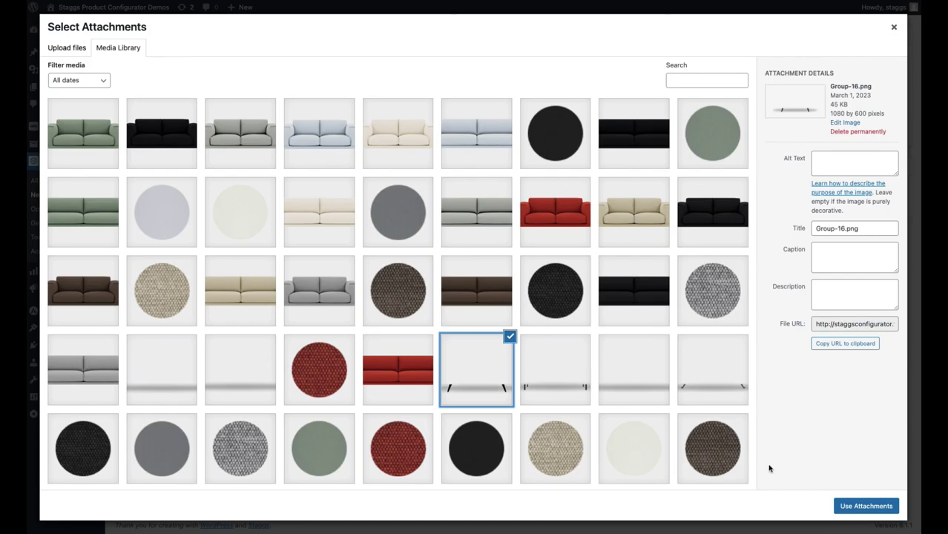
left_click(865, 506)
Step: Label the 2 seater legs item "Default legs" and publish it
scroll(554, 421, "down", 2)
left_click(283, 422)
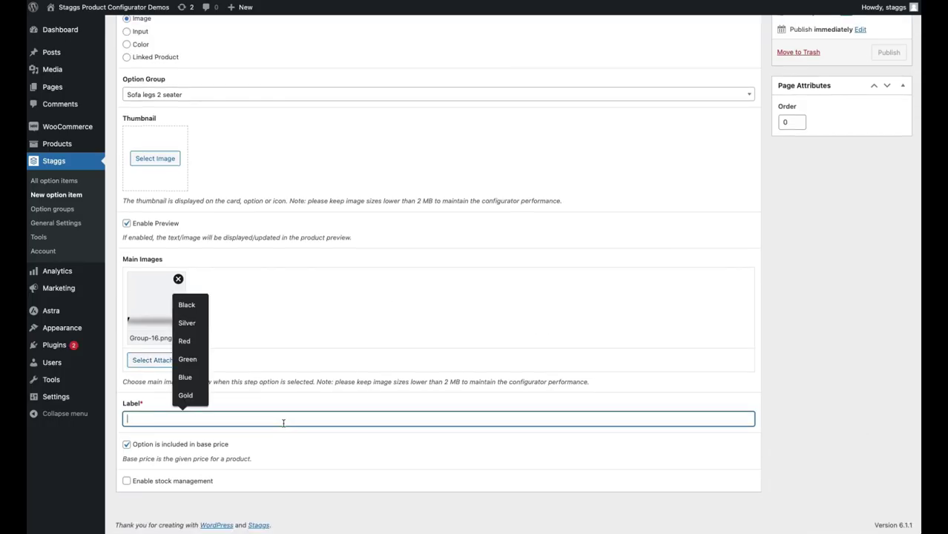
type("Default")
left_click(199, 441)
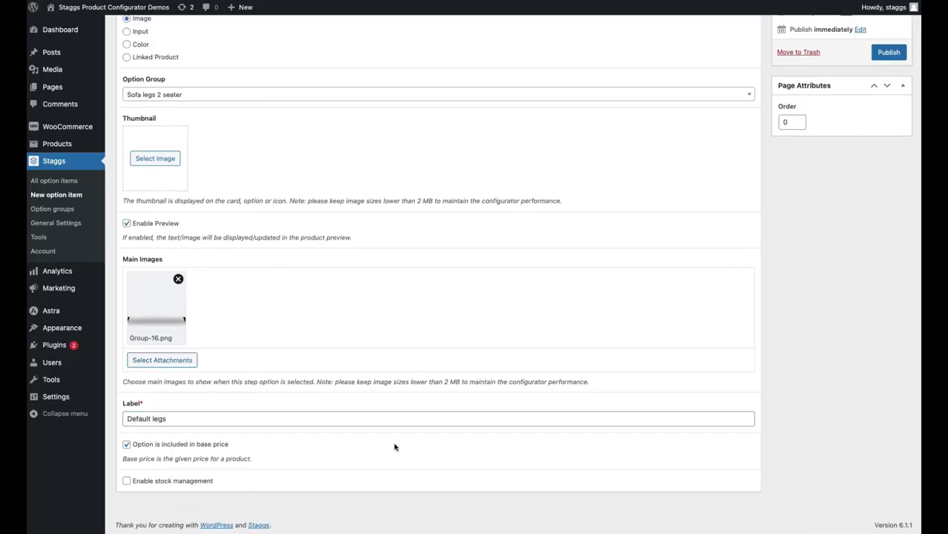
scroll(611, 376, "up", 3)
left_click(888, 173)
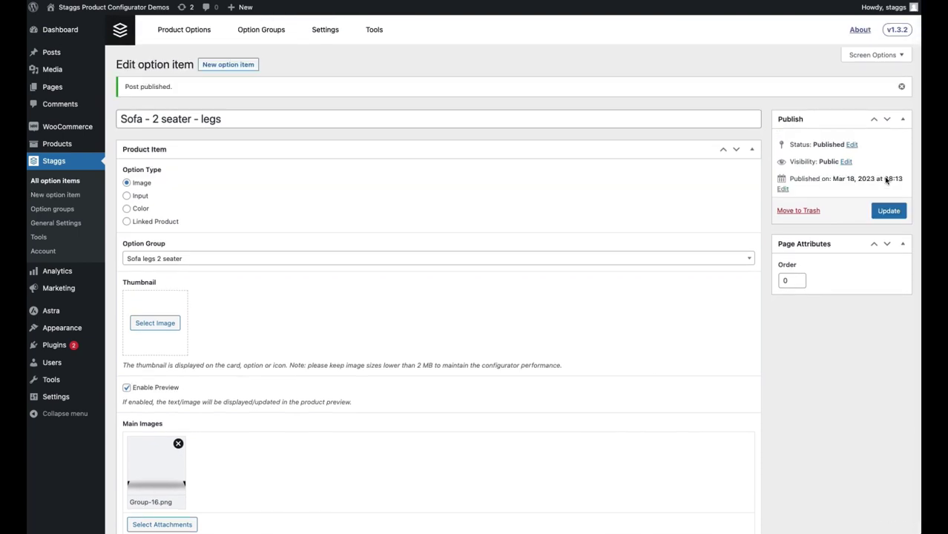
Step: Start a new option item titled "Sofa - 3 seater - legs" in the Sofa legs 3 seater group
left_click(214, 65)
type("Sofa - 3 seater - legs")
left_click(195, 228)
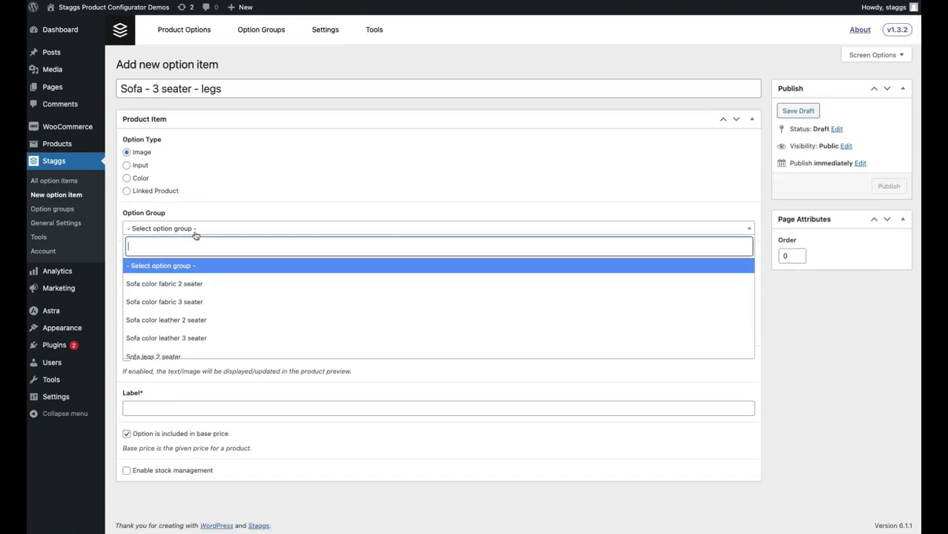
scroll(170, 319, "down", 2)
left_click(171, 328)
Step: Enable the preview for the 3 seater legs and add Group-11.png as the main image
left_click(161, 357)
scroll(158, 366, "down", 1)
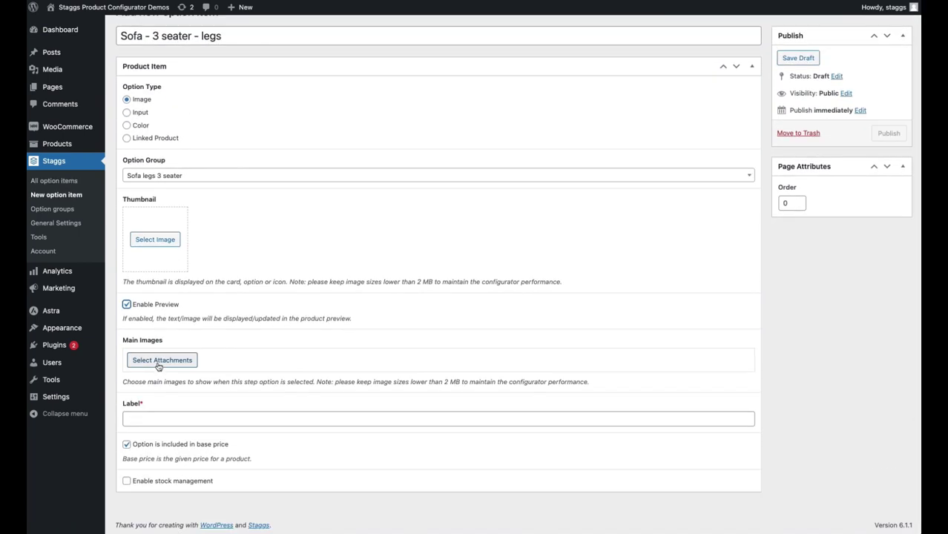
left_click(158, 361)
left_click(159, 366)
left_click(866, 505)
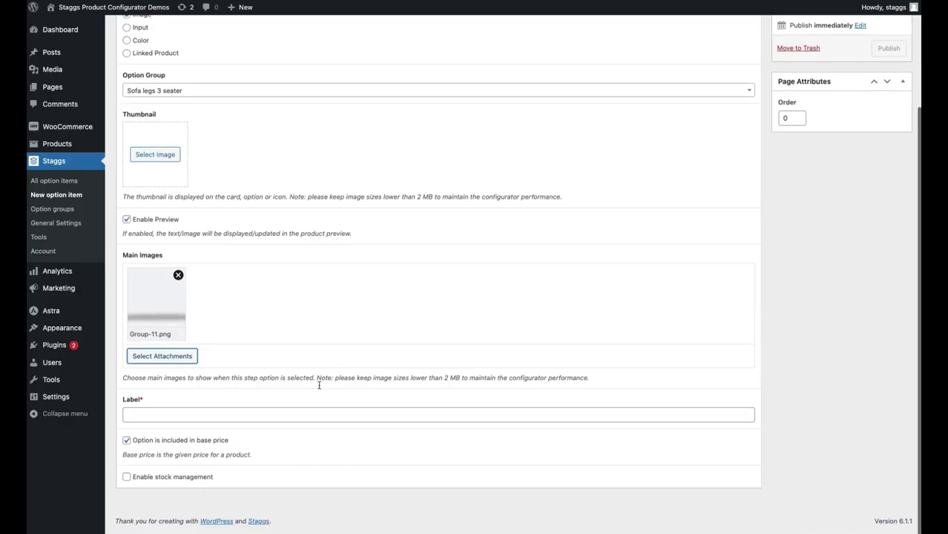
Step: Publish the 3 seater legs item with the label "Default legs" and open the list of all option items
left_click(235, 419)
type("Default legs")
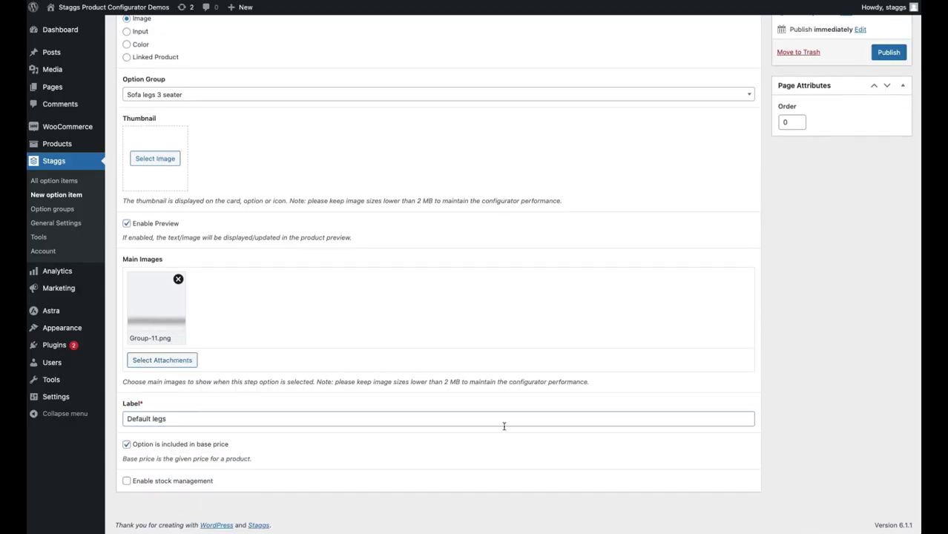
left_click(888, 52)
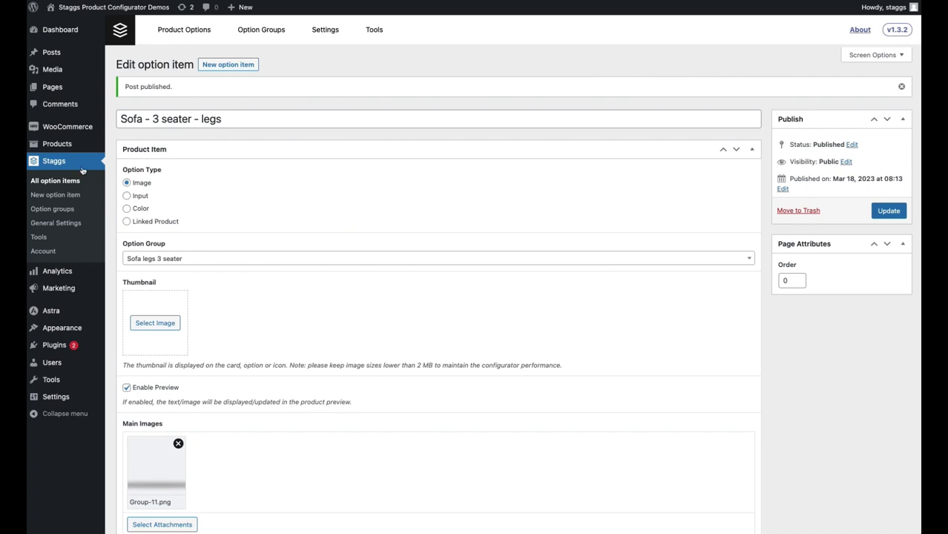
left_click(83, 171)
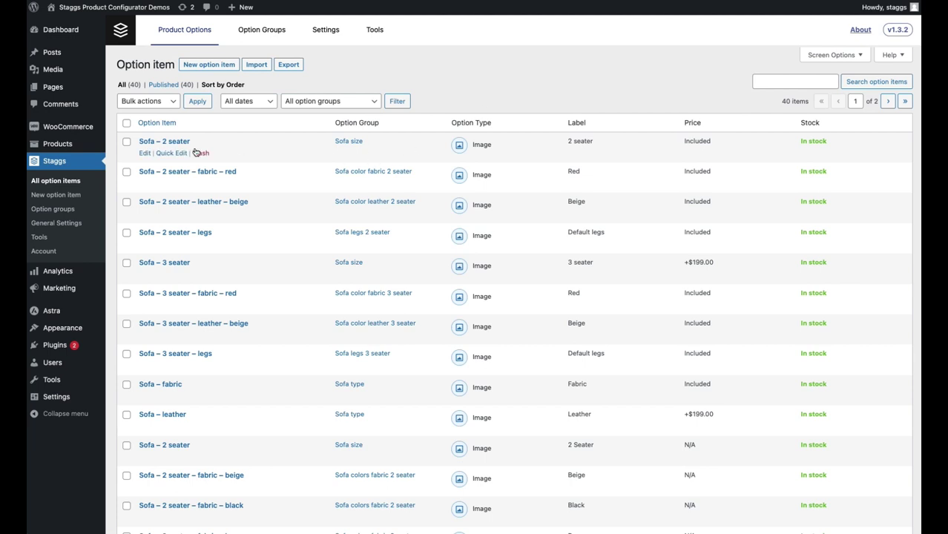
Step: Create a new WooCommerce product, dismiss the product tour and name the product "Sofa"
left_click(86, 149)
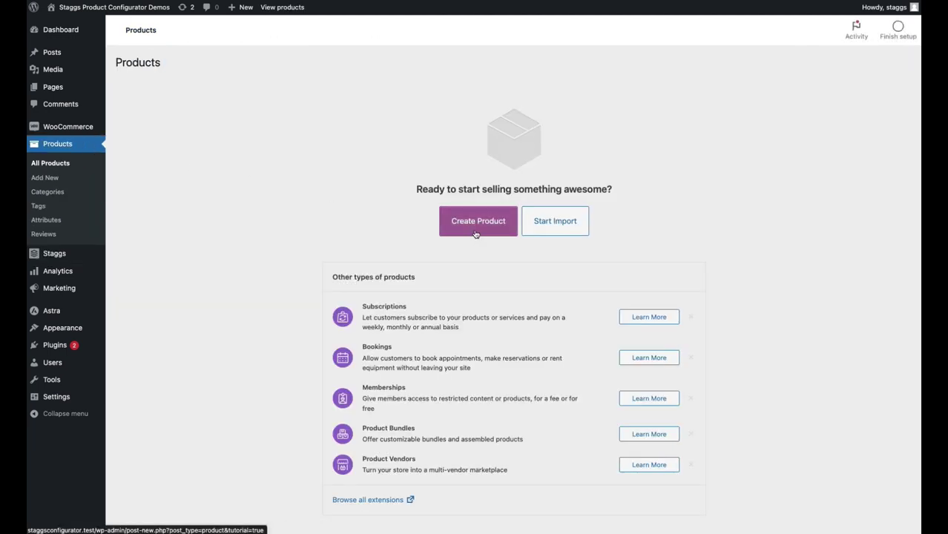
left_click(475, 234)
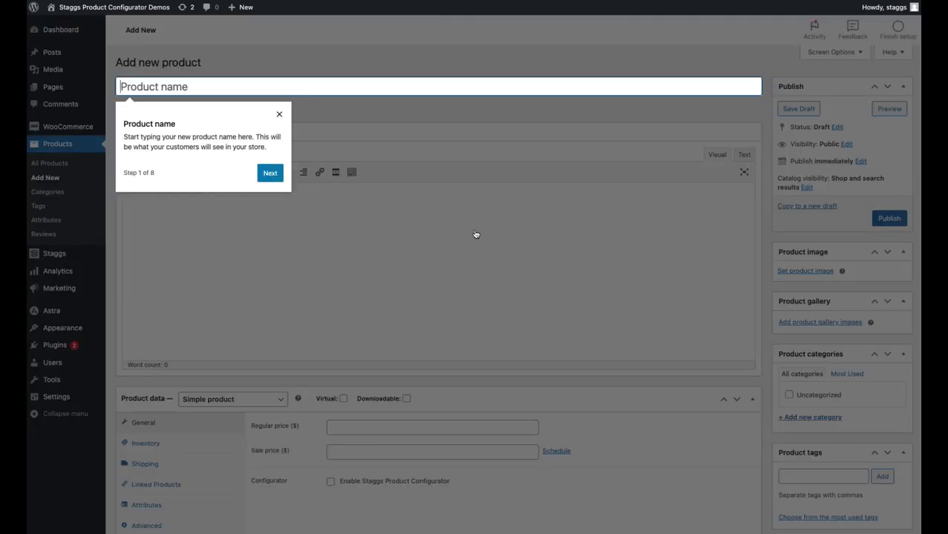
left_click(280, 116)
left_click(226, 91)
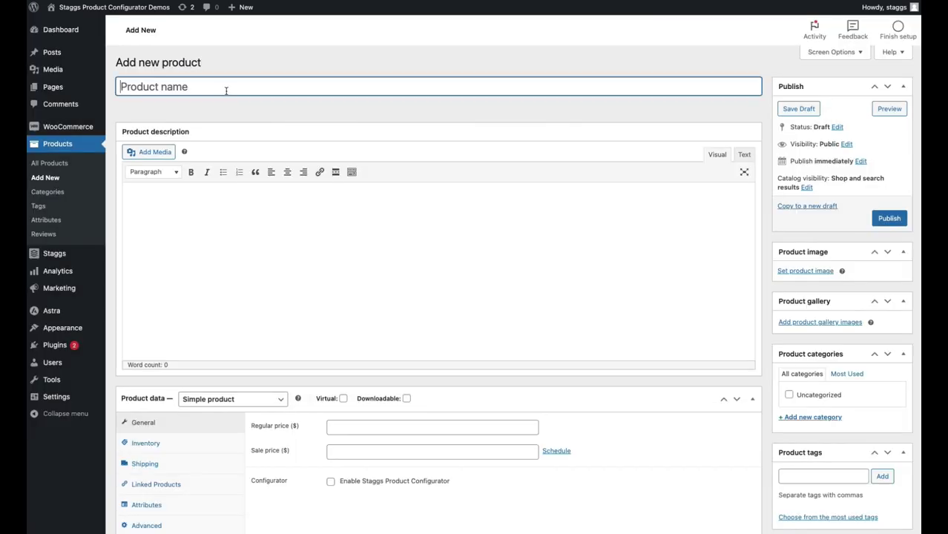
type("Sofa")
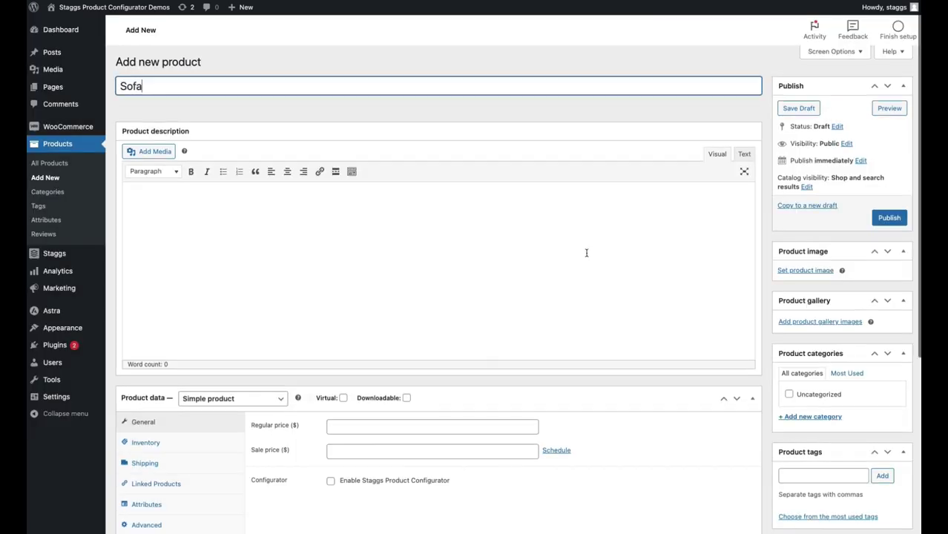
scroll(585, 250, "down", 2)
scroll(591, 253, "up", 1)
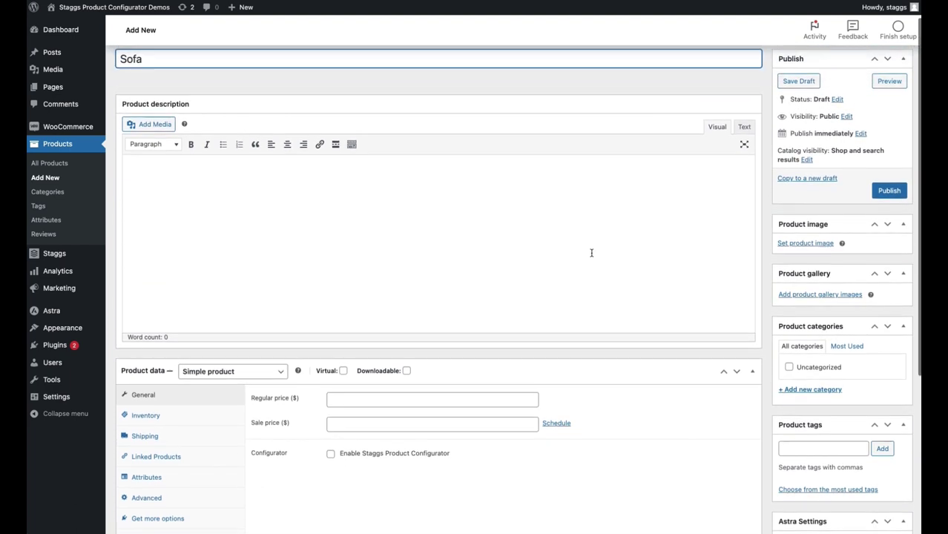
Step: Set couch-preview.png from the media library as the product image
left_click(785, 247)
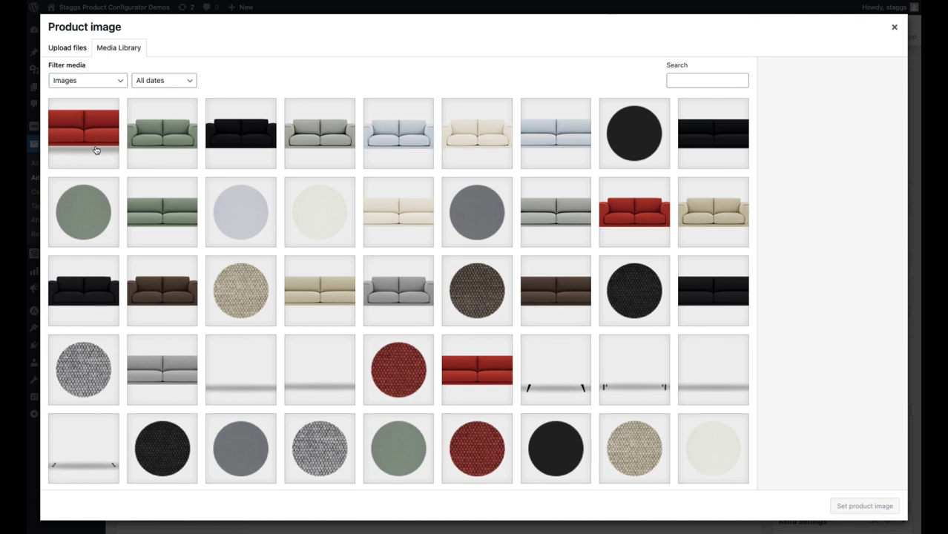
left_click(96, 150)
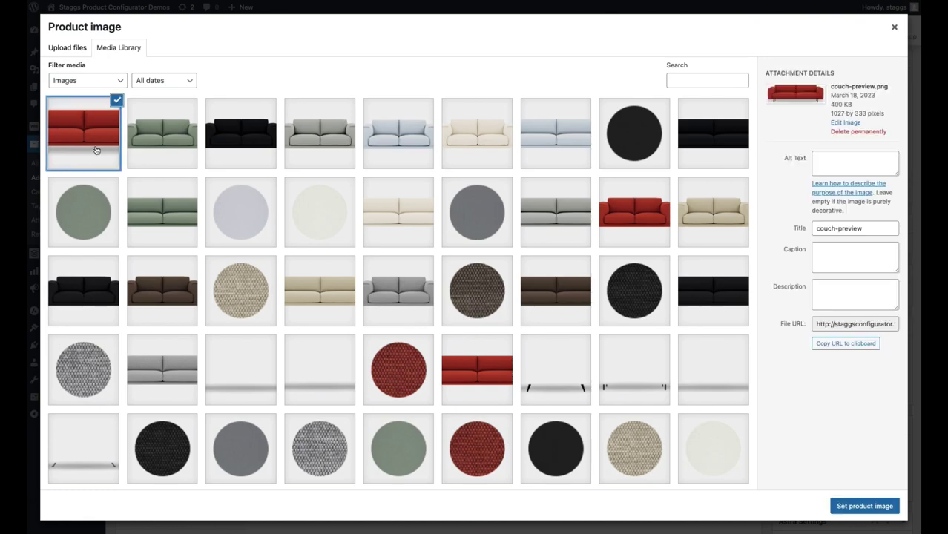
left_click(836, 505)
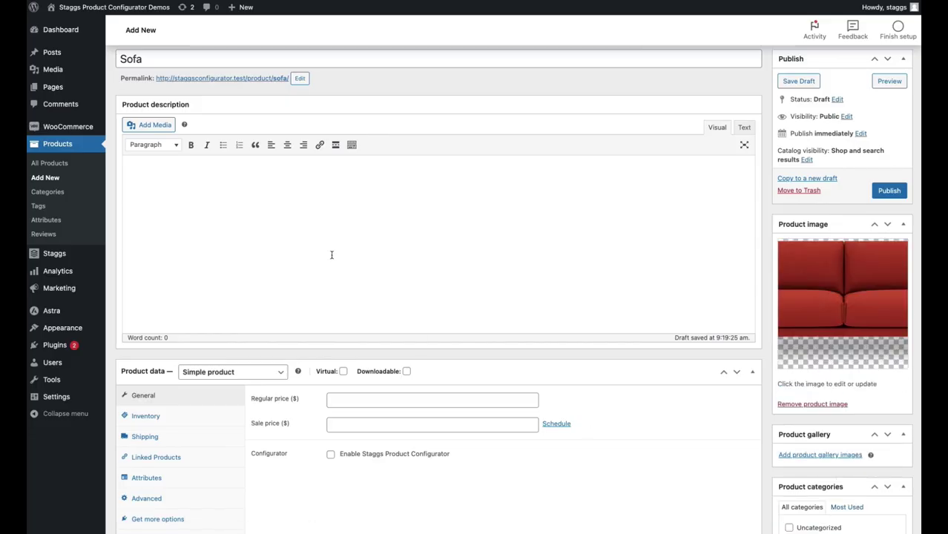
Step: Enter the product description "Configure your sofa", keep the product type as Simple product and set the regular price to 699
type("Configure your sofa")
left_click(250, 381)
left_click(248, 379)
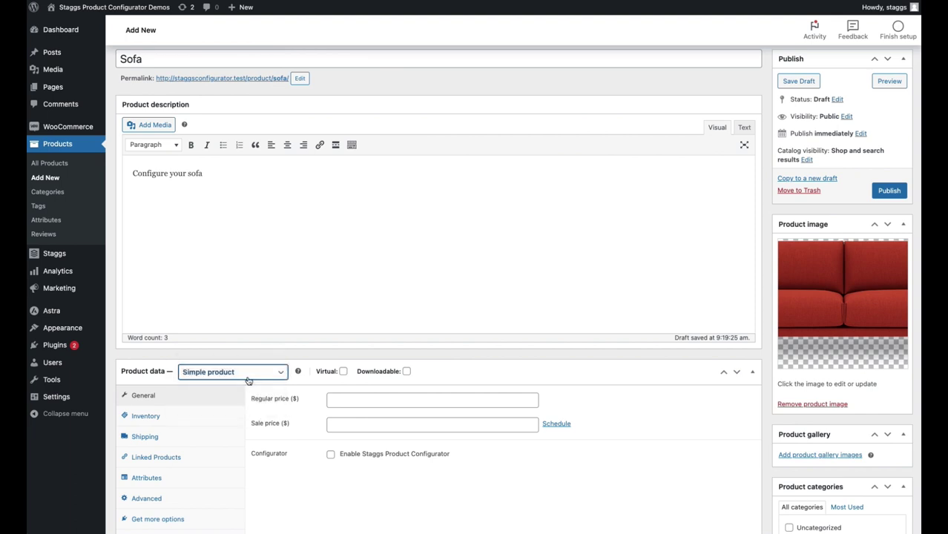
left_click(353, 407)
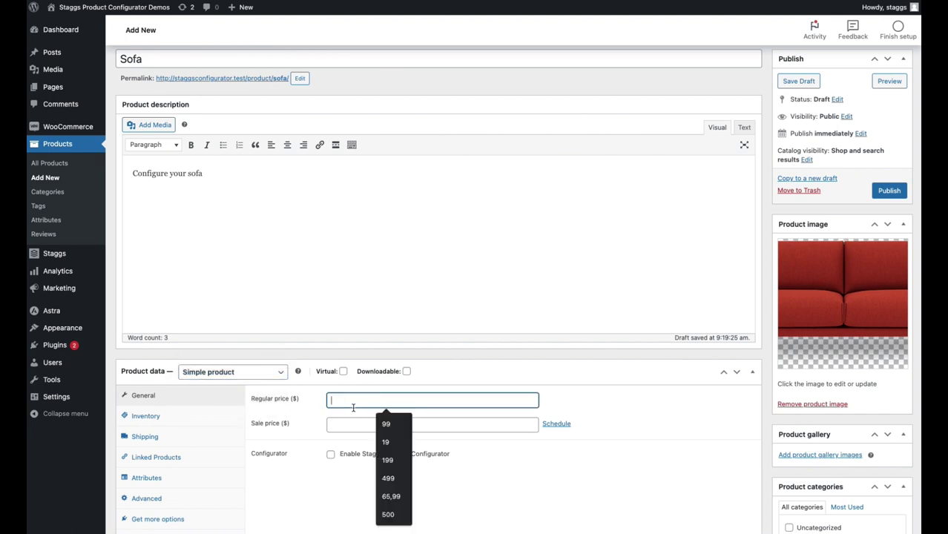
type("699")
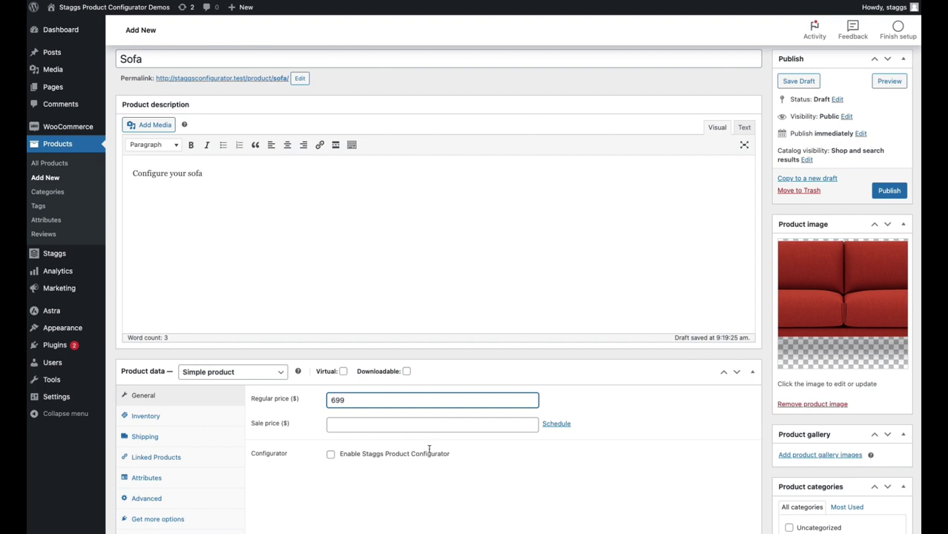
Step: Enable the Staggs Product Configurator for the sofa, save the product as a draft and preview it
left_click(490, 455)
scroll(489, 455, "down", 1)
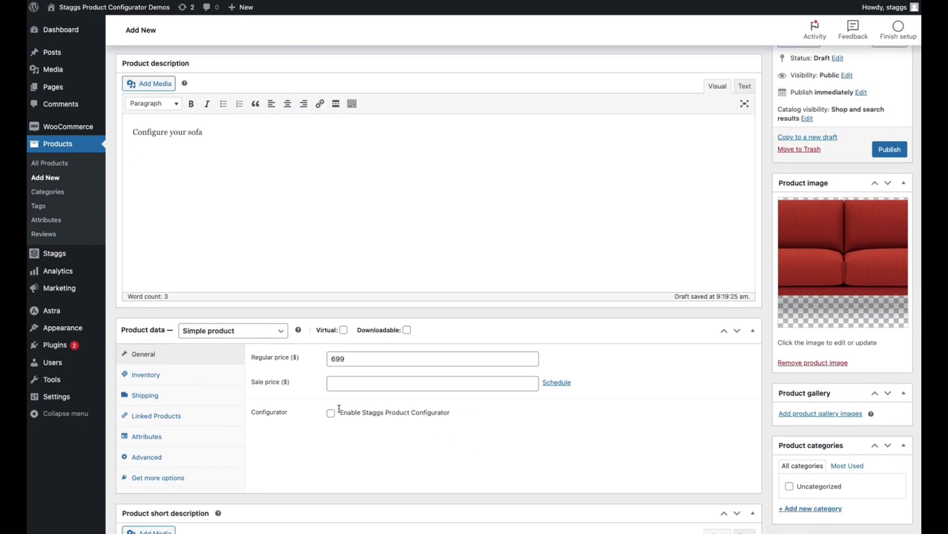
left_click(331, 414)
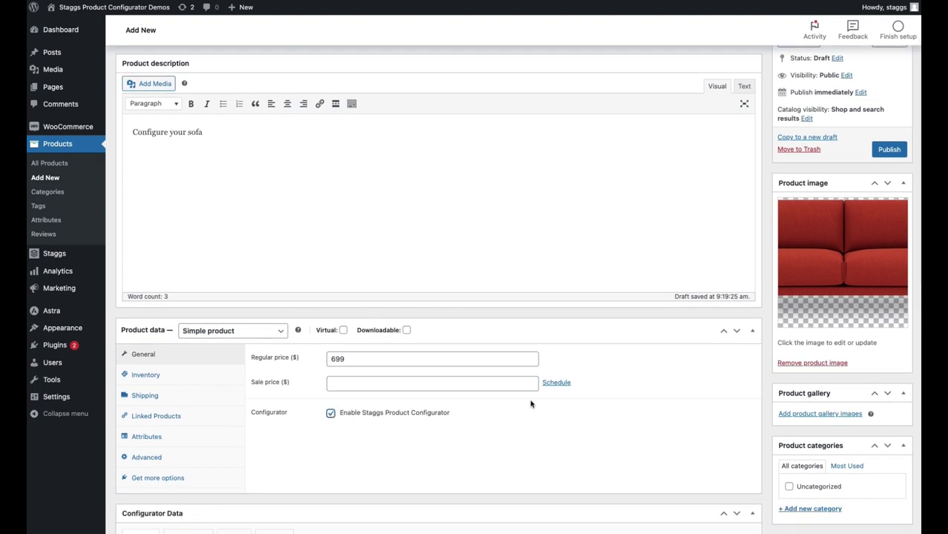
scroll(790, 171, "up", 1)
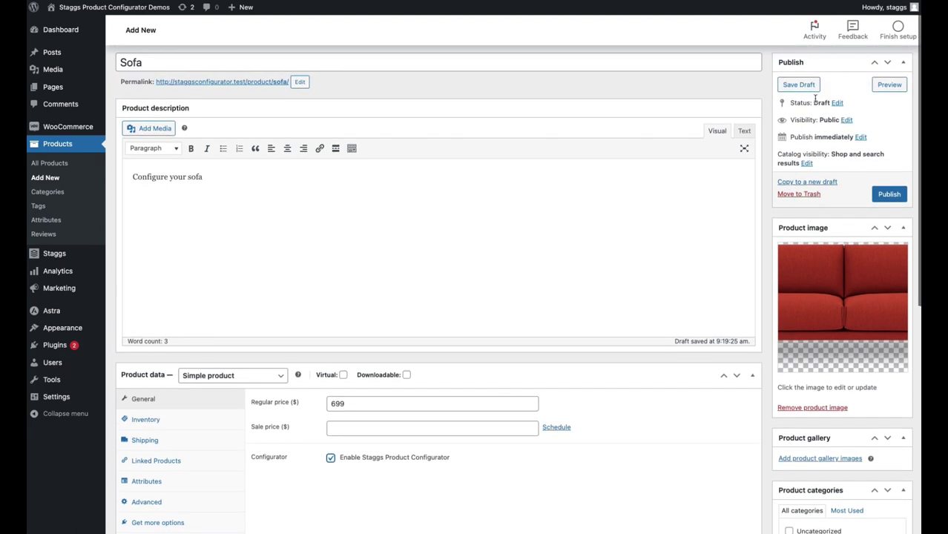
left_click(801, 86)
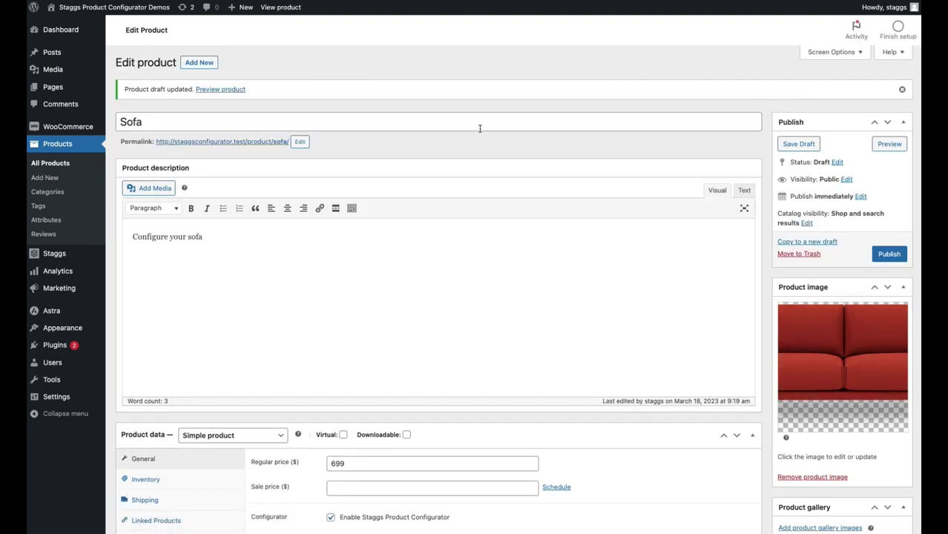
left_click(226, 89)
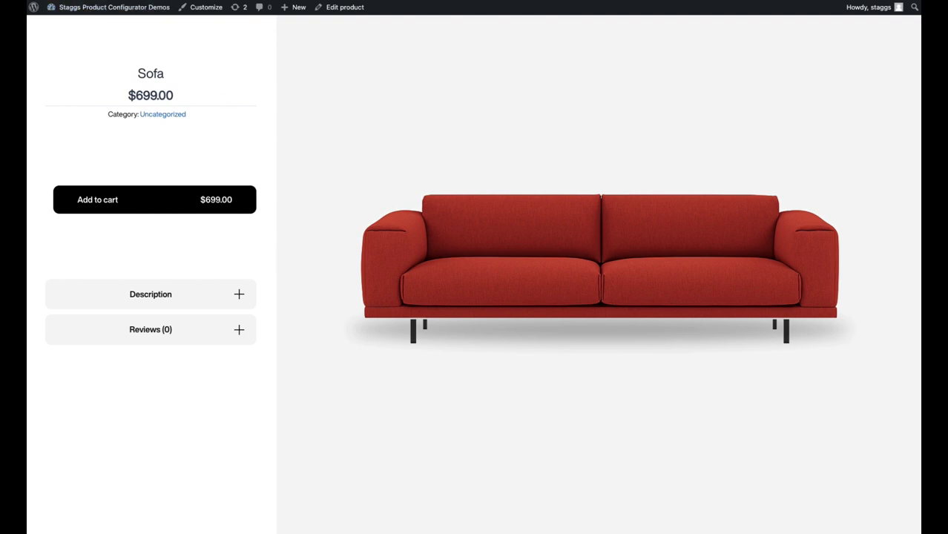
Step: Return to editing the product and add a Cards configurator step for the Sofa size options group
left_click(320, 14)
scroll(362, 130, "down", 10)
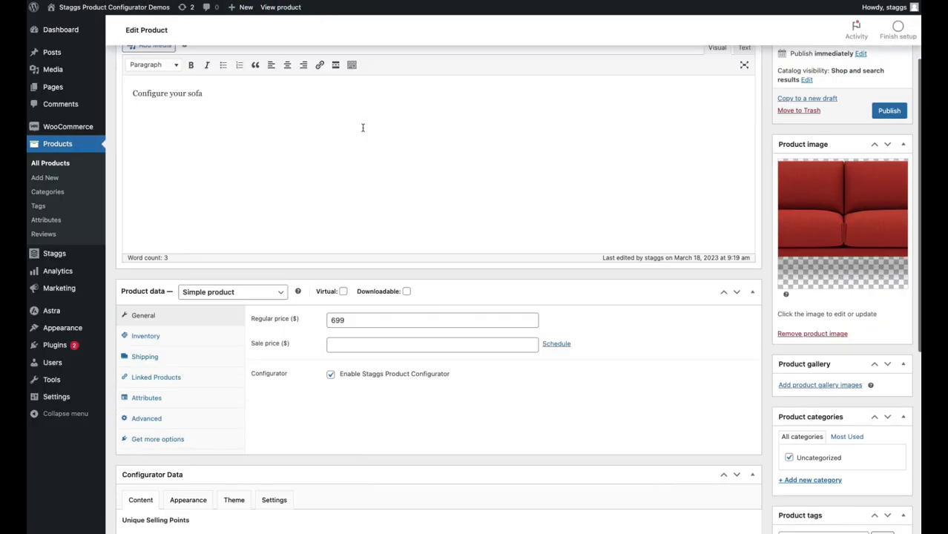
scroll(362, 131, "down", 2)
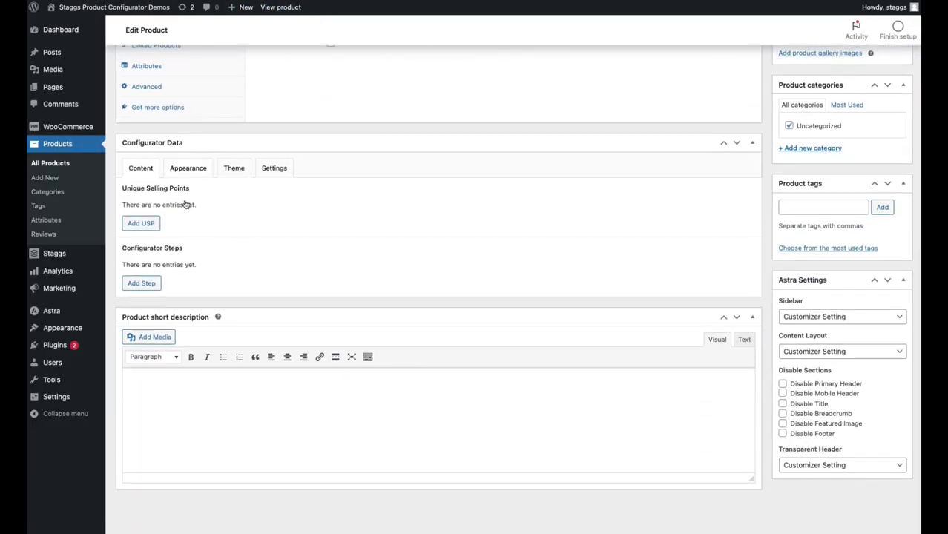
left_click(150, 280)
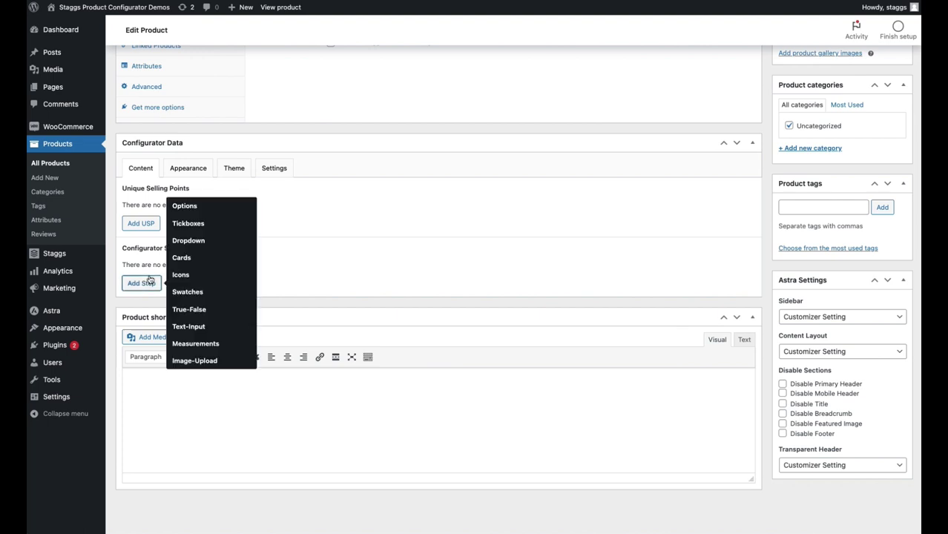
left_click(208, 265)
scroll(209, 271, "down", 3)
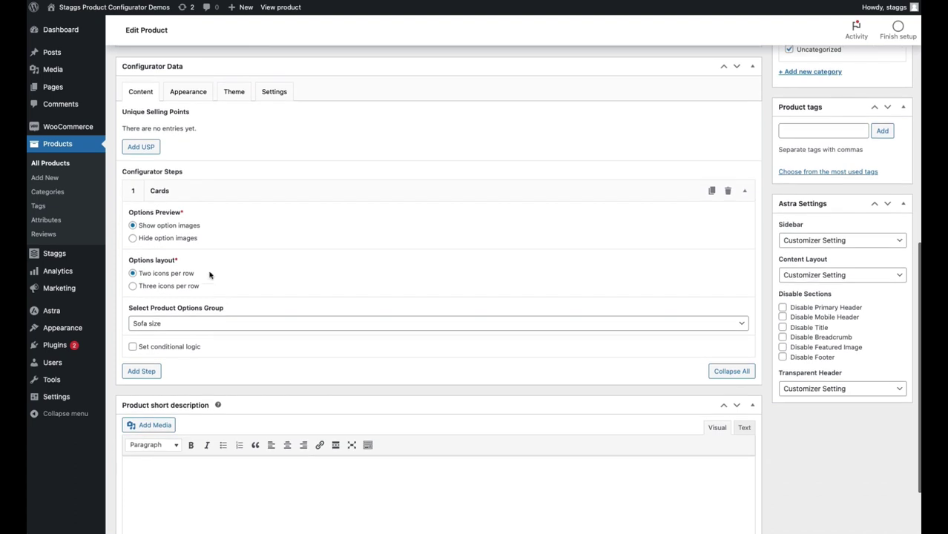
Step: Add a second Cards configurator step and assign it the Sofa type options group
left_click(155, 304)
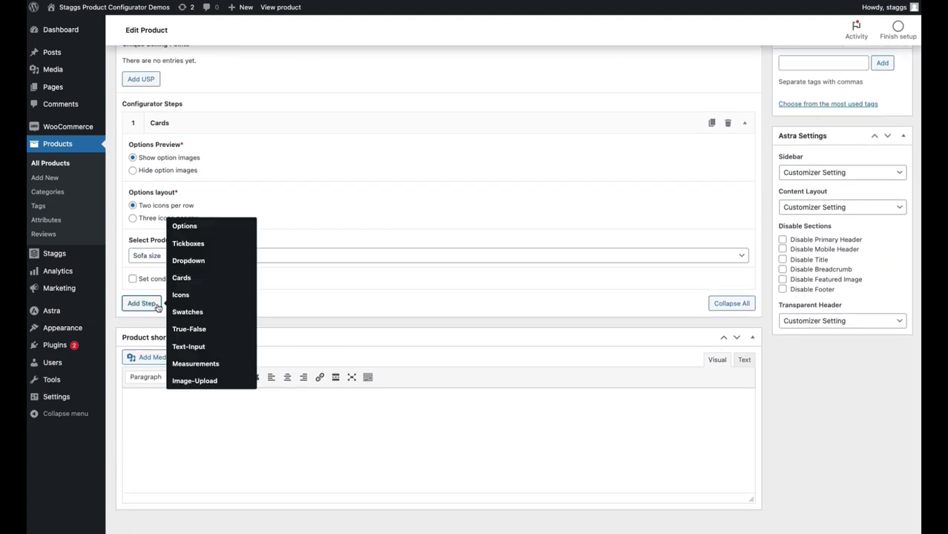
left_click(211, 281)
scroll(222, 286, "down", 3)
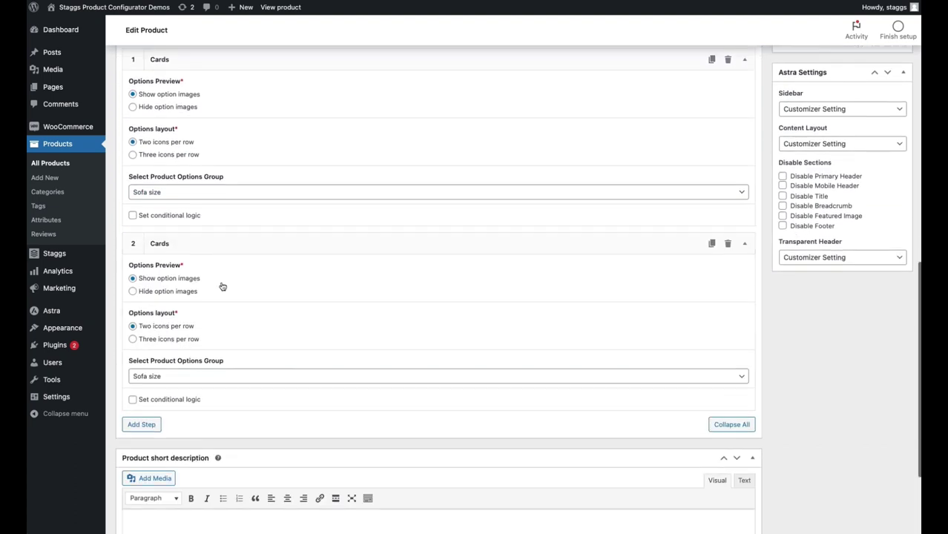
left_click(222, 288)
left_click(235, 341)
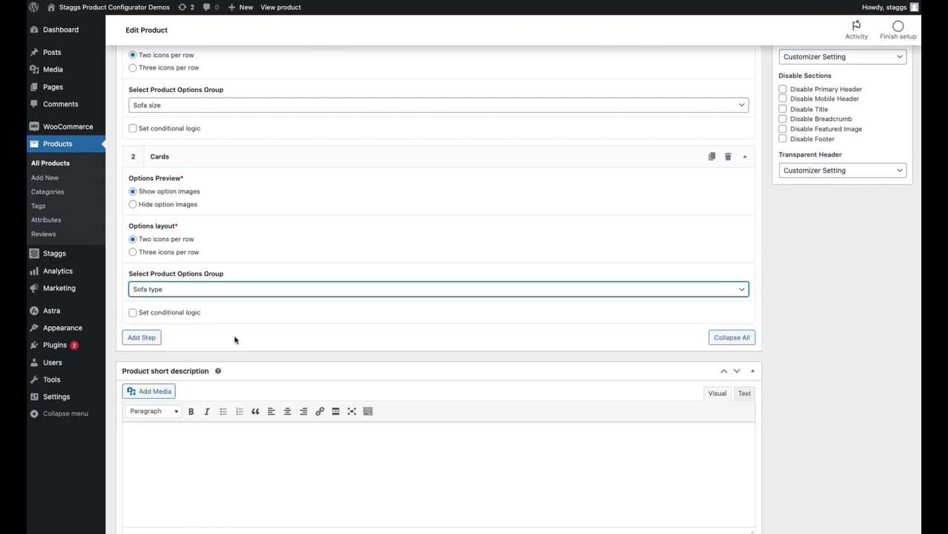
Step: Add an Icons configurator step as step 3 and assign it the "Sofa colors fabric 2 seater" options group
scroll(169, 330, "down", 2)
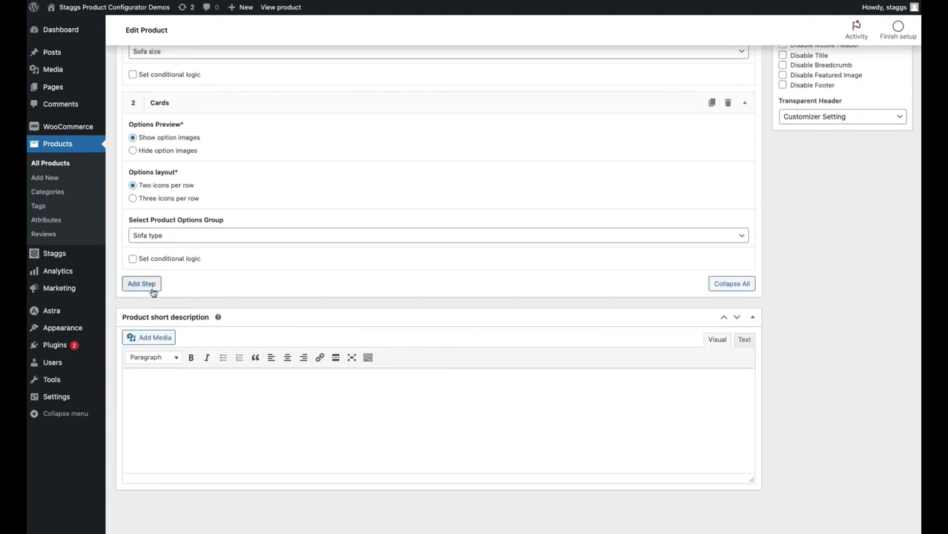
left_click(141, 284)
left_click(220, 275)
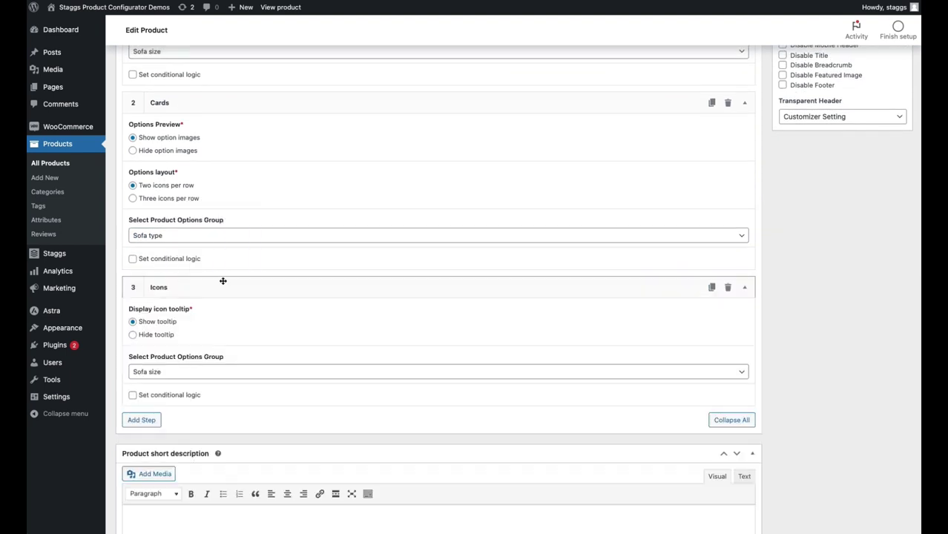
scroll(222, 282, "down", 2)
left_click(222, 291)
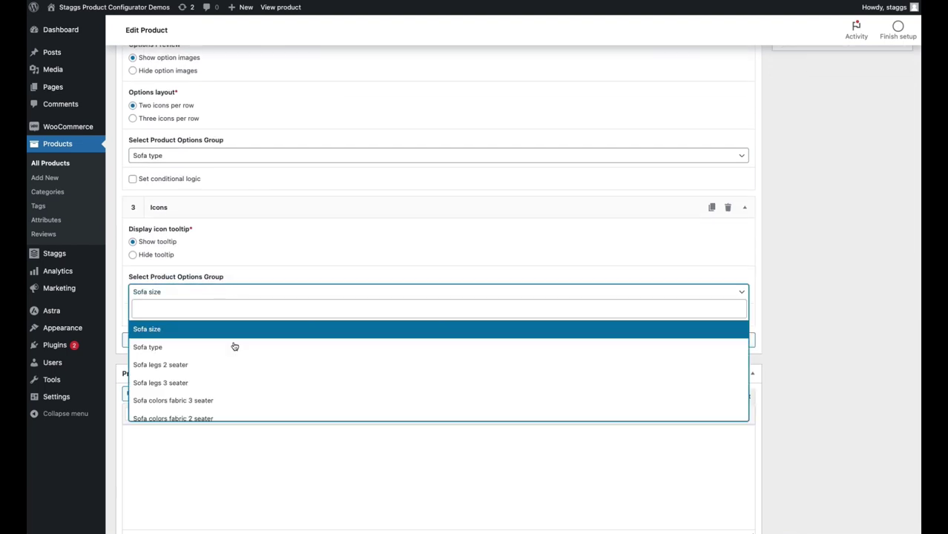
scroll(248, 401, "down", 1)
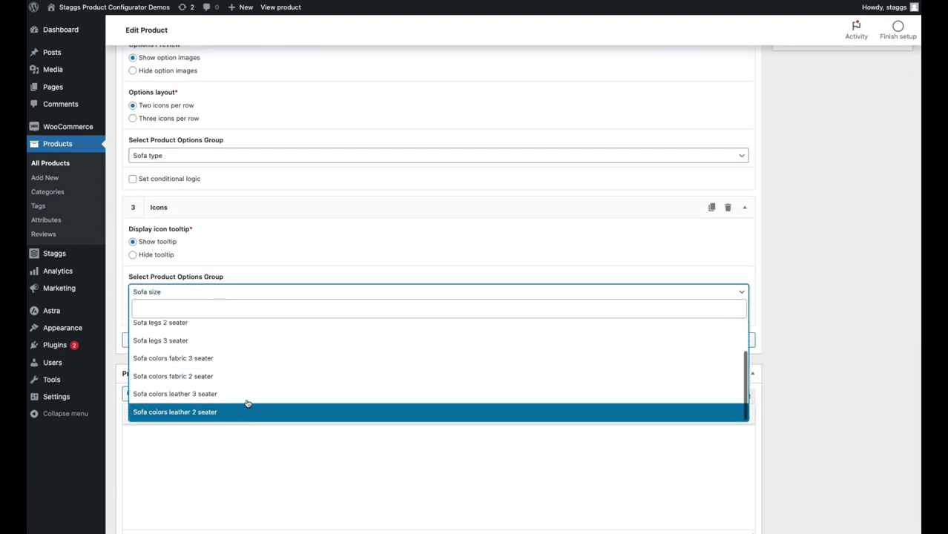
left_click(246, 374)
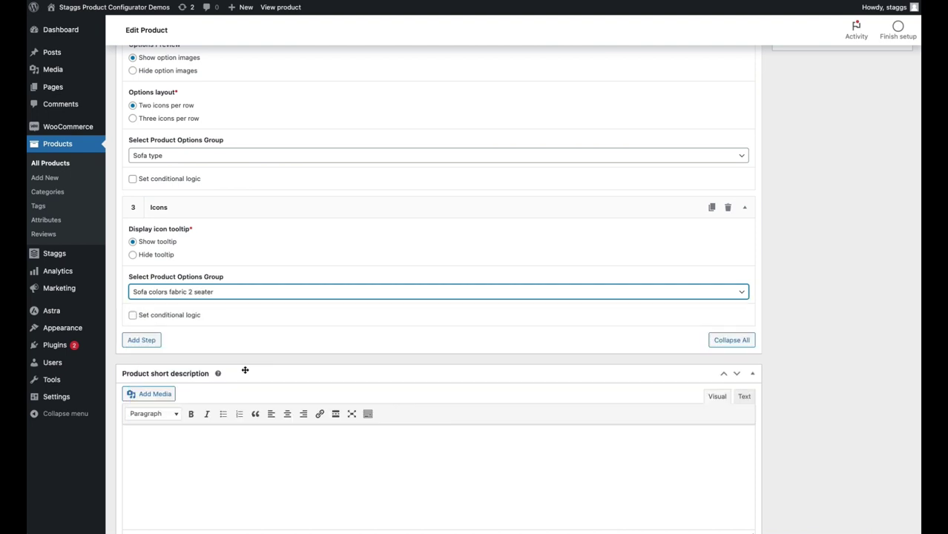
Step: Enable conditional logic for the 2 seater fabric colors step and add a rule that Sofa size is equal to "Sofa – 2 seater"
scroll(201, 298, "down", 1)
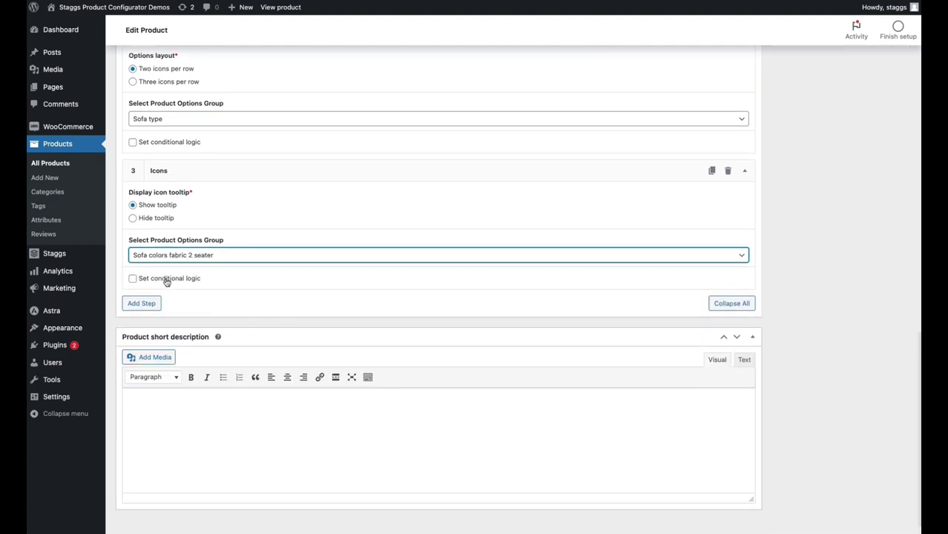
left_click(165, 277)
scroll(167, 289, "down", 1)
scroll(166, 291, "down", 1)
left_click(178, 272)
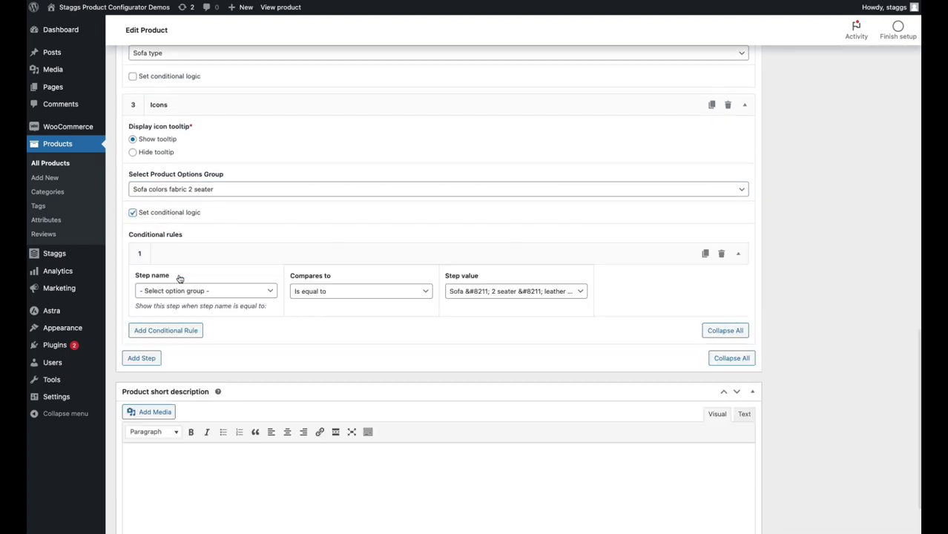
left_click(195, 293)
scroll(216, 373, "down", 2)
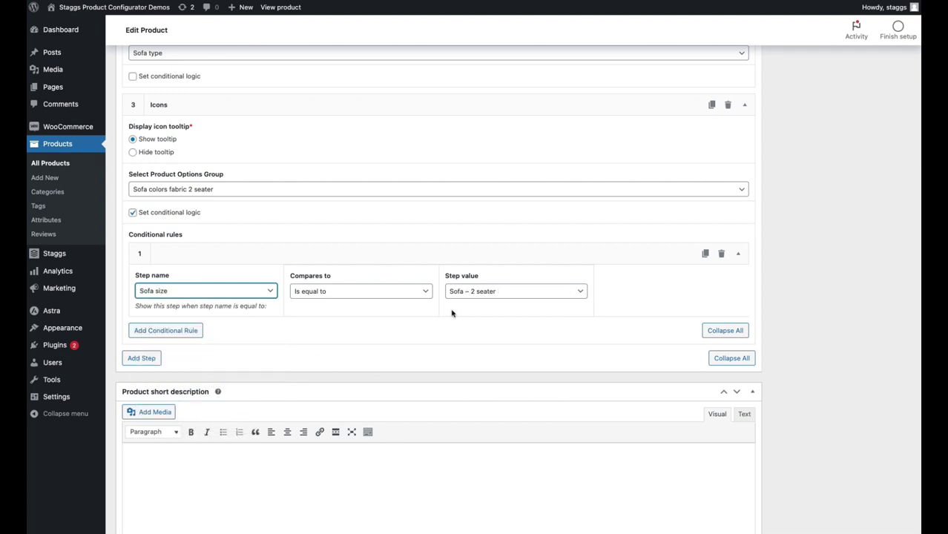
Step: Add a second conditional rule that Sofa type is equal to "Sofa – fabric", joined to the first with the AND relation
left_click(196, 331)
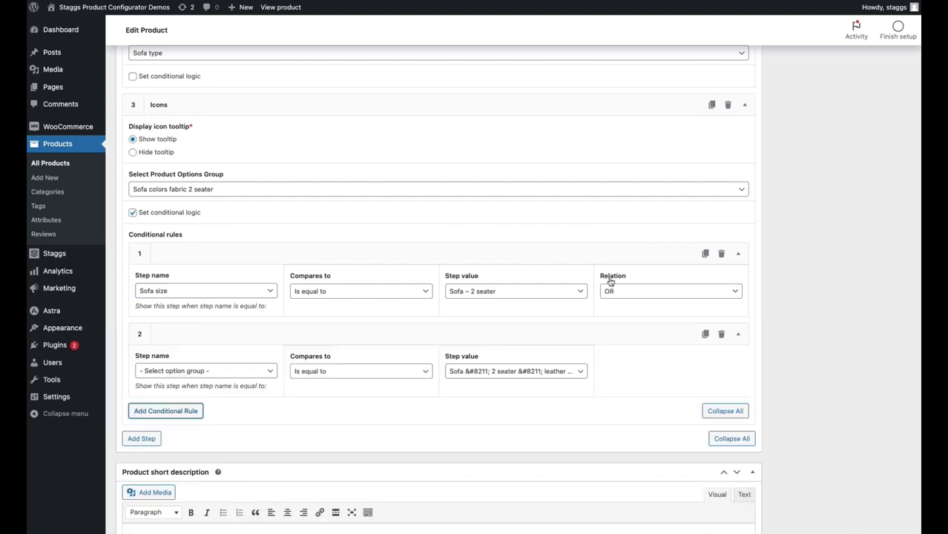
left_click(613, 290)
left_click(627, 343)
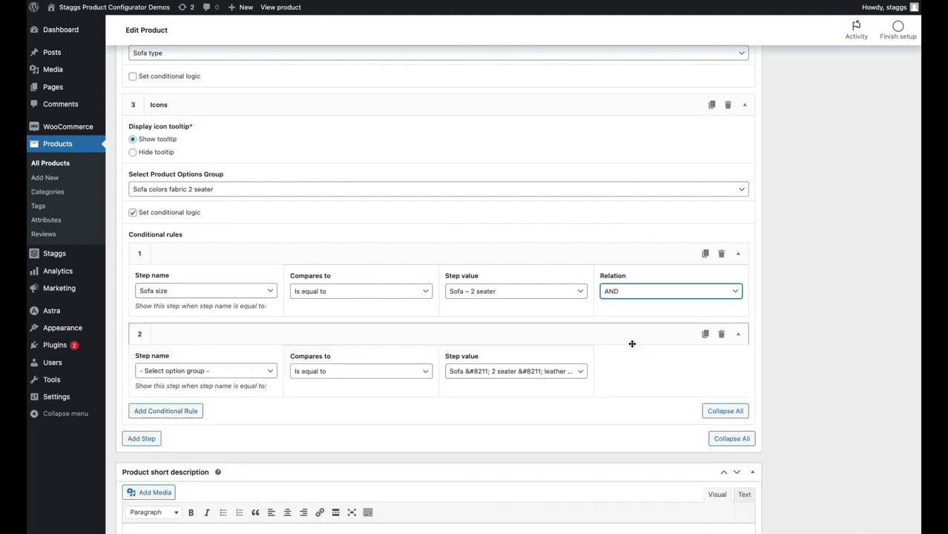
left_click(197, 371)
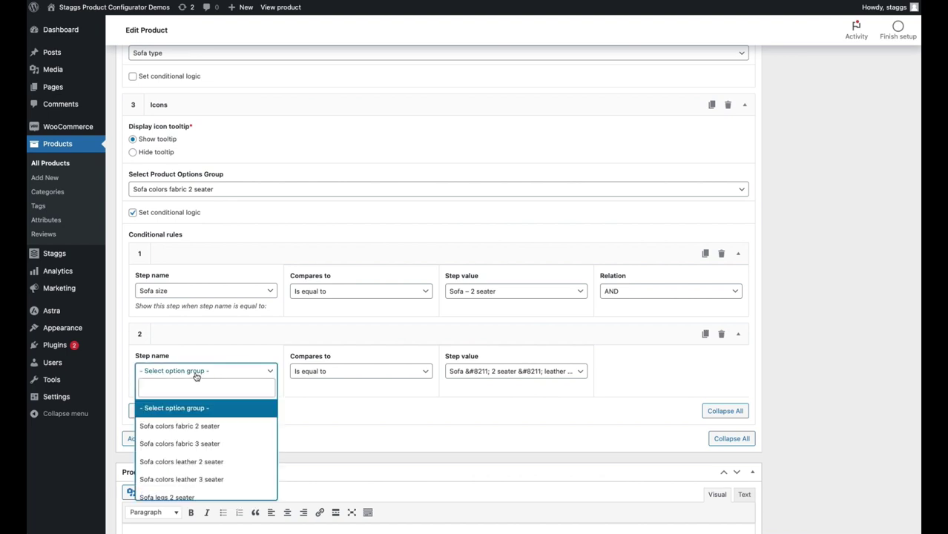
scroll(207, 454, "down", 2)
left_click(208, 490)
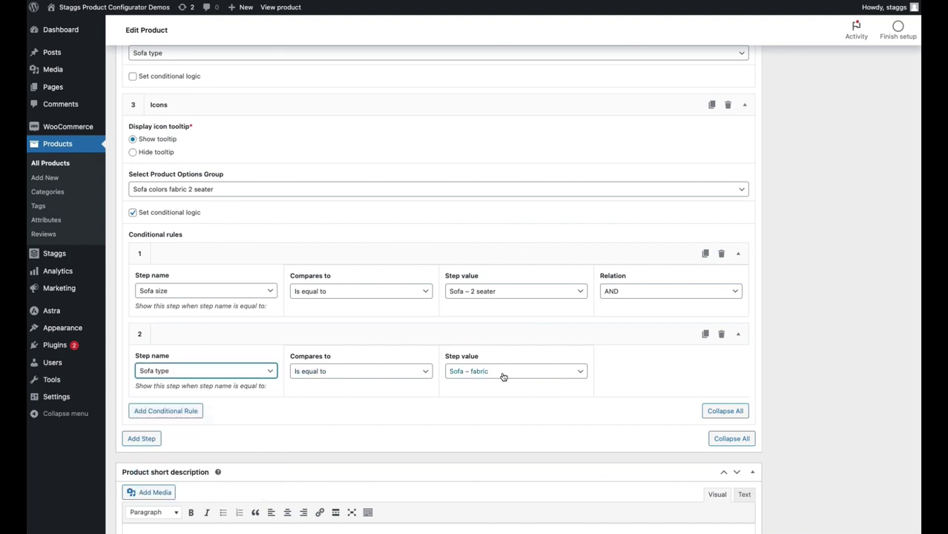
Step: Add another Icons configurator step as step 4 and assign it the "Sofa colors fabric 3 seater" options group
left_click(144, 438)
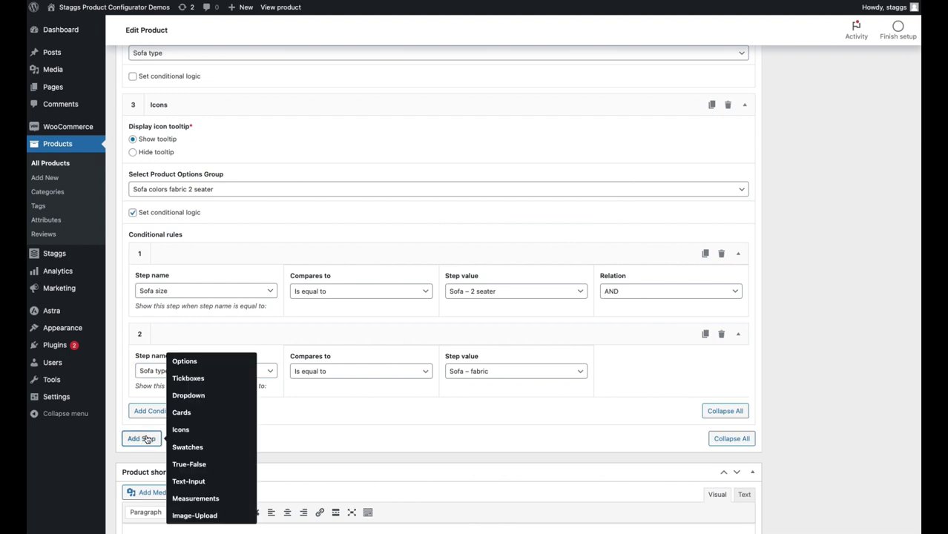
left_click(180, 430)
scroll(179, 429, "down", 3)
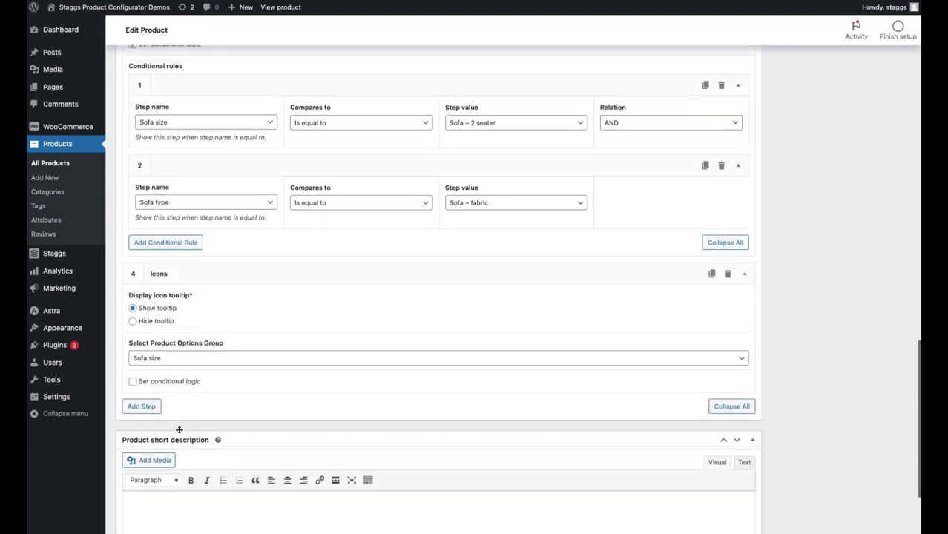
left_click(175, 338)
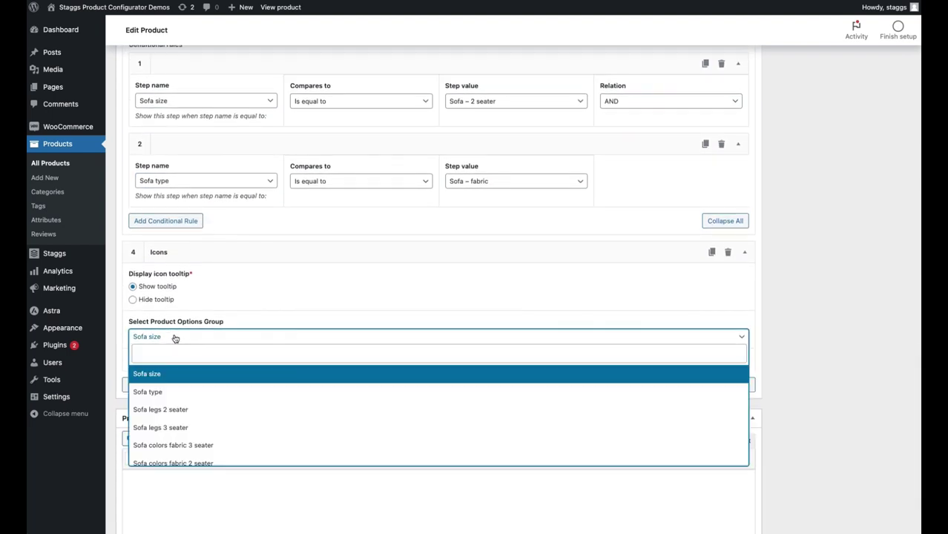
scroll(205, 415, "down", 1)
left_click(205, 413)
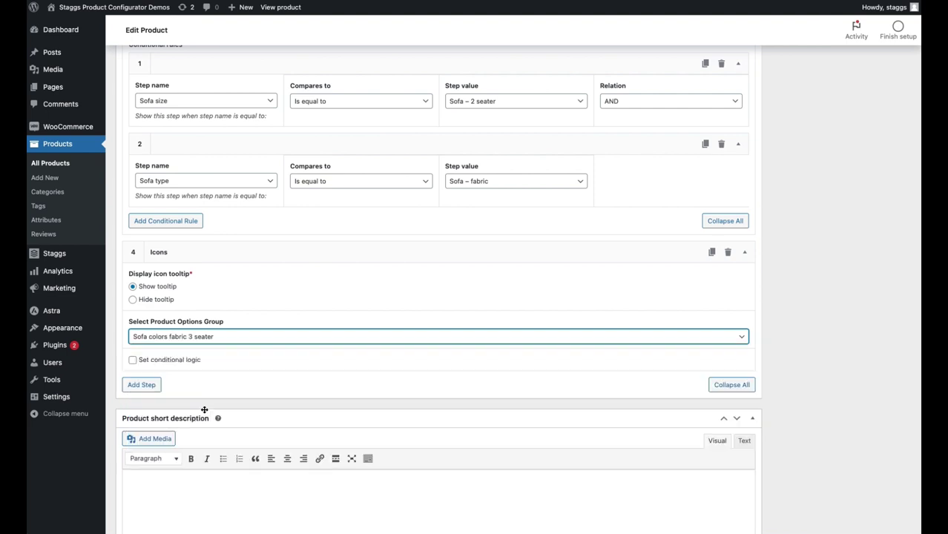
Step: Enable conditional logic for the 3 seater fabric colors step and add a rule that Sofa size is equal to "Sofa – 3 seater"
left_click(176, 361)
scroll(196, 341, "down", 3)
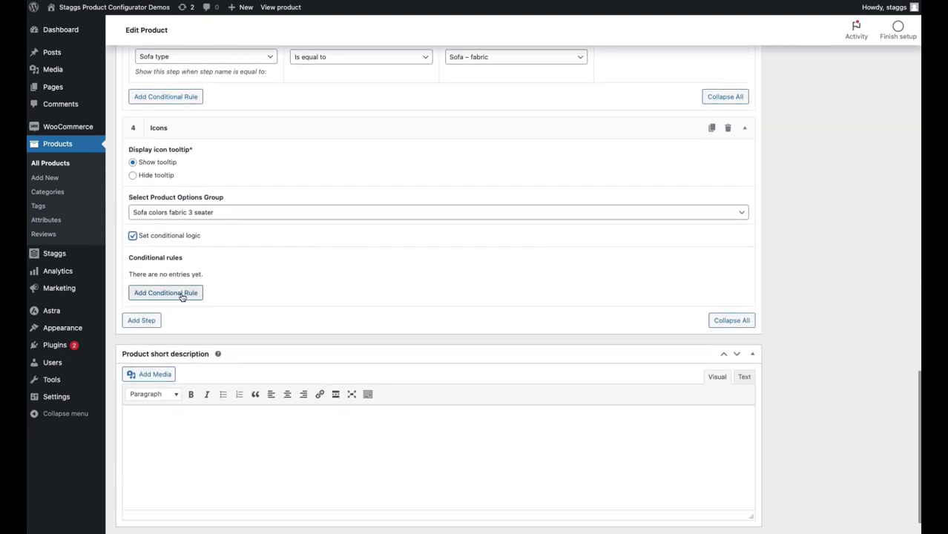
left_click(166, 293)
left_click(192, 314)
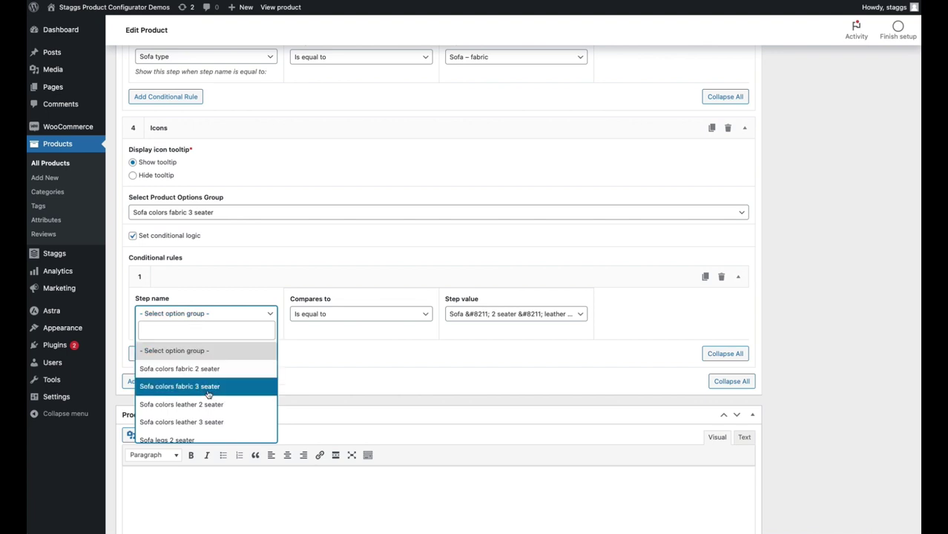
scroll(208, 394, "down", 3)
left_click(209, 417)
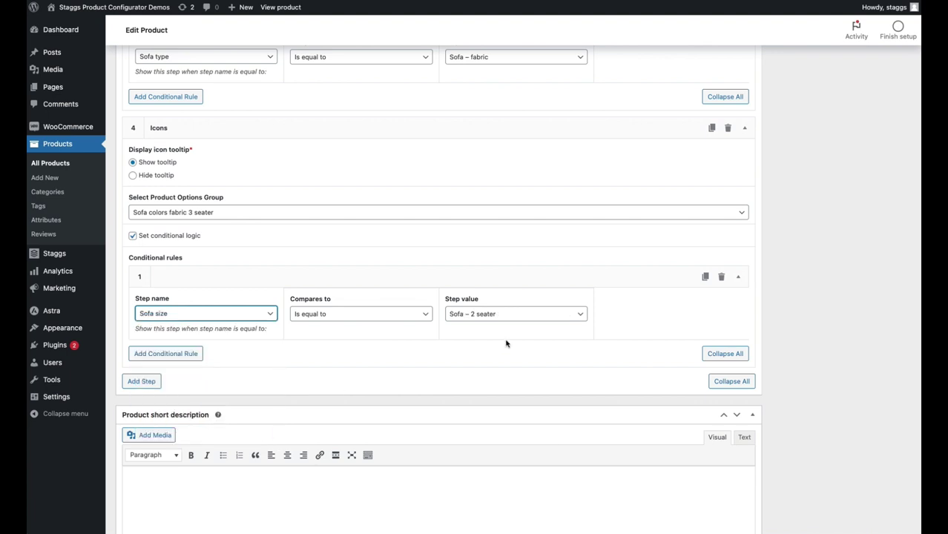
left_click(539, 323)
left_click(541, 372)
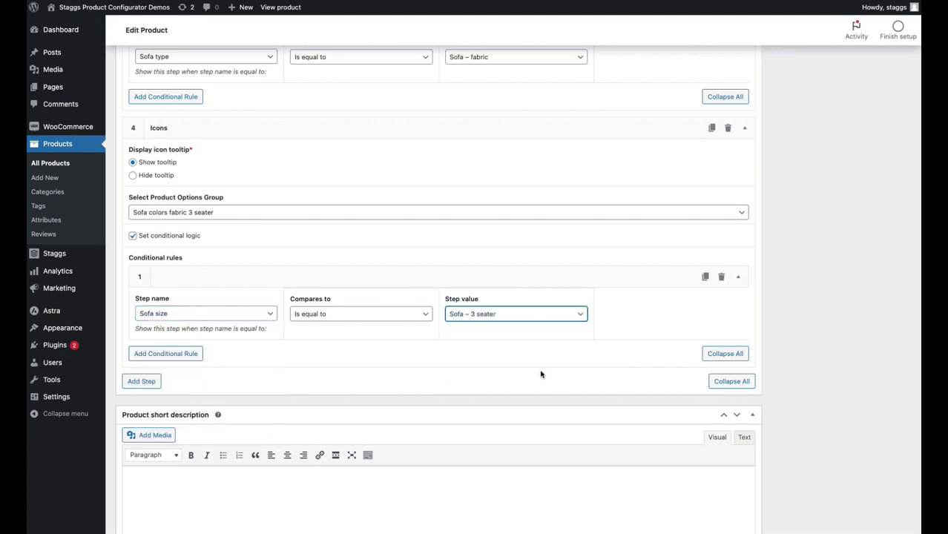
Step: Add a second rule to the 3 seater fabric colors step that Sofa type is equal to "Sofa – fabric", using the AND relation
left_click(188, 355)
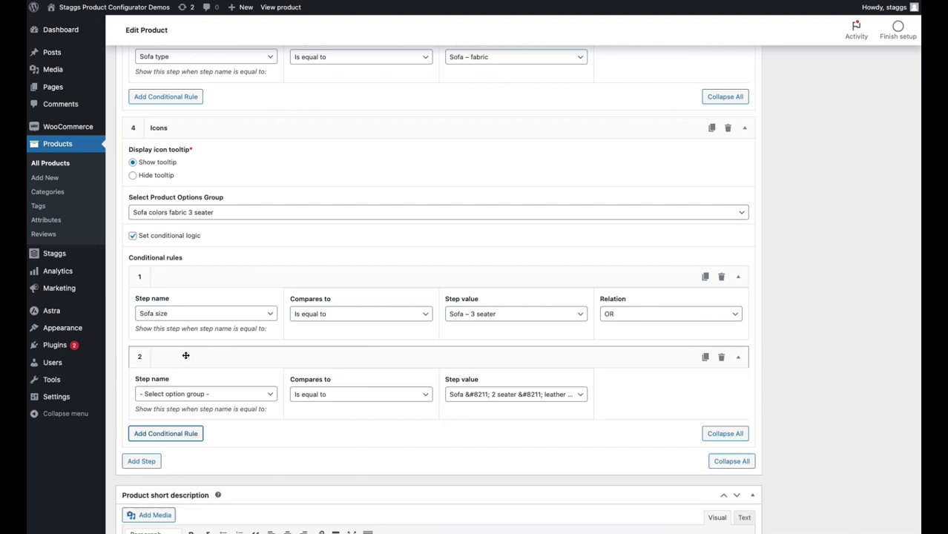
left_click(632, 320)
left_click(631, 367)
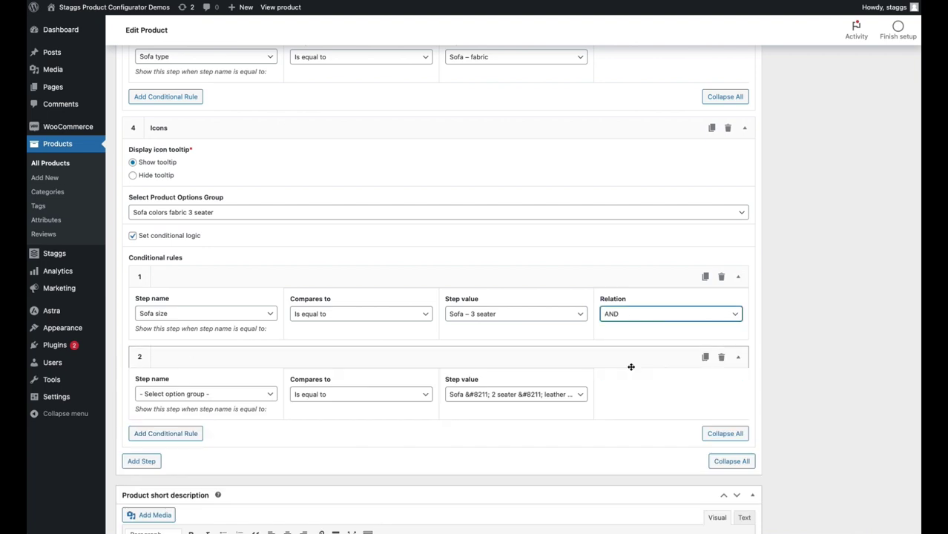
left_click(212, 398)
scroll(215, 497, "down", 2)
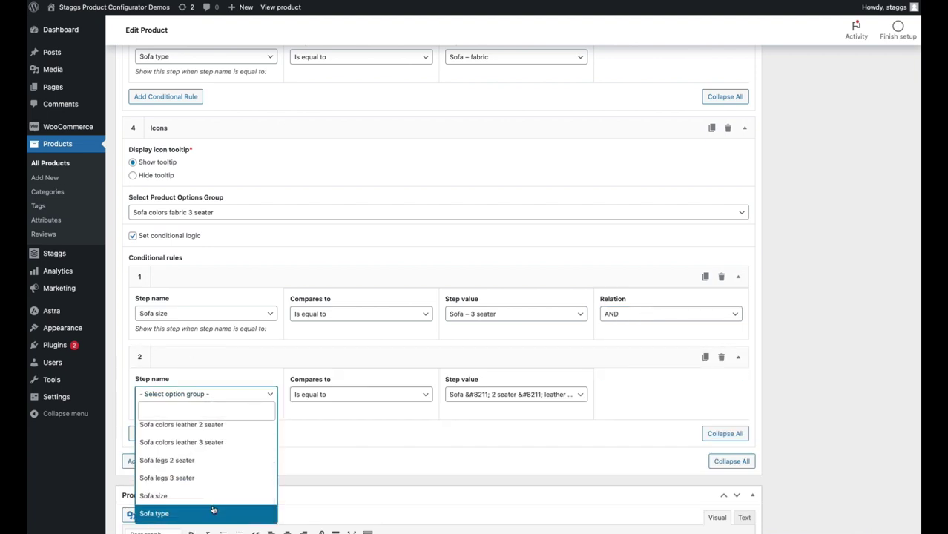
left_click(213, 511)
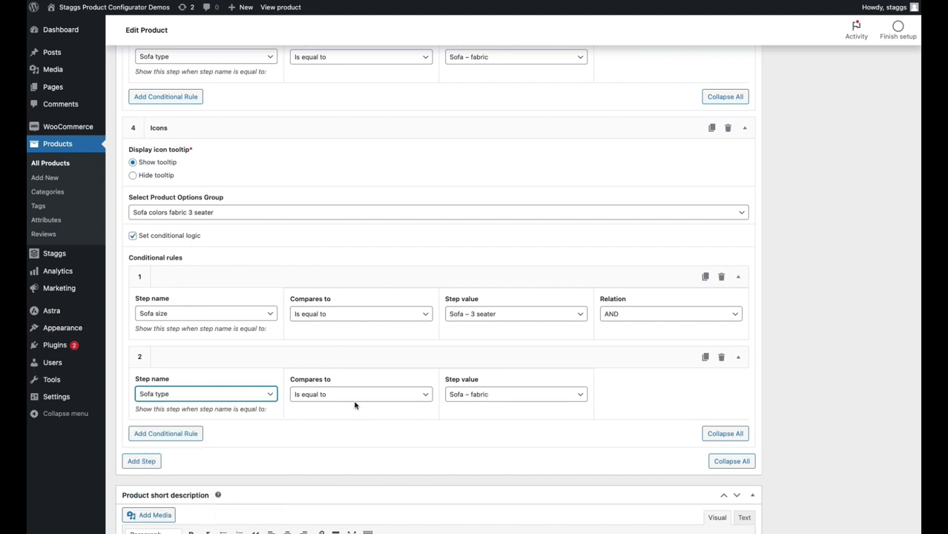
Step: Add an Icons configurator step as step 5 and assign it the "Sofa colors leather 2 seater" options group
scroll(477, 383, "down", 1)
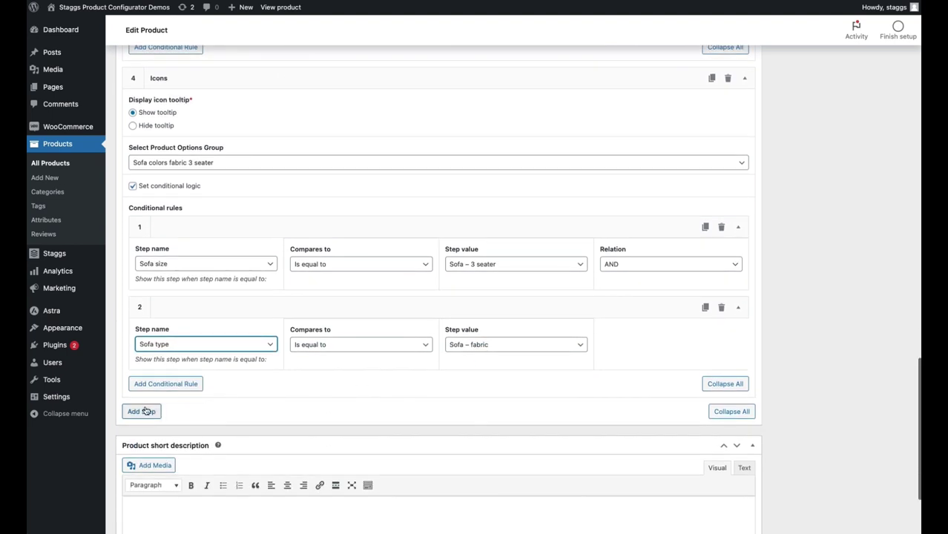
left_click(146, 411)
left_click(181, 404)
scroll(192, 405, "down", 3)
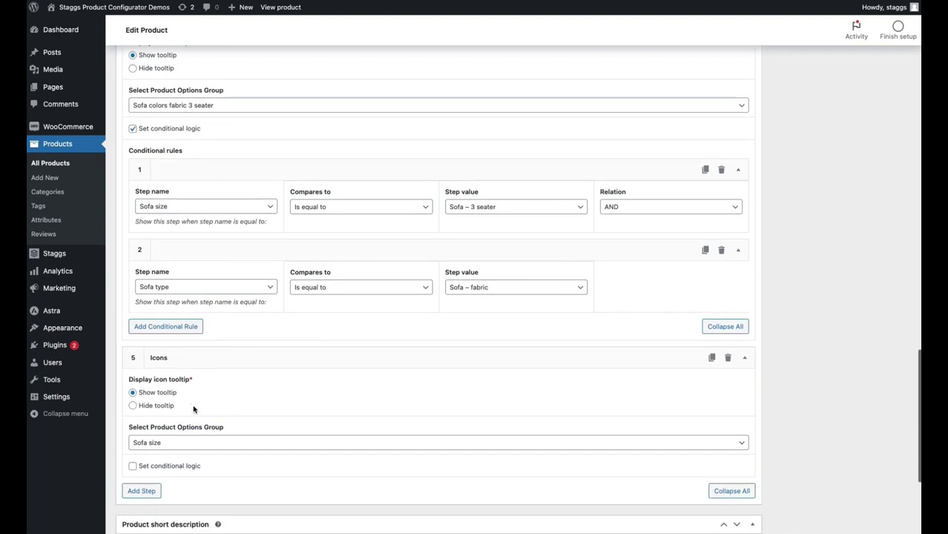
left_click(181, 317)
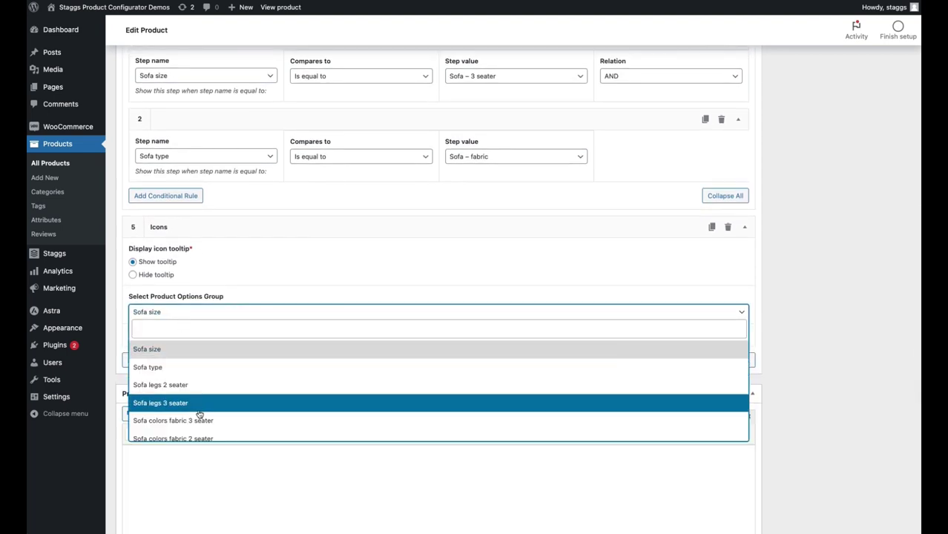
scroll(202, 415, "down", 1)
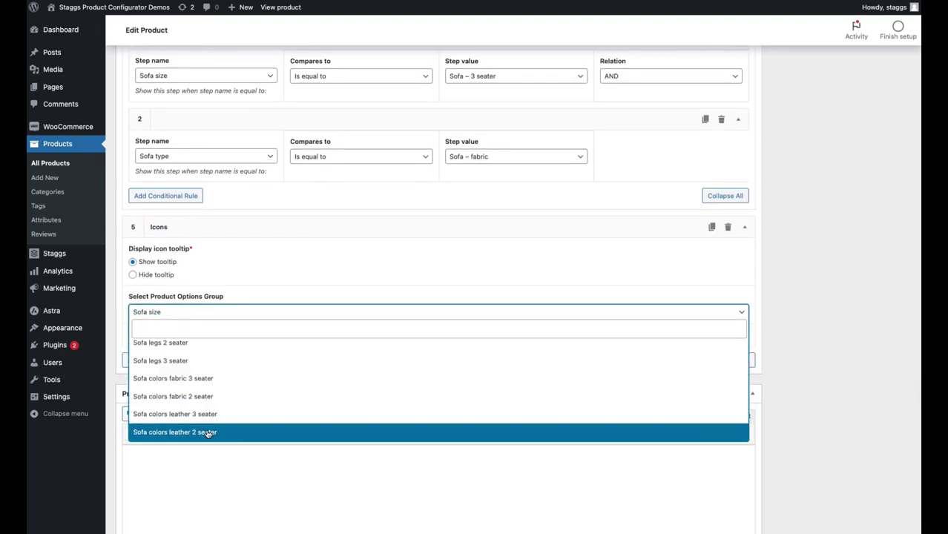
left_click(205, 431)
Step: Enable conditional logic for the 2 seater leather colors step and add a rule that Sofa size is equal to "Sofa – 2 seater"
scroll(217, 320, "down", 1)
left_click(187, 291)
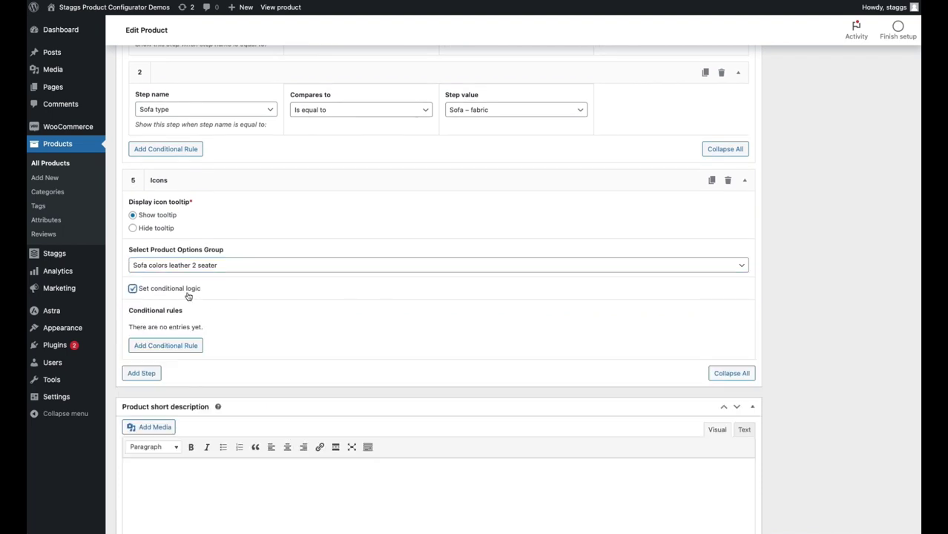
scroll(186, 294, "down", 1)
left_click(187, 293)
left_click(191, 313)
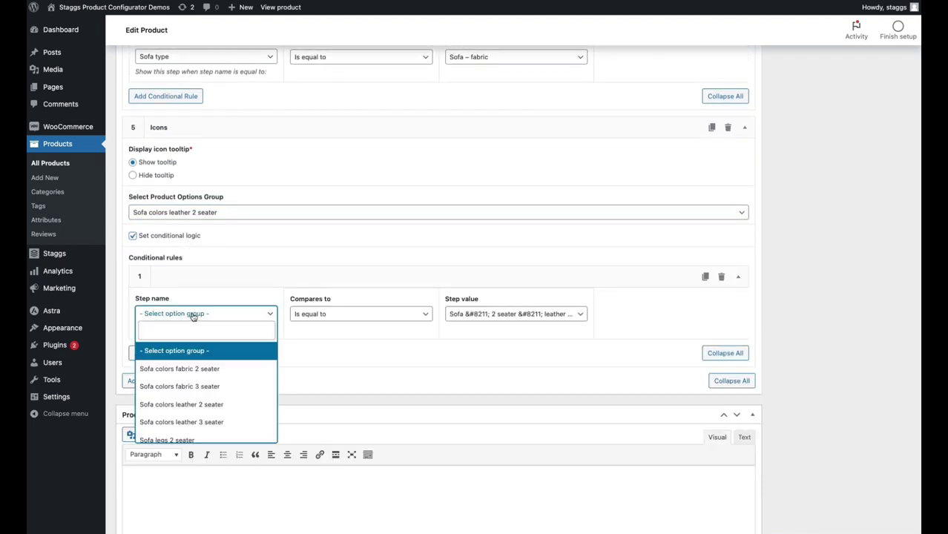
scroll(207, 397, "down", 3)
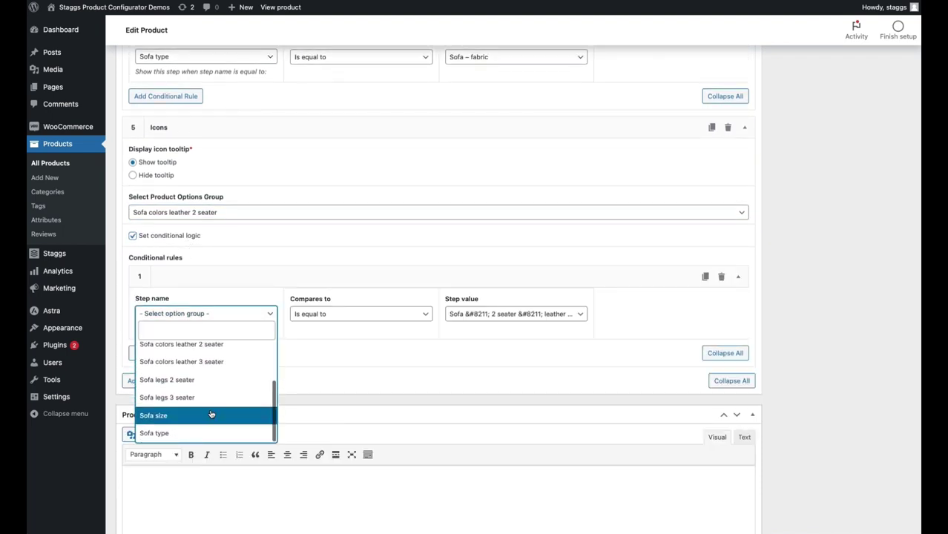
left_click(211, 414)
left_click(466, 321)
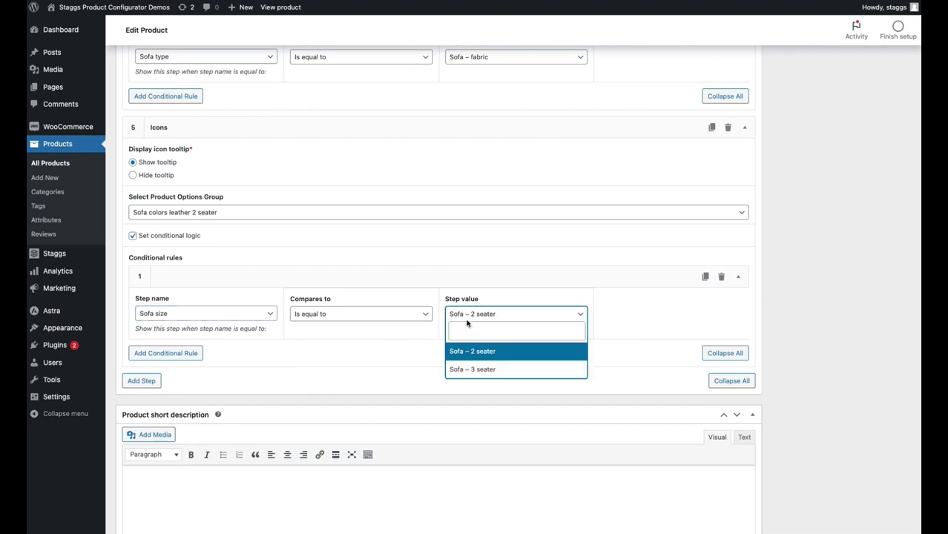
left_click(486, 356)
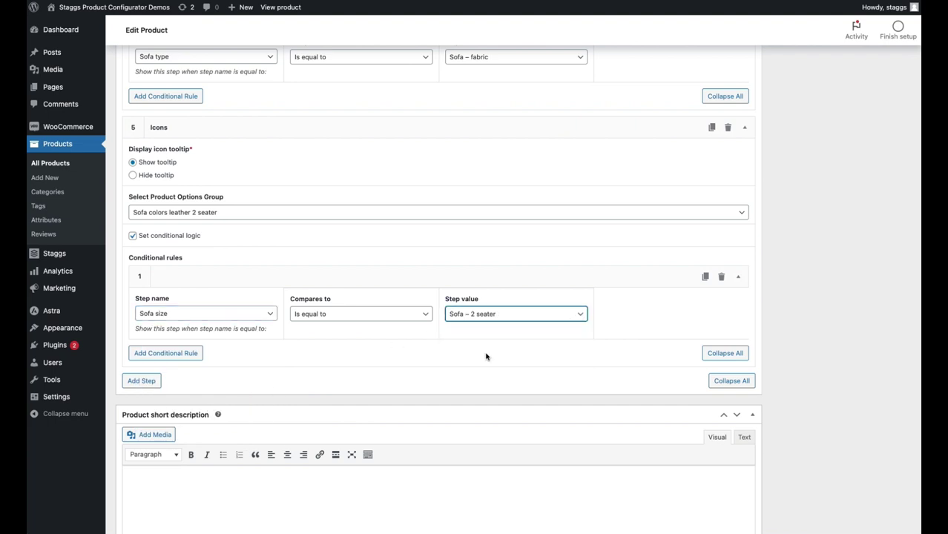
Step: Add a second rule to the 2 seater leather colors step that Sofa type is equal to "Sofa – leather", using the AND relation
left_click(186, 354)
left_click(617, 317)
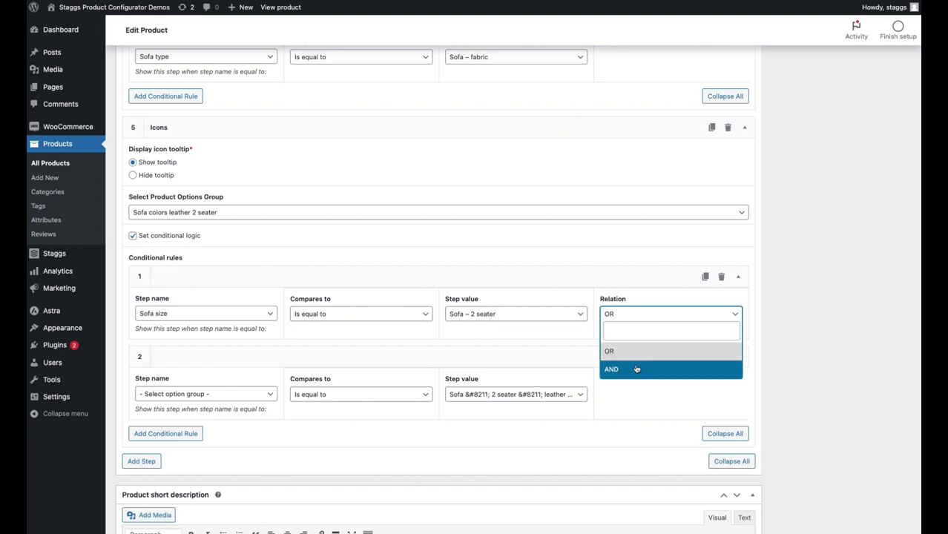
left_click(634, 369)
left_click(211, 397)
scroll(215, 453, "down", 3)
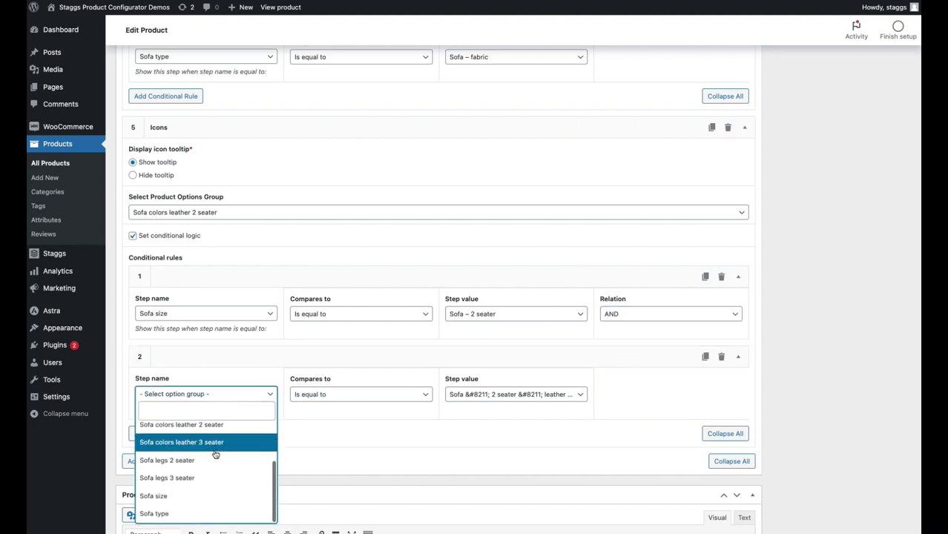
left_click(213, 510)
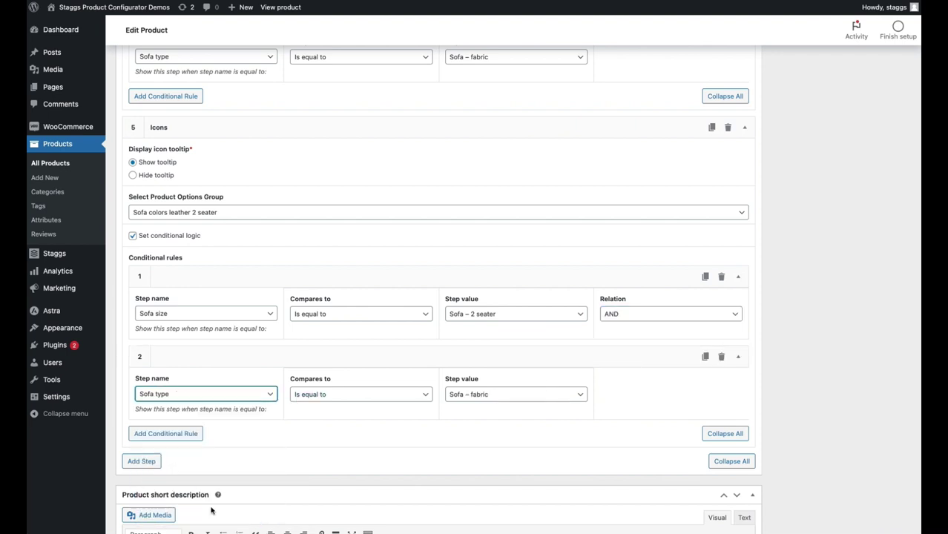
left_click(512, 397)
left_click(511, 451)
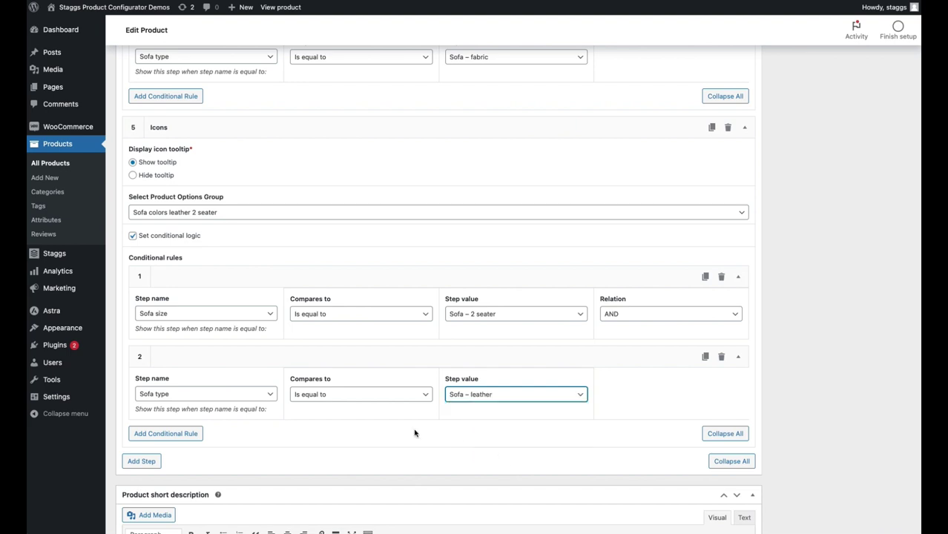
Step: Add an Icons configurator step as step 6 and assign it the "Sofa colors leather 3 seater" options group
left_click(153, 462)
left_click(190, 454)
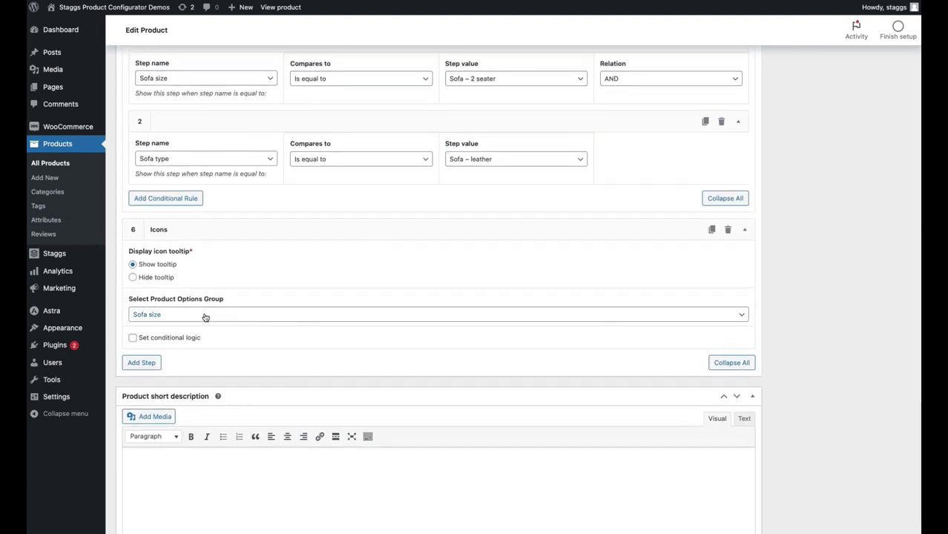
left_click(206, 317)
scroll(210, 419, "down", 2)
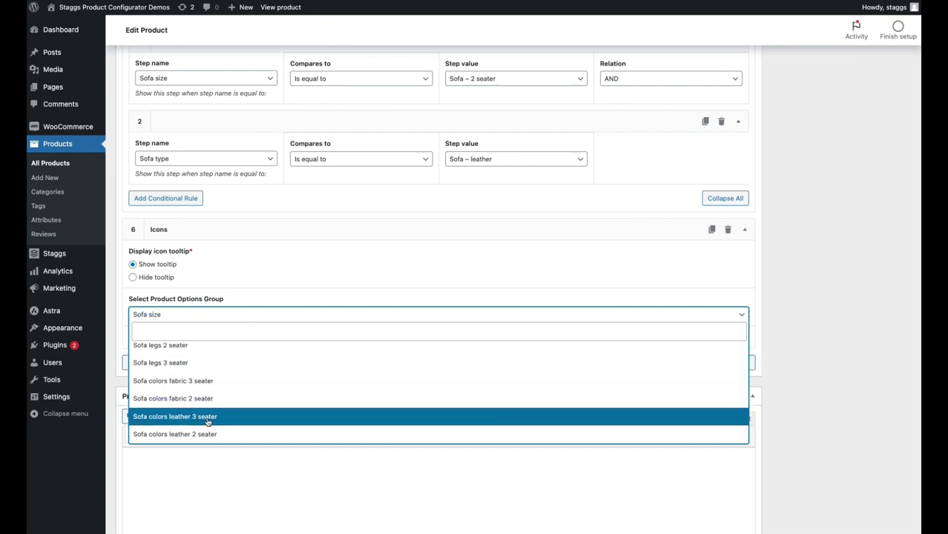
left_click(208, 419)
Step: Enable conditional logic for the 3 seater leather colors step and add a rule that Sofa size is equal to "Sofa – 3 seater"
left_click(160, 339)
scroll(160, 338, "down", 2)
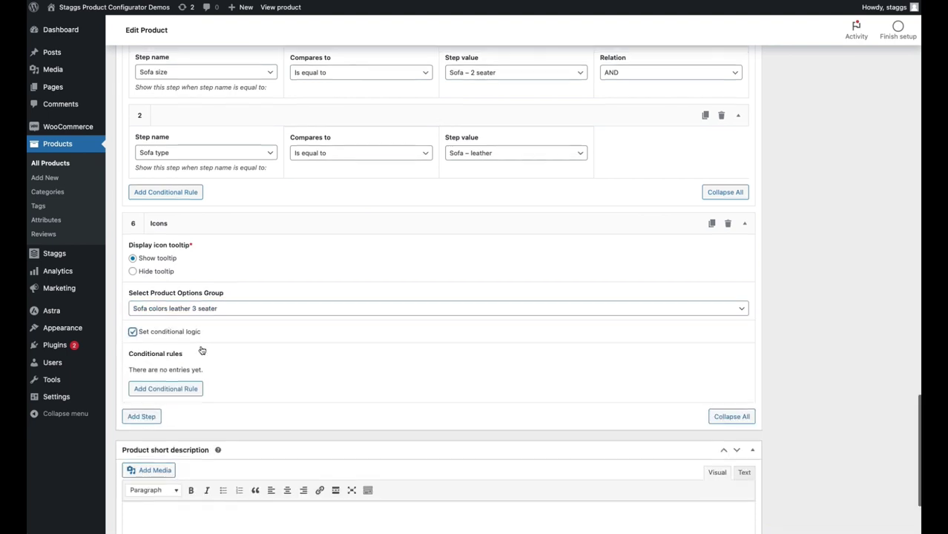
left_click(169, 327)
left_click(188, 348)
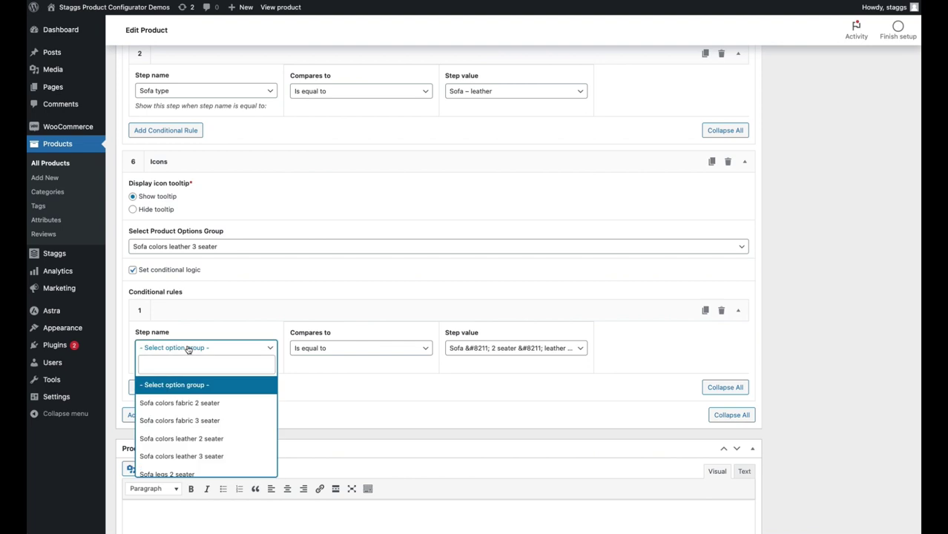
scroll(190, 404, "down", 2)
scroll(191, 412, "down", 1)
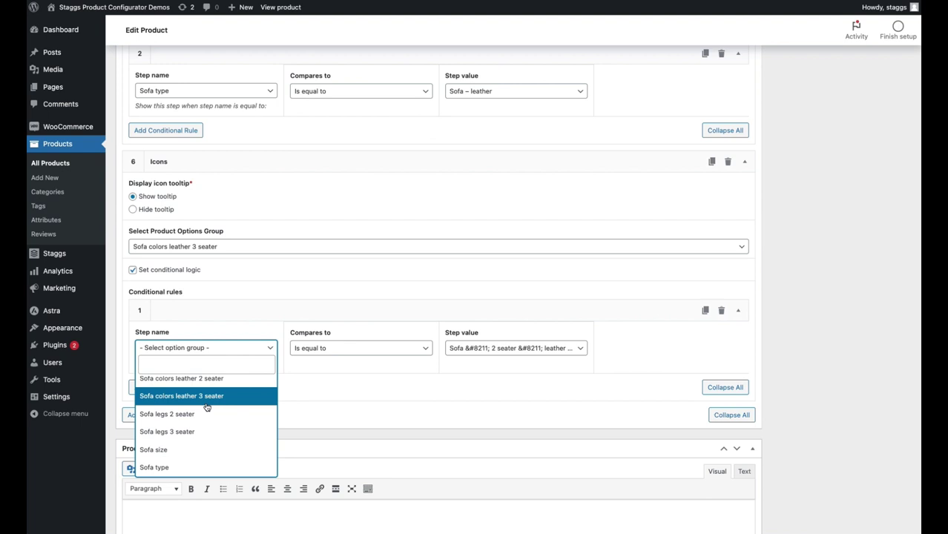
left_click(213, 450)
left_click(519, 348)
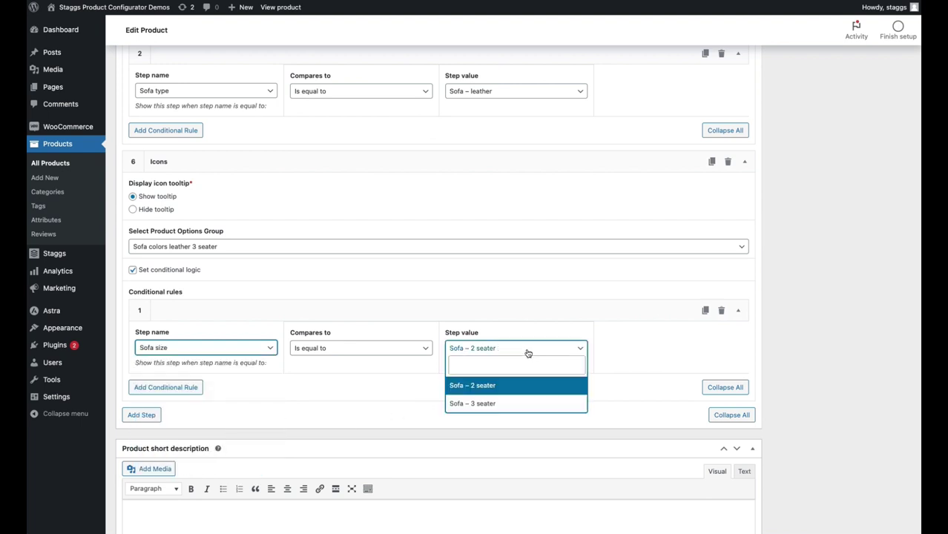
left_click(526, 403)
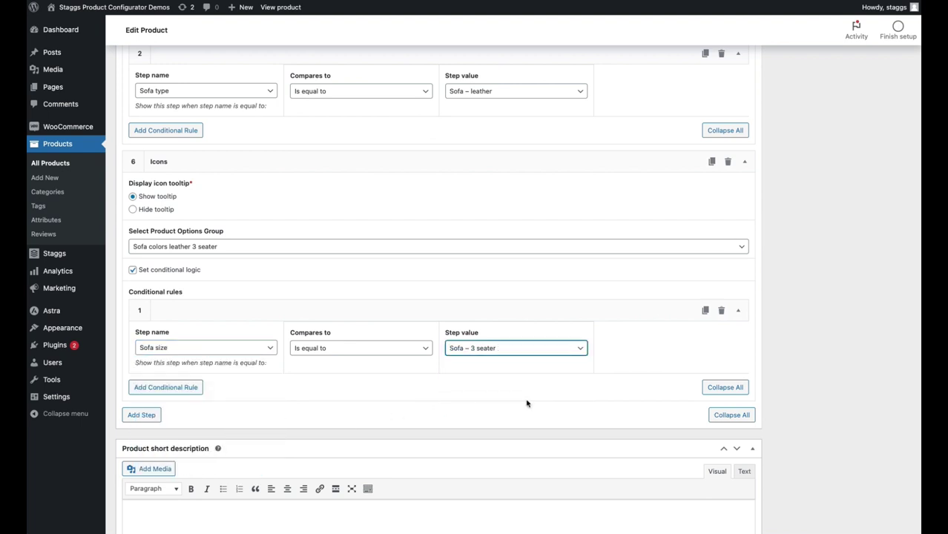
Step: Add a second rule to the 3 seater leather colors step that Sofa type is equal to "Sofa – leather", using the AND relation
left_click(178, 387)
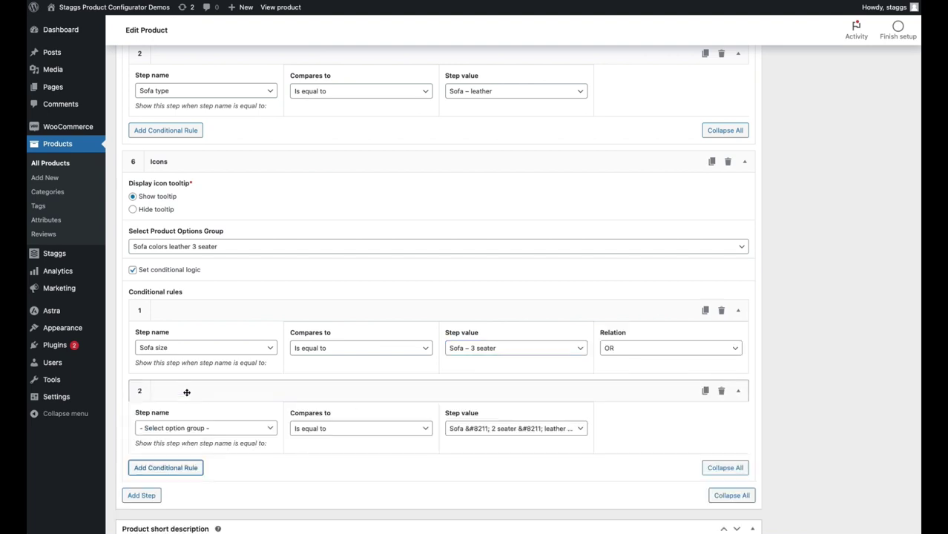
left_click(642, 350)
left_click(638, 398)
scroll(637, 399, "down", 5)
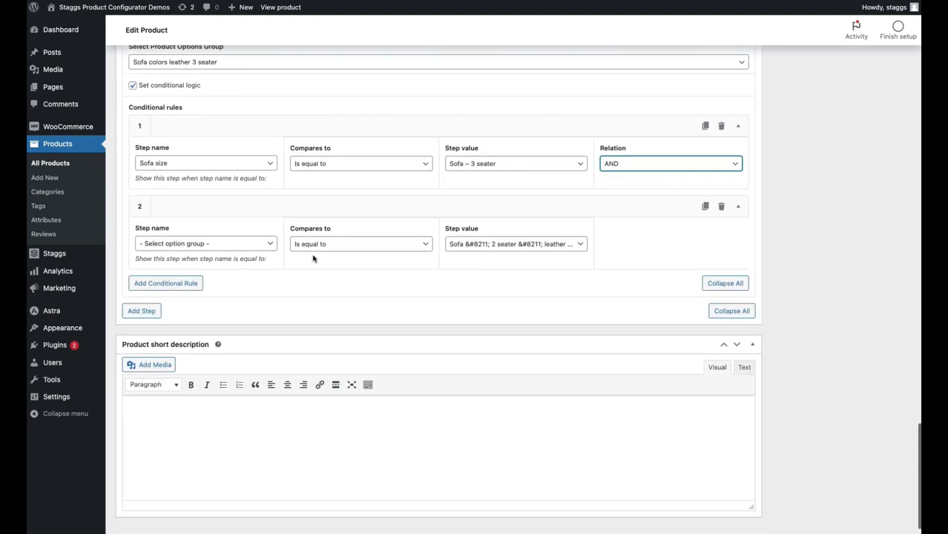
left_click(221, 243)
scroll(221, 313, "down", 2)
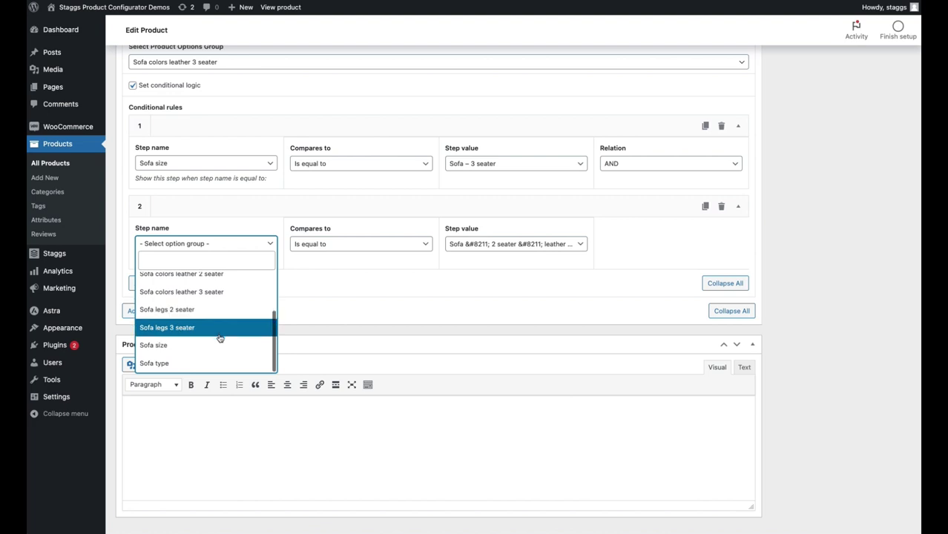
left_click(220, 359)
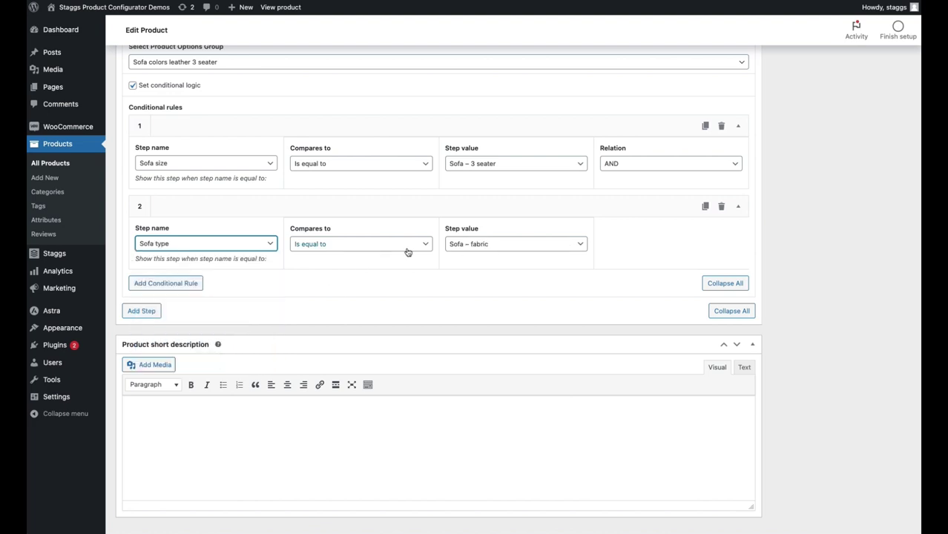
left_click(488, 245)
left_click(495, 299)
Step: Add an Options configurator step as step 7 and assign it the "Sofa legs 2 seater" options group
scroll(494, 299, "up", 1)
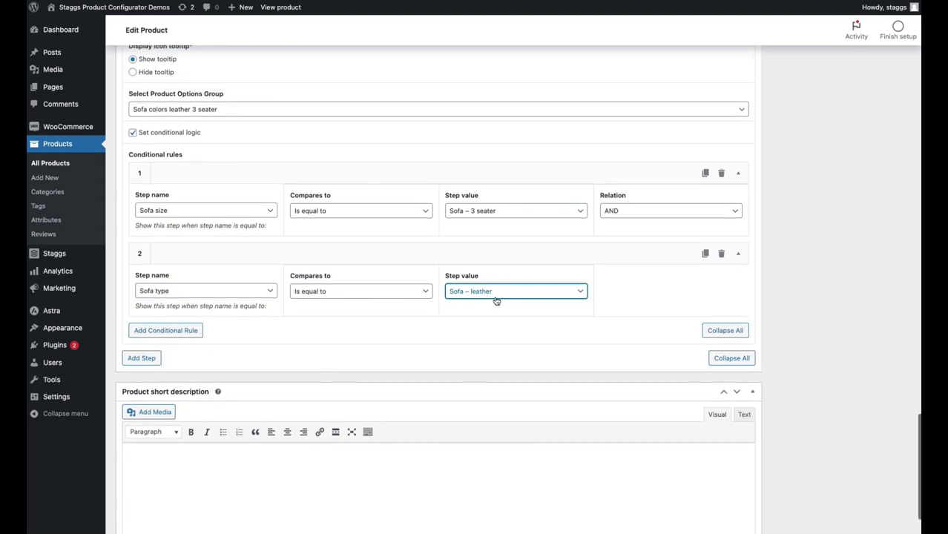
scroll(495, 338, "up", 1)
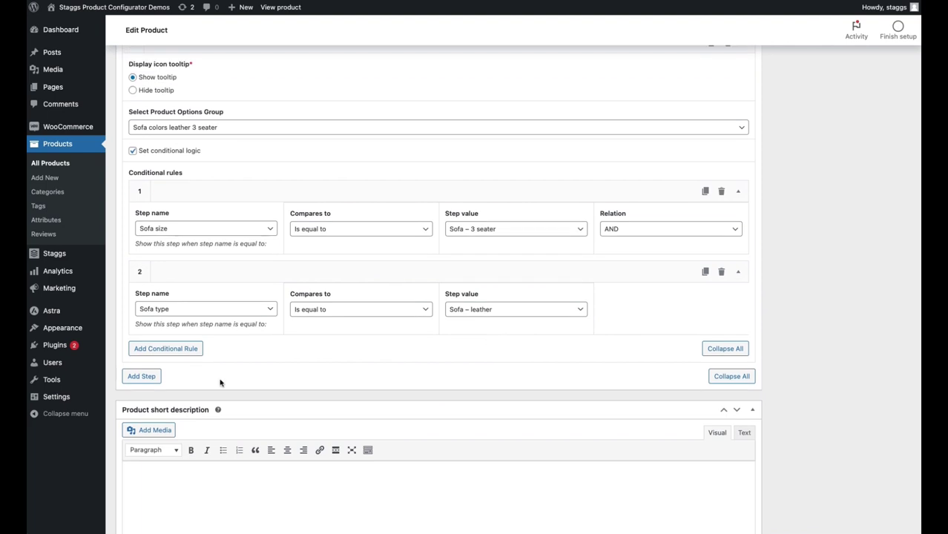
left_click(142, 377)
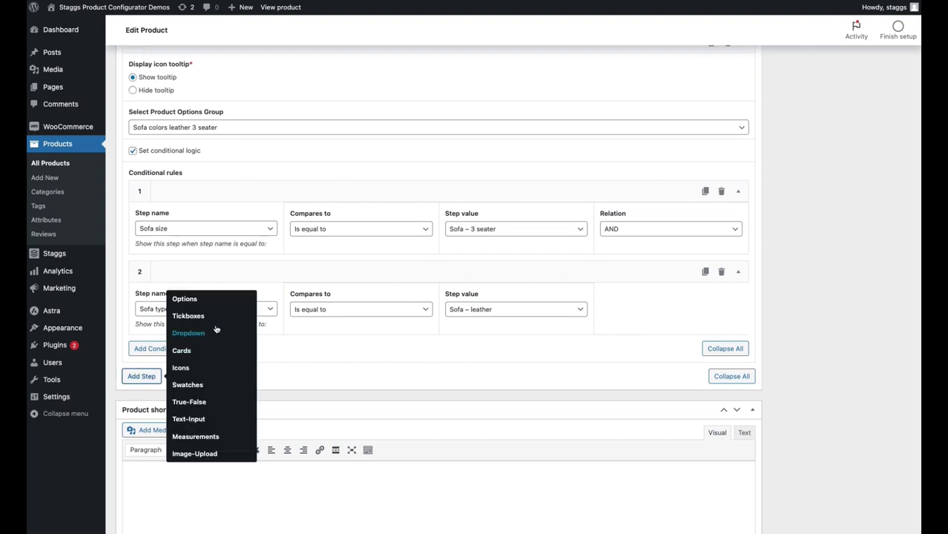
left_click(209, 298)
scroll(209, 298, "down", 2)
scroll(209, 299, "down", 2)
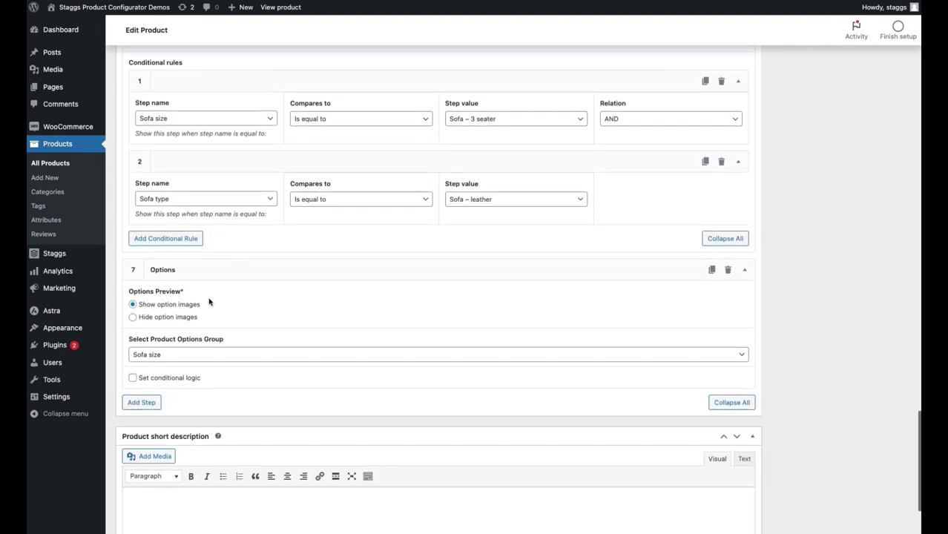
left_click(195, 320)
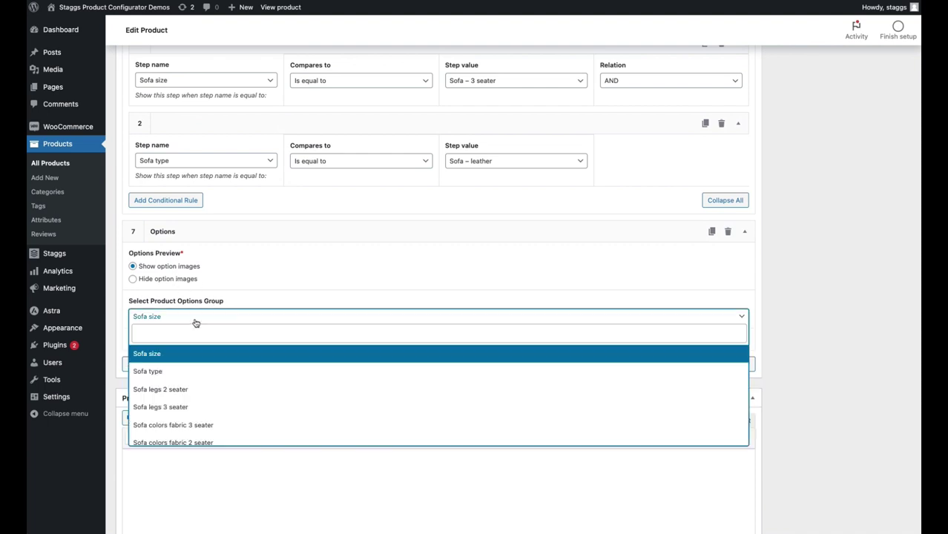
scroll(216, 357, "down", 2)
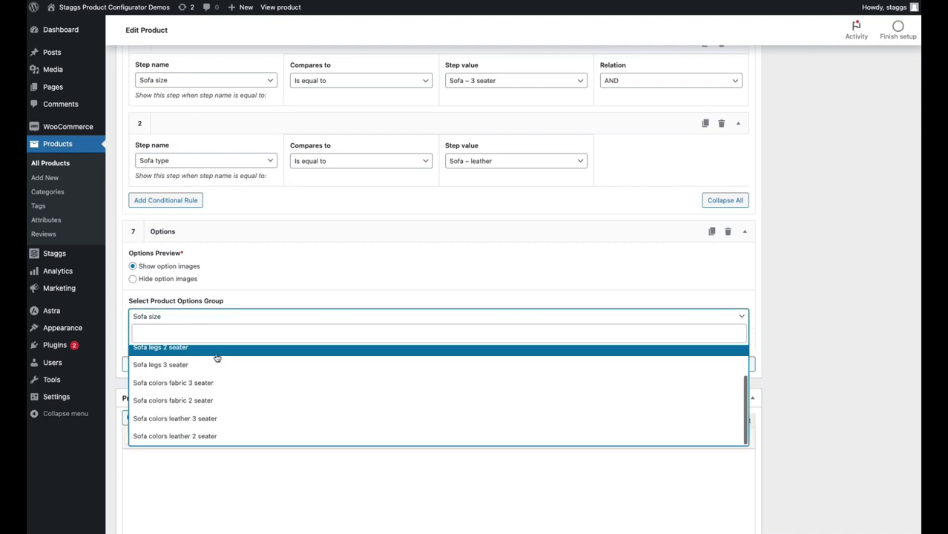
left_click(217, 348)
Step: Enable conditional logic for the 2 seater legs step and add a rule that Sofa size is equal to "Sofa – 2 seater"
left_click(191, 341)
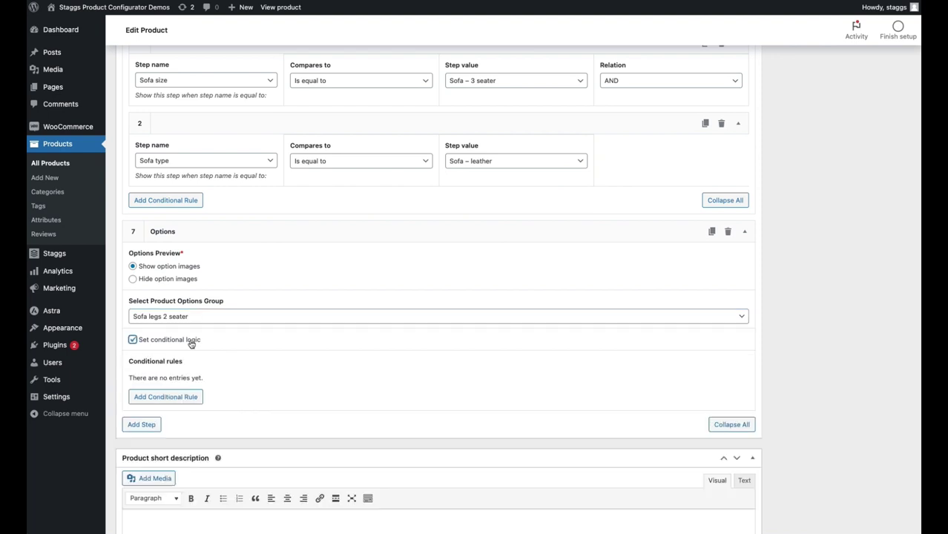
left_click(192, 394)
scroll(200, 386, "down", 1)
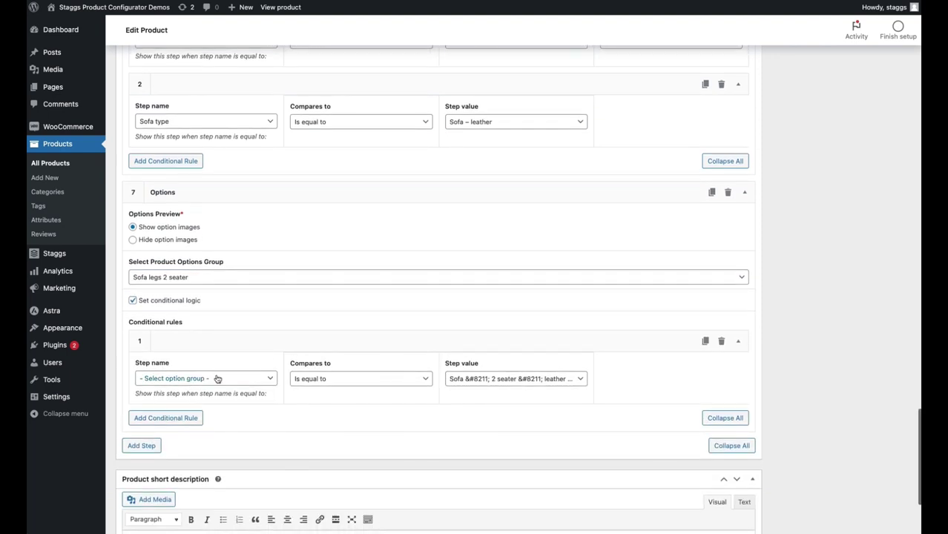
left_click(219, 377)
scroll(211, 464, "down", 2)
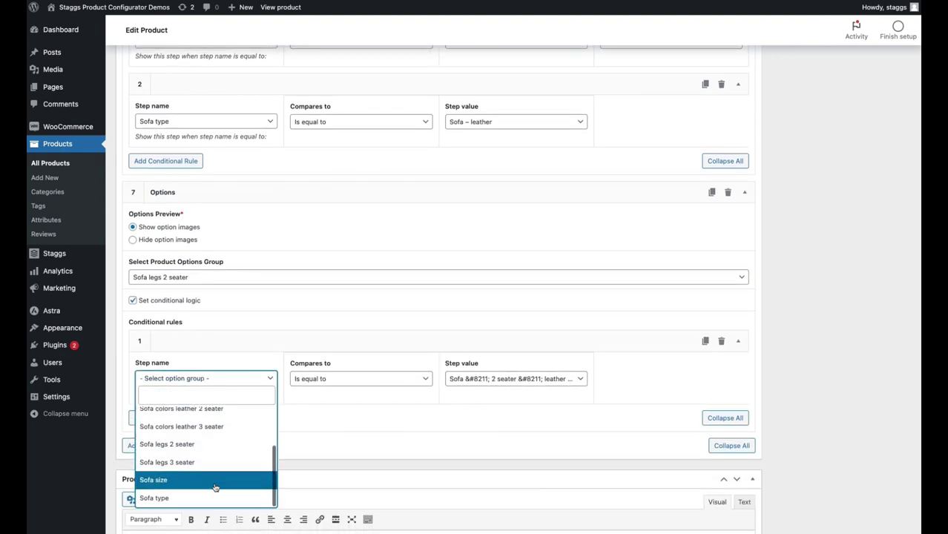
left_click(215, 482)
scroll(401, 401, "down", 1)
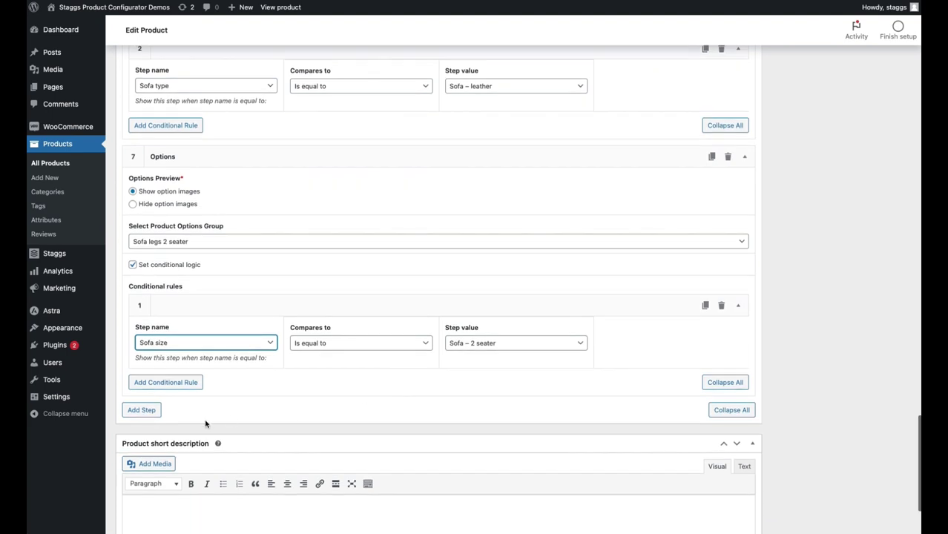
Step: Add an Options configurator step as step 8 and assign it the "Sofa legs 3 seater" options group
left_click(145, 412)
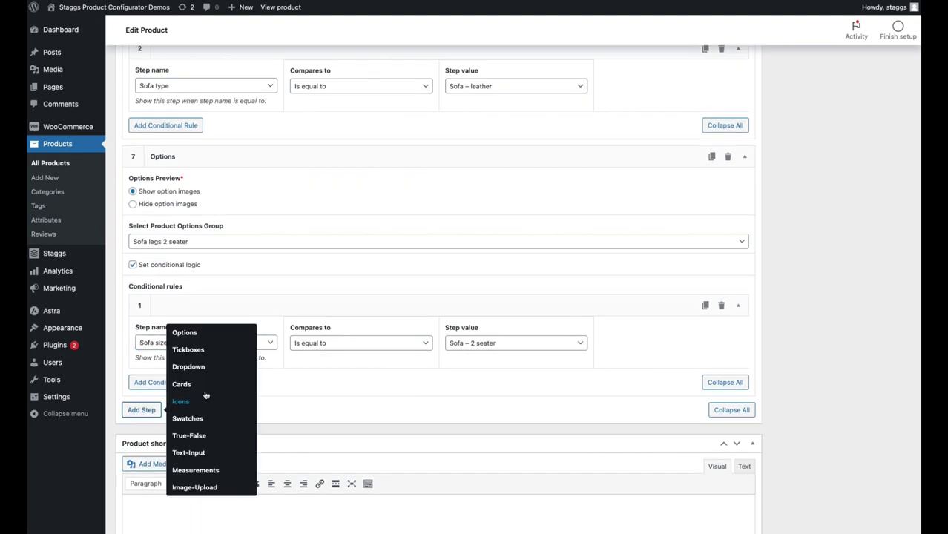
left_click(248, 335)
scroll(245, 339, "down", 4)
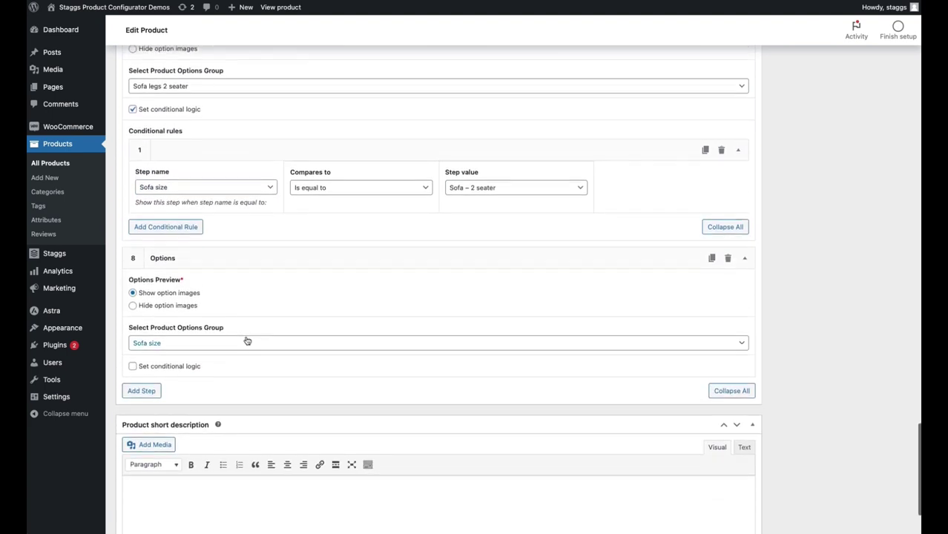
left_click(192, 334)
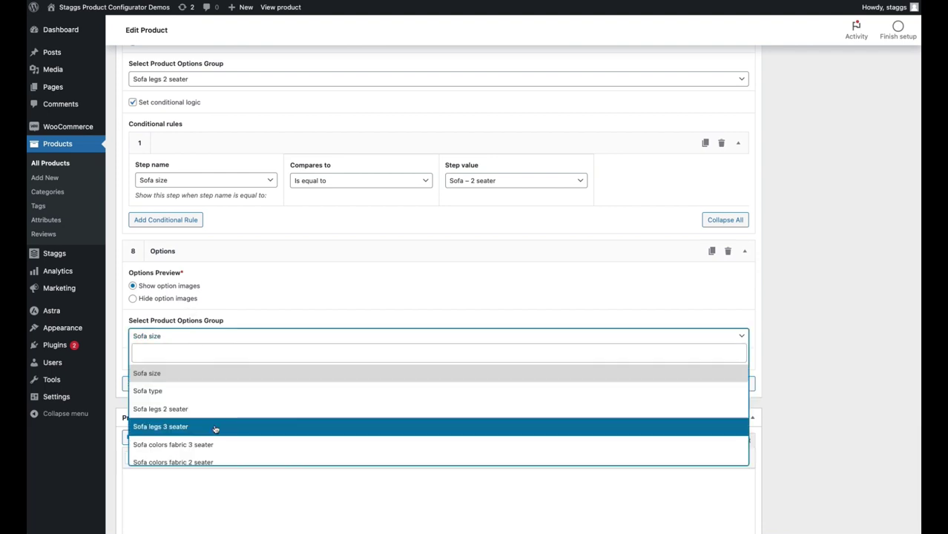
scroll(215, 403, "down", 2)
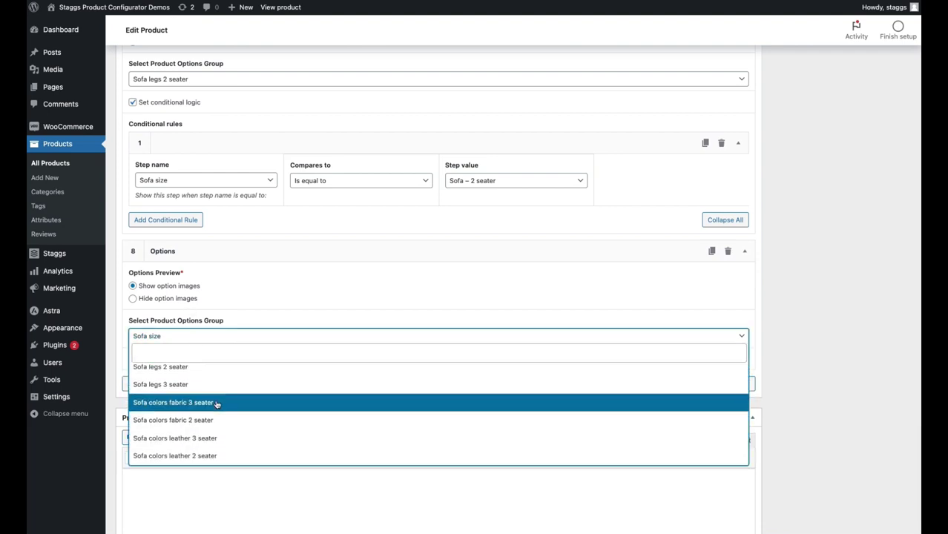
left_click(220, 386)
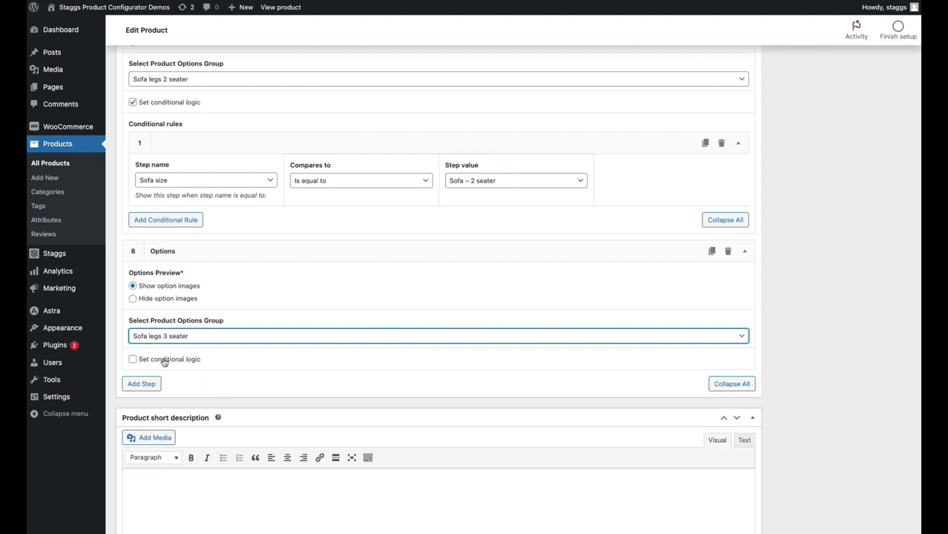
Step: Enable conditional logic for the 3 seater legs step and add a rule that Sofa size is equal to "Sofa – 3 seater"
left_click(165, 360)
scroll(185, 375, "down", 1)
left_click(195, 391)
scroll(191, 385, "down", 2)
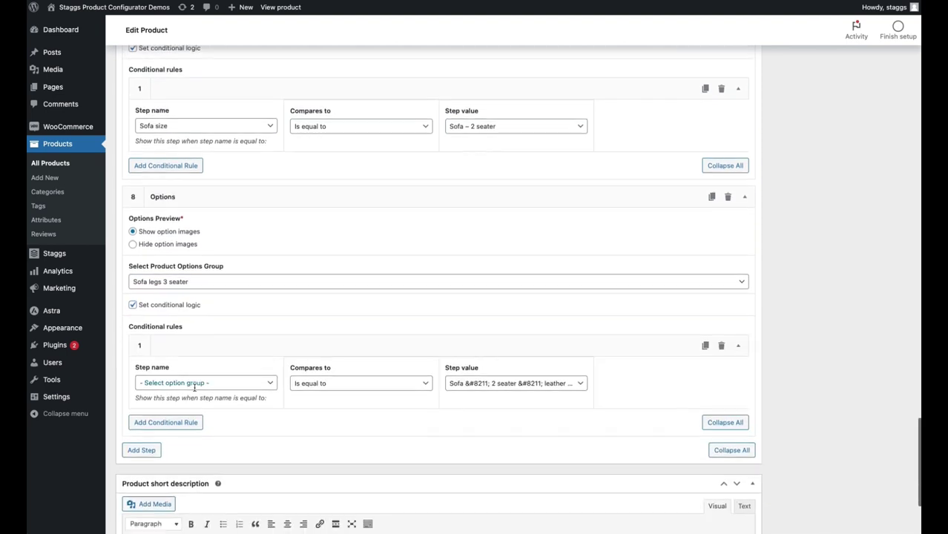
left_click(208, 359)
scroll(211, 460, "down", 2)
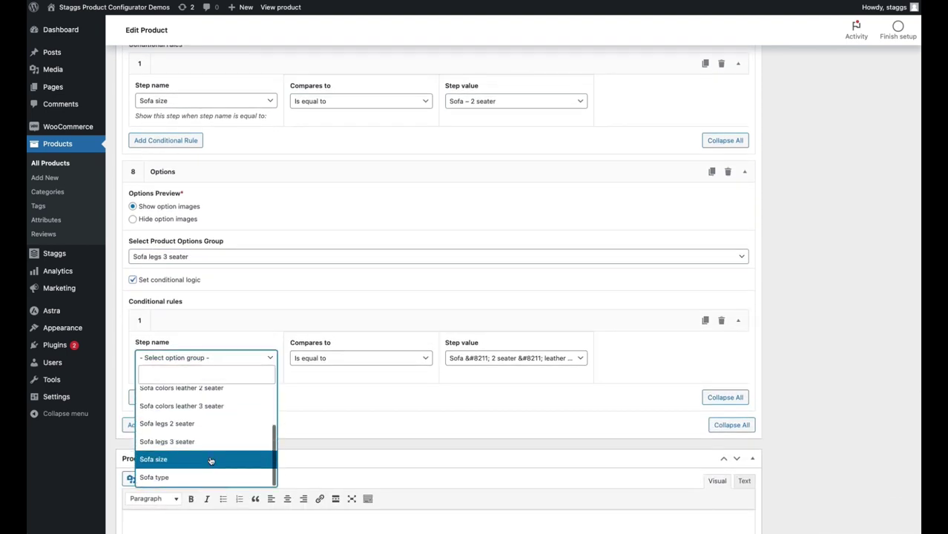
left_click(212, 457)
left_click(487, 357)
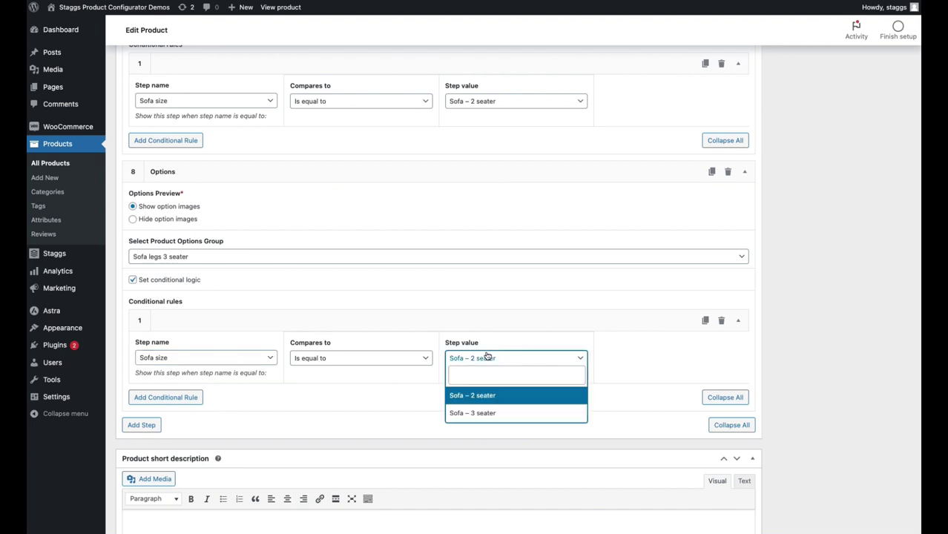
left_click(490, 413)
Step: Save the Sofa product as a draft and open its preview
scroll(377, 412, "up", 5)
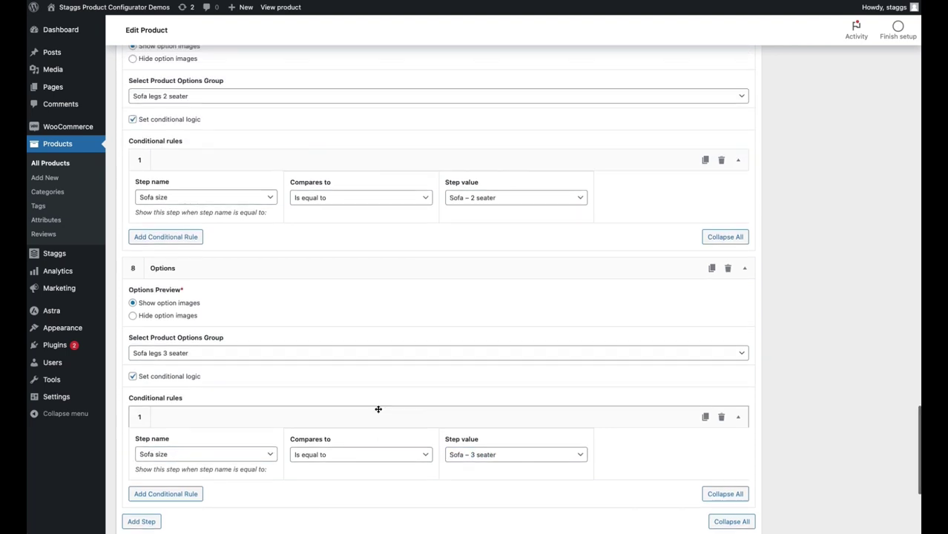
scroll(281, 345, "up", 1)
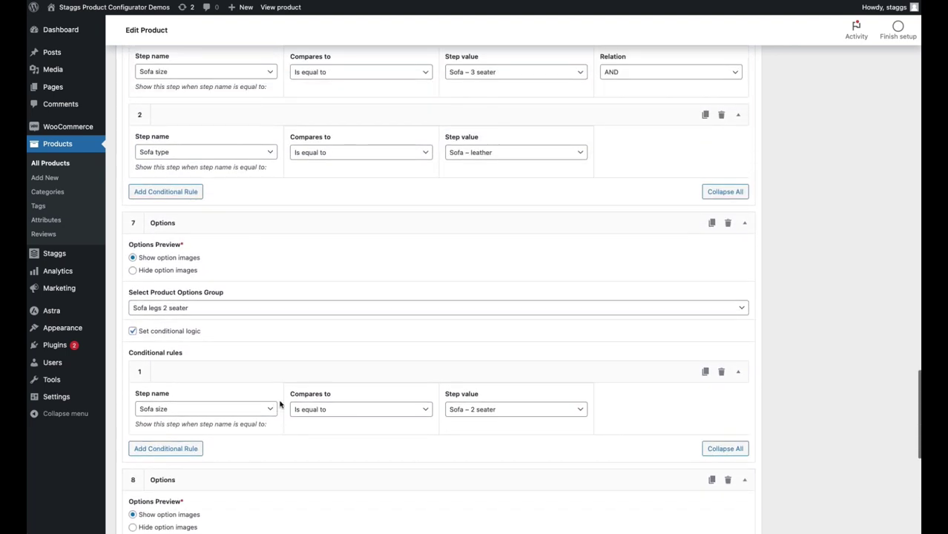
scroll(627, 373, "down", 3)
scroll(627, 373, "down", 3)
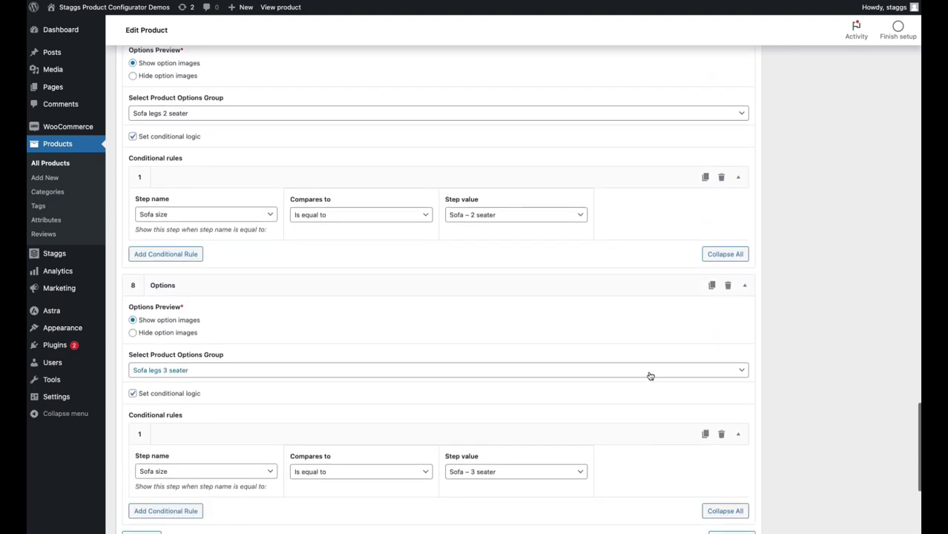
scroll(792, 392, "up", 20)
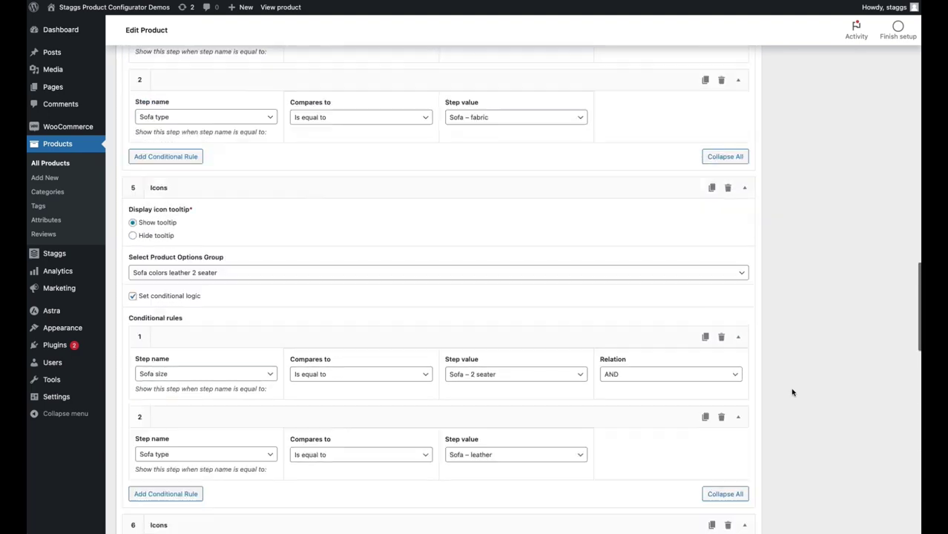
scroll(791, 392, "up", 20)
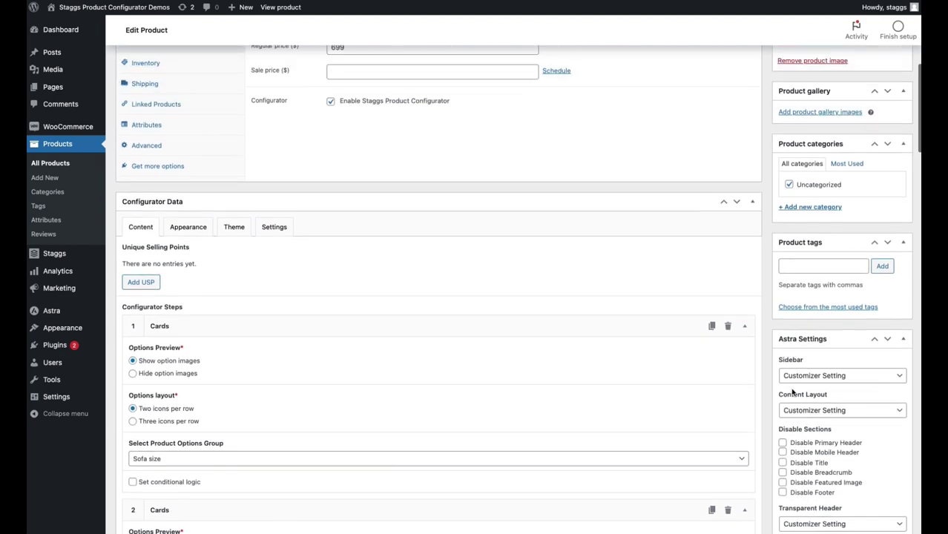
scroll(792, 393, "up", 2)
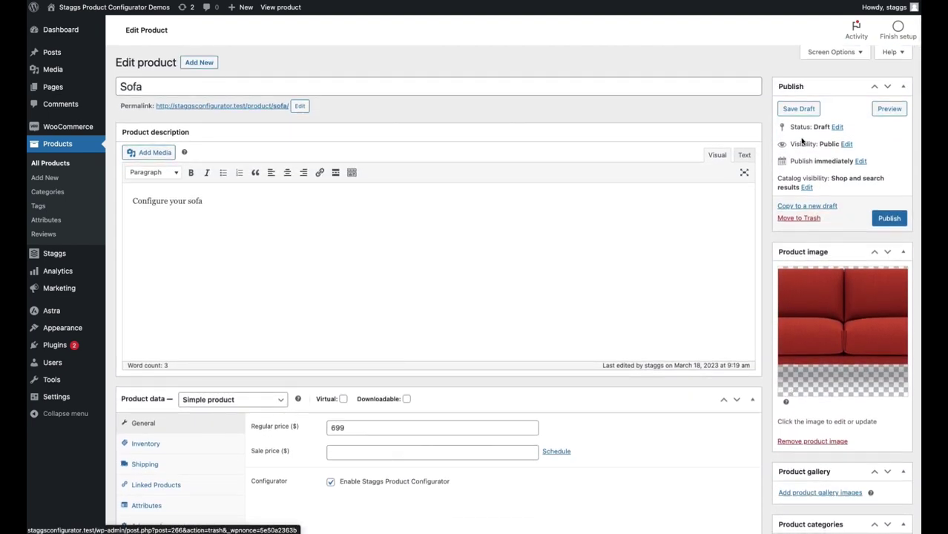
left_click(799, 108)
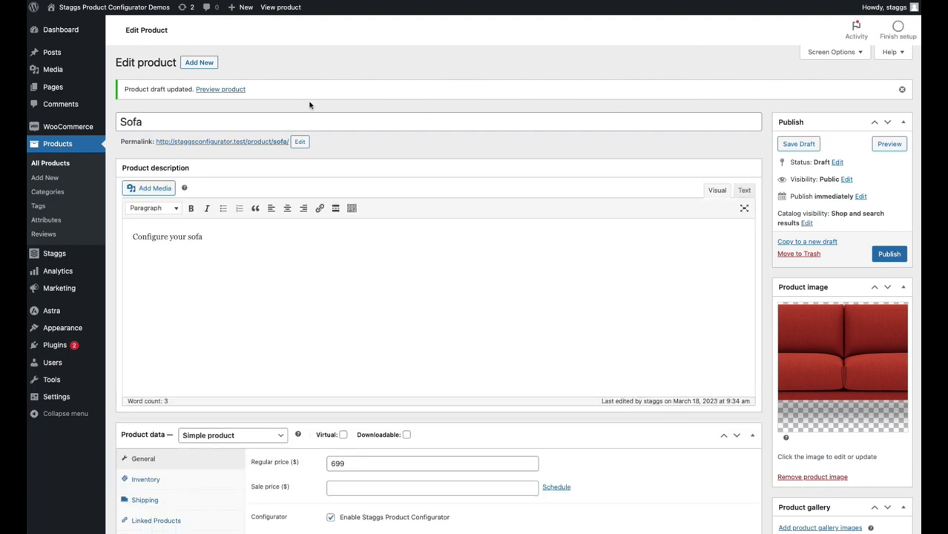
left_click(236, 91)
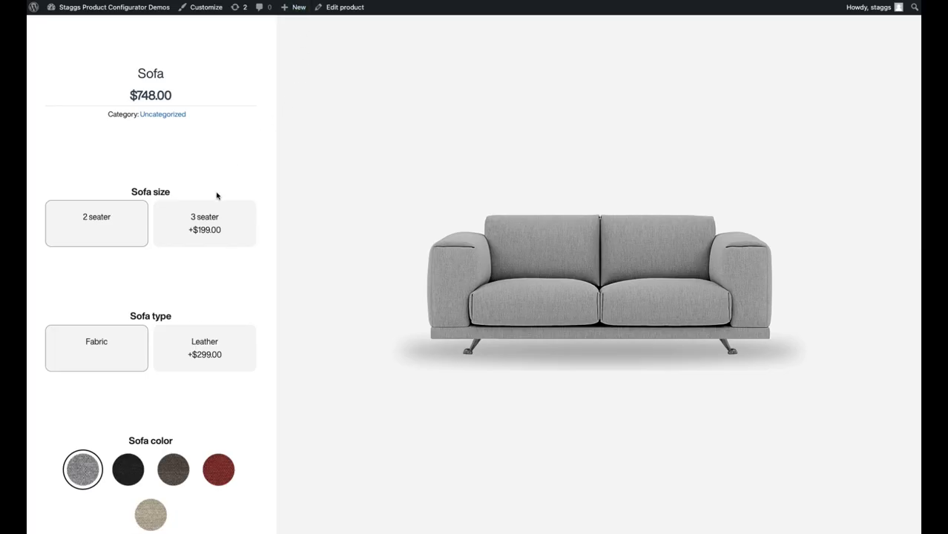
Step: Configure the previewed sofa as a 3 seater in brown fabric, trying the high legs before choosing the default legs
left_click(205, 234)
scroll(206, 234, "down", 3)
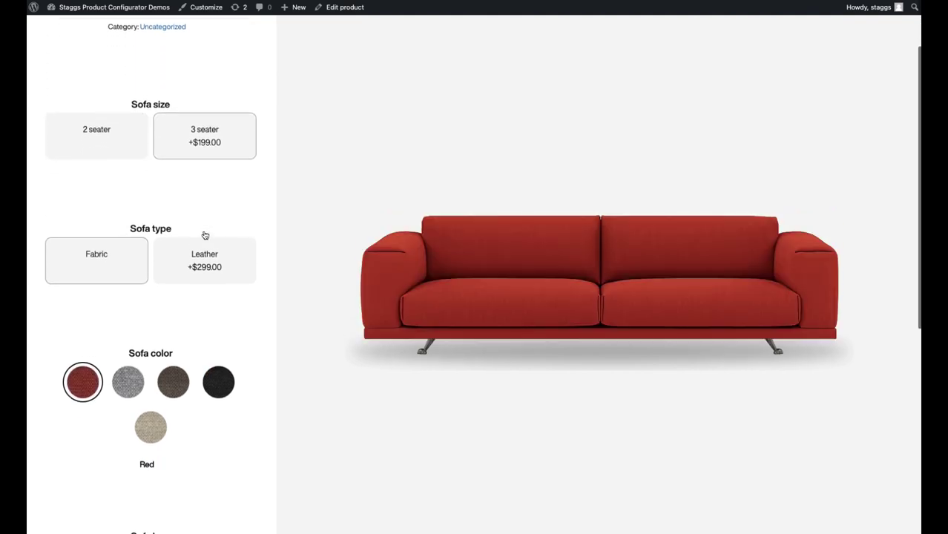
left_click(174, 278)
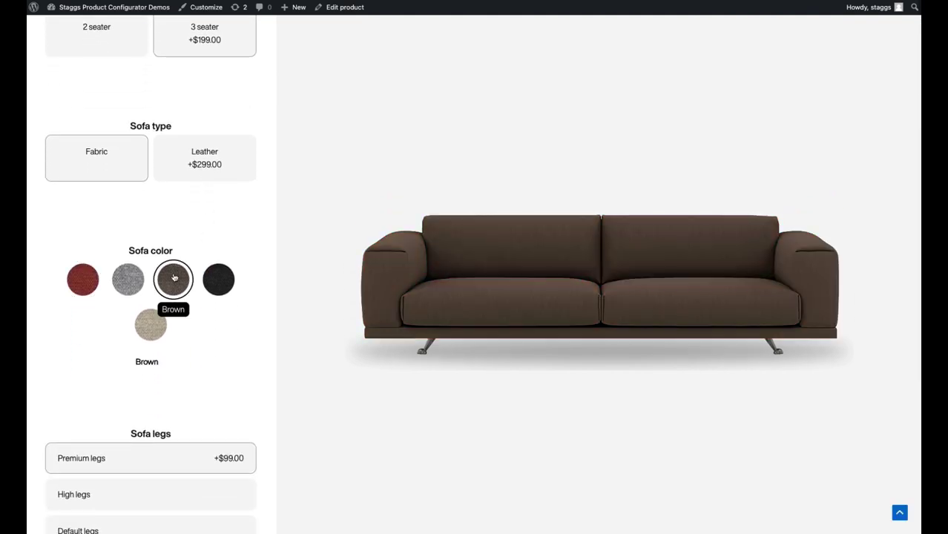
scroll(175, 278, "down", 3)
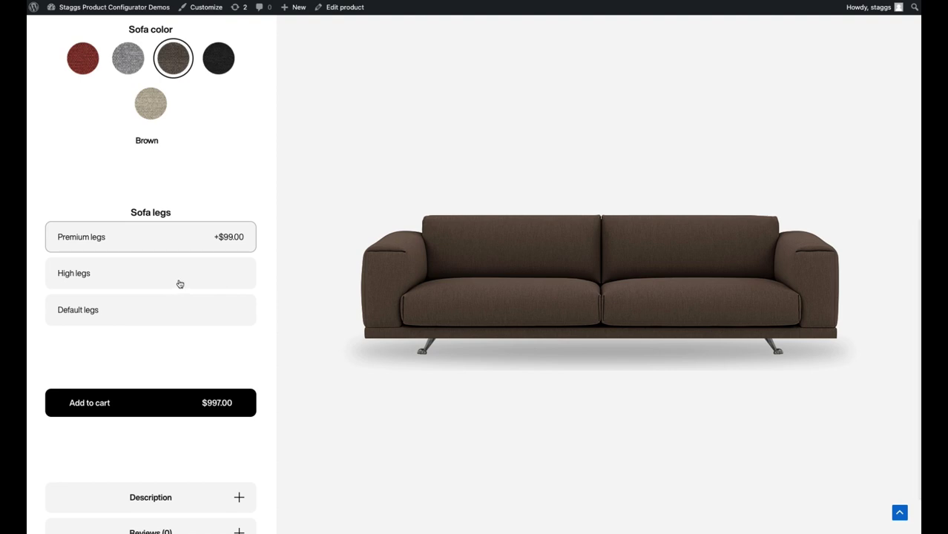
left_click(180, 284)
left_click(177, 320)
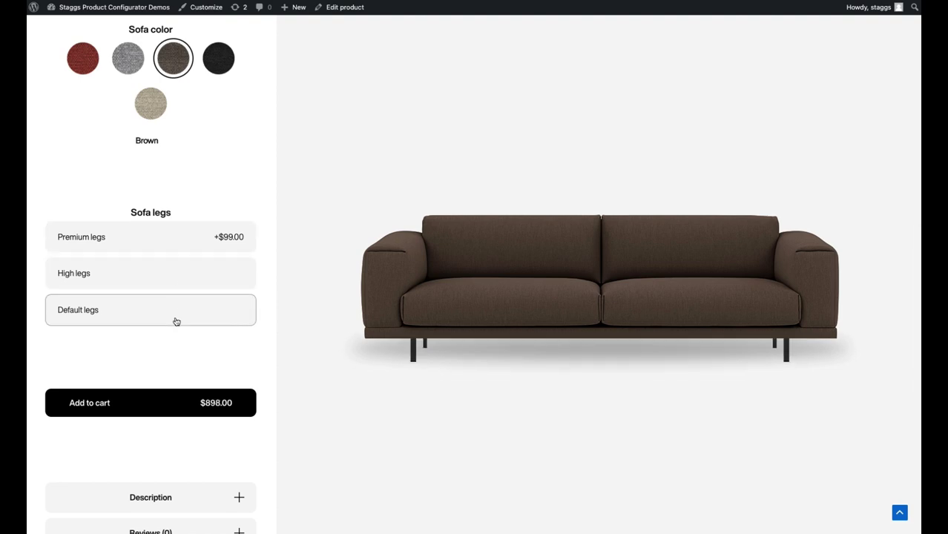
Step: Add the configured sofa to the cart and view the cart
scroll(177, 321, "down", 1)
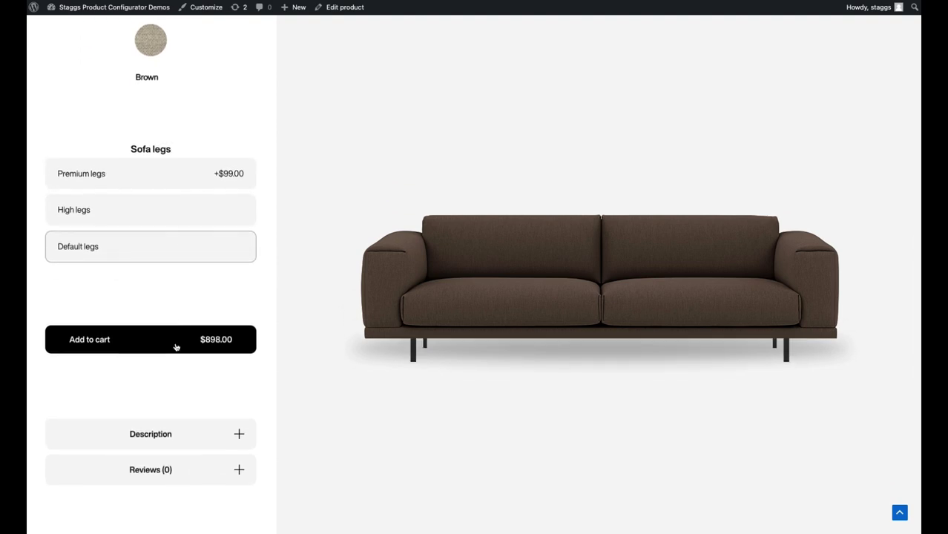
left_click(176, 346)
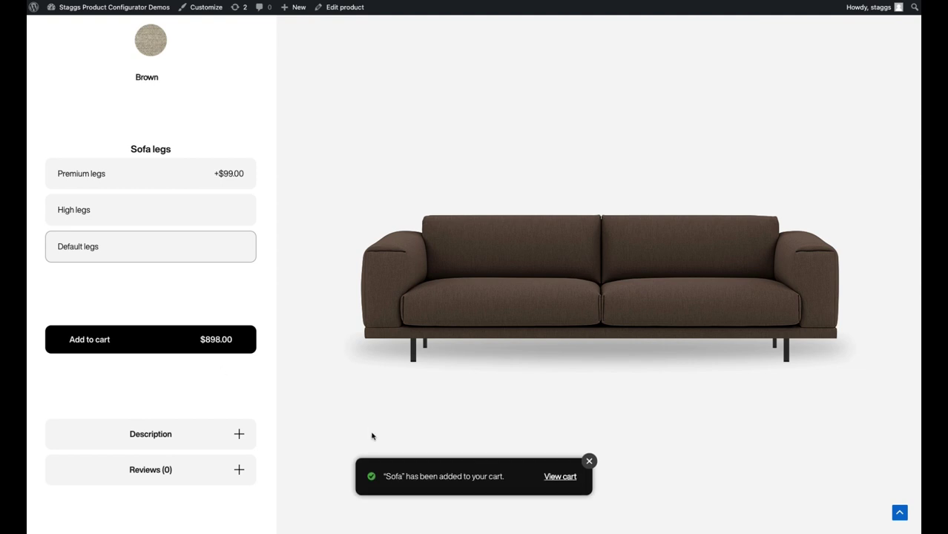
left_click(558, 477)
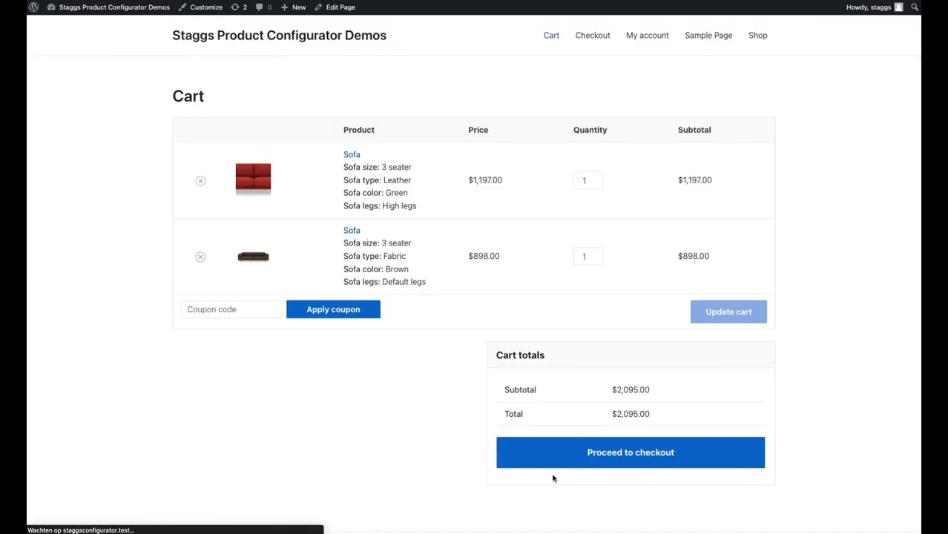